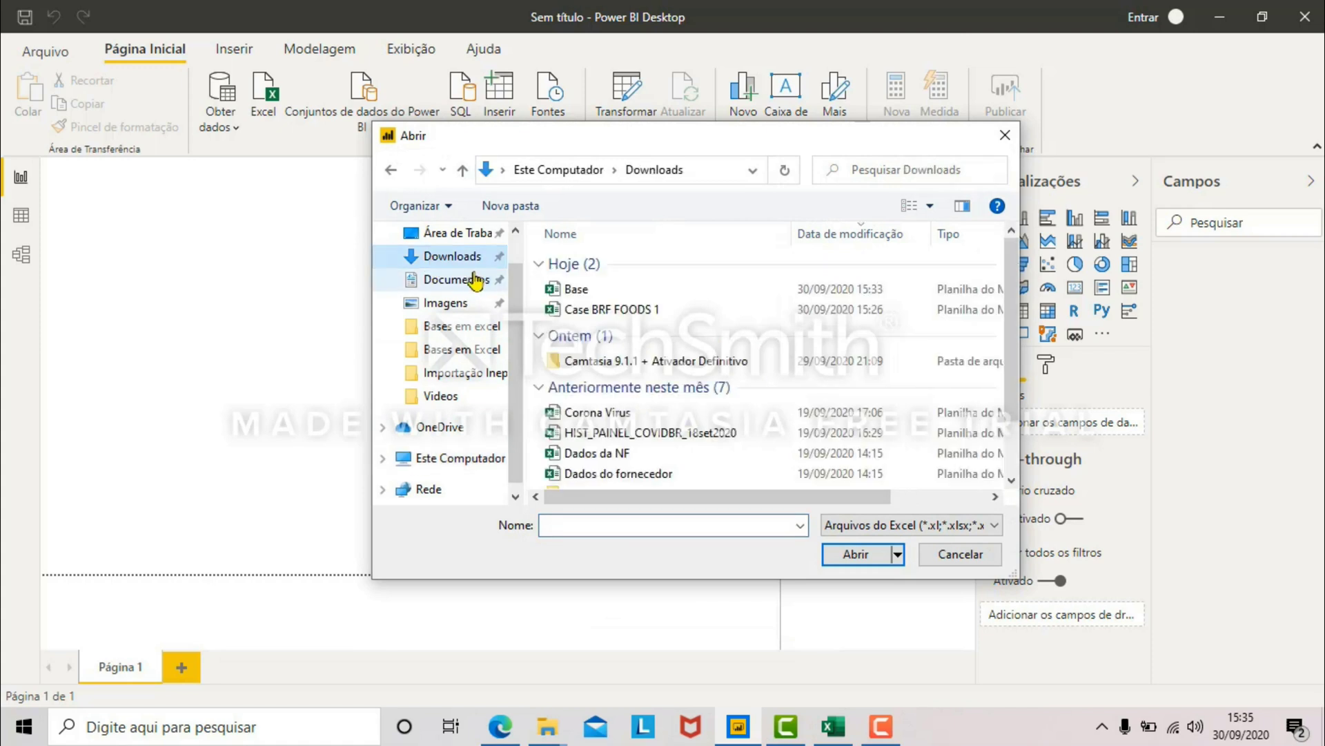
Step: Choose the Base Excel workbook in the Downloads folder as the report's data source
{"action": "left_click", "coordinate": [576, 290]}
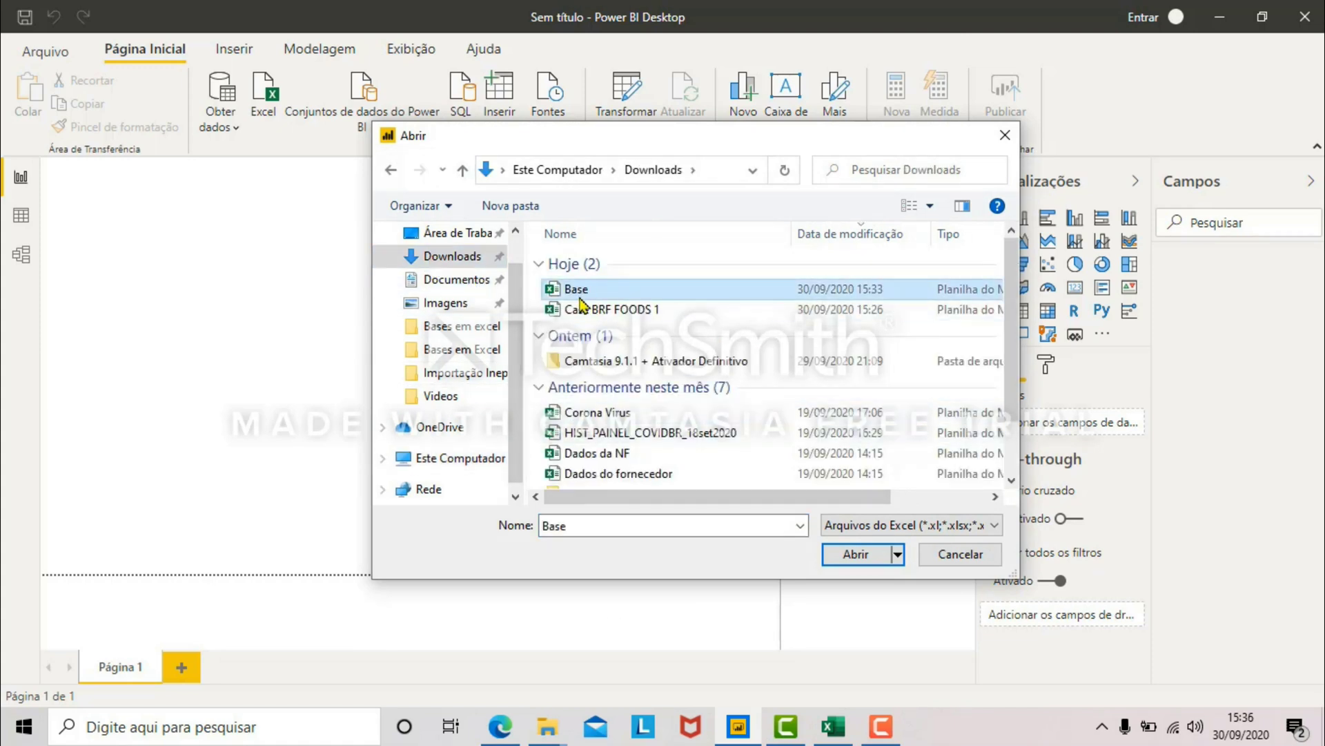
{"action": "left_click", "coordinate": [836, 556]}
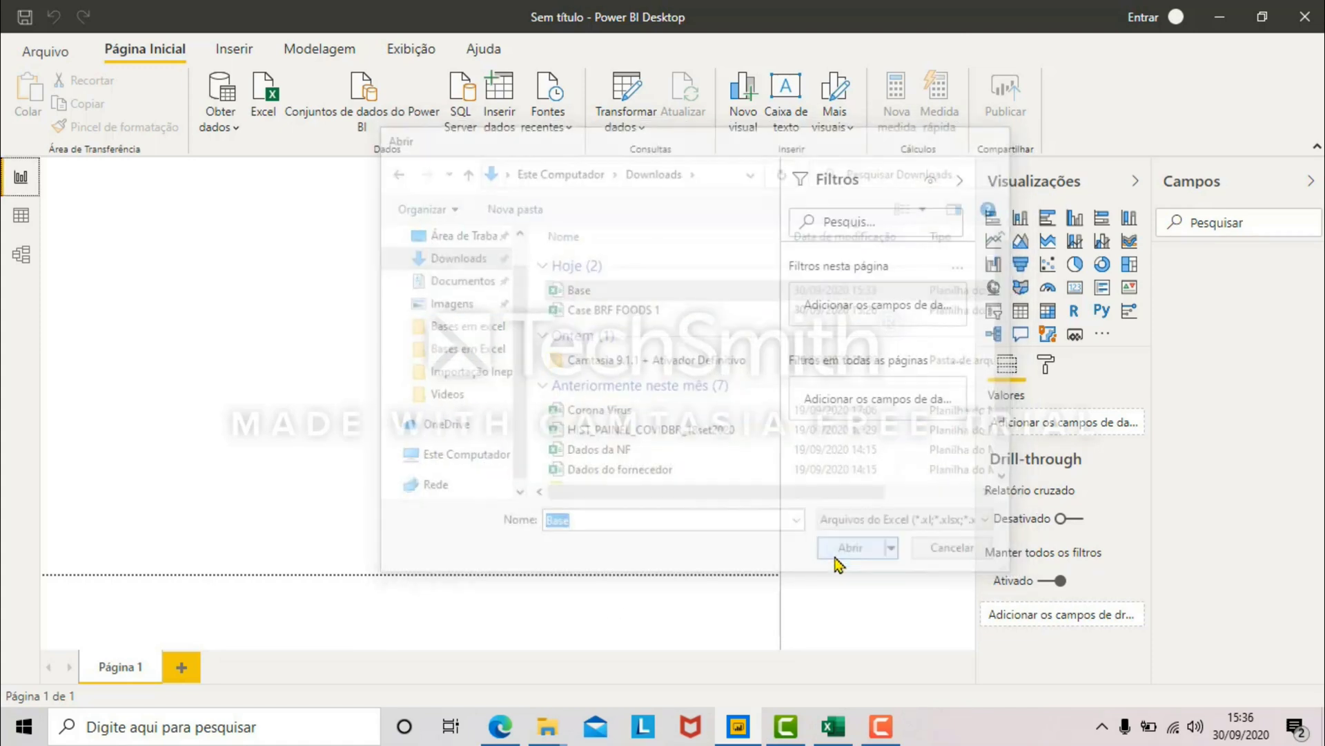
Step: Switch to the open Importação 3 workbook in Excel, check its data range, and close it
{"action": "left_click", "coordinate": [825, 728]}
{"action": "key", "text": "ctrl+a"}
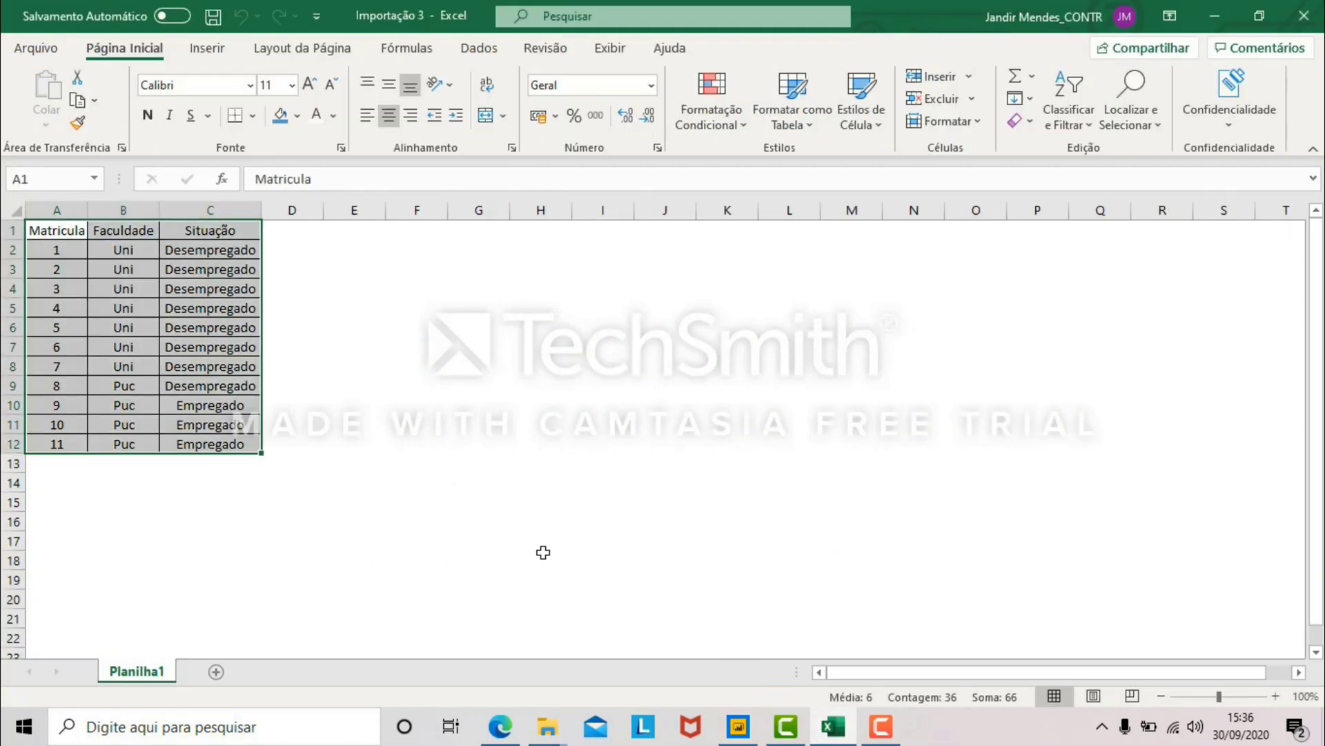
{"action": "left_click", "coordinate": [541, 558]}
{"action": "left_click", "coordinate": [1304, 15]}
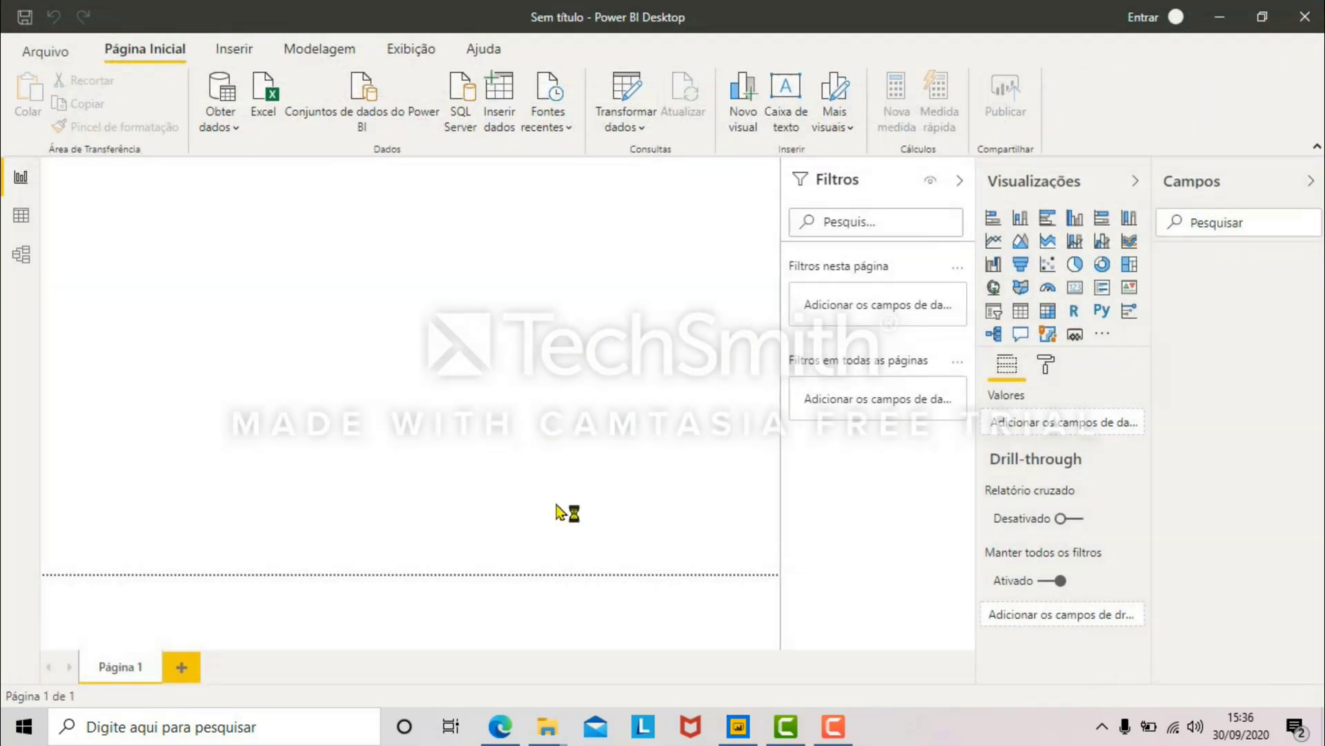
Step: Open the Base workbook from the Downloads folder in Excel, review its table, and return to Power BI Desktop
{"action": "mouse_move", "coordinate": [547, 735]}
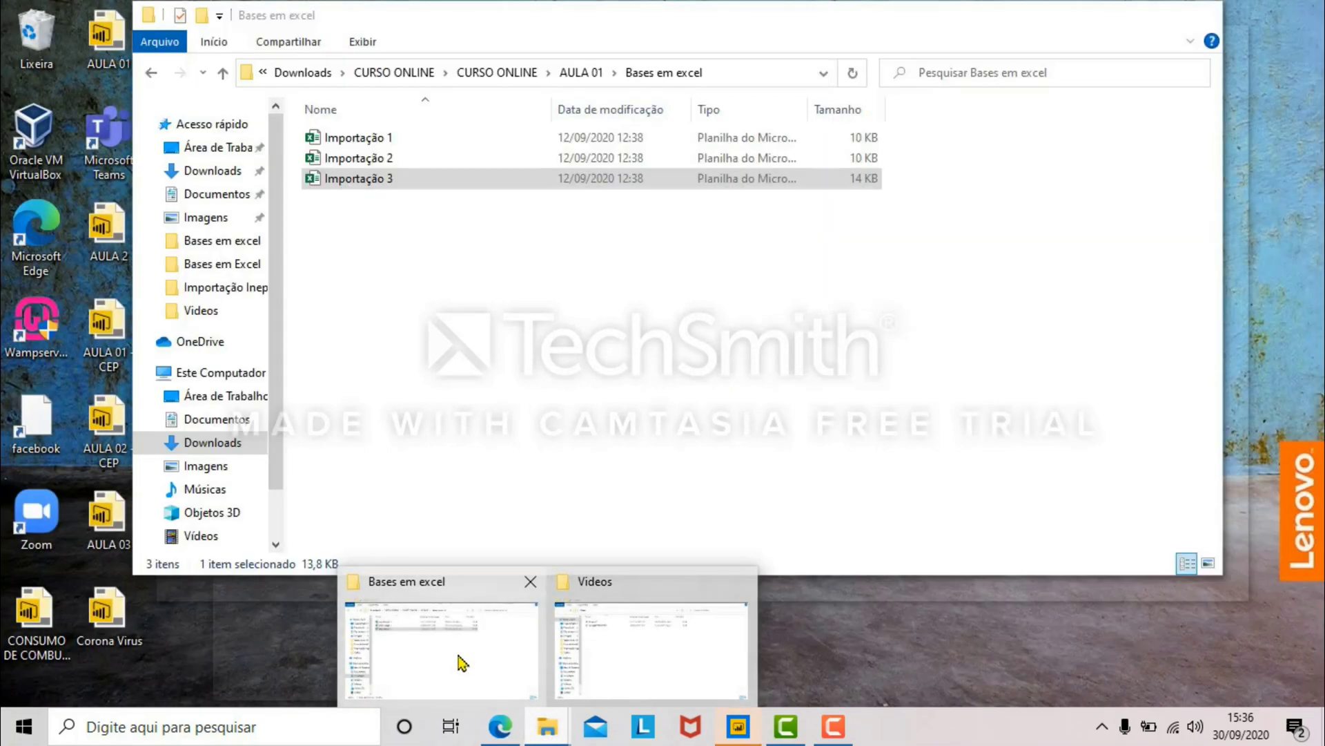
{"action": "left_click", "coordinate": [459, 658]}
{"action": "left_click", "coordinate": [213, 171]}
{"action": "scroll", "coordinate": [364, 211], "scroll_direction": "up", "scroll_amount": 10}
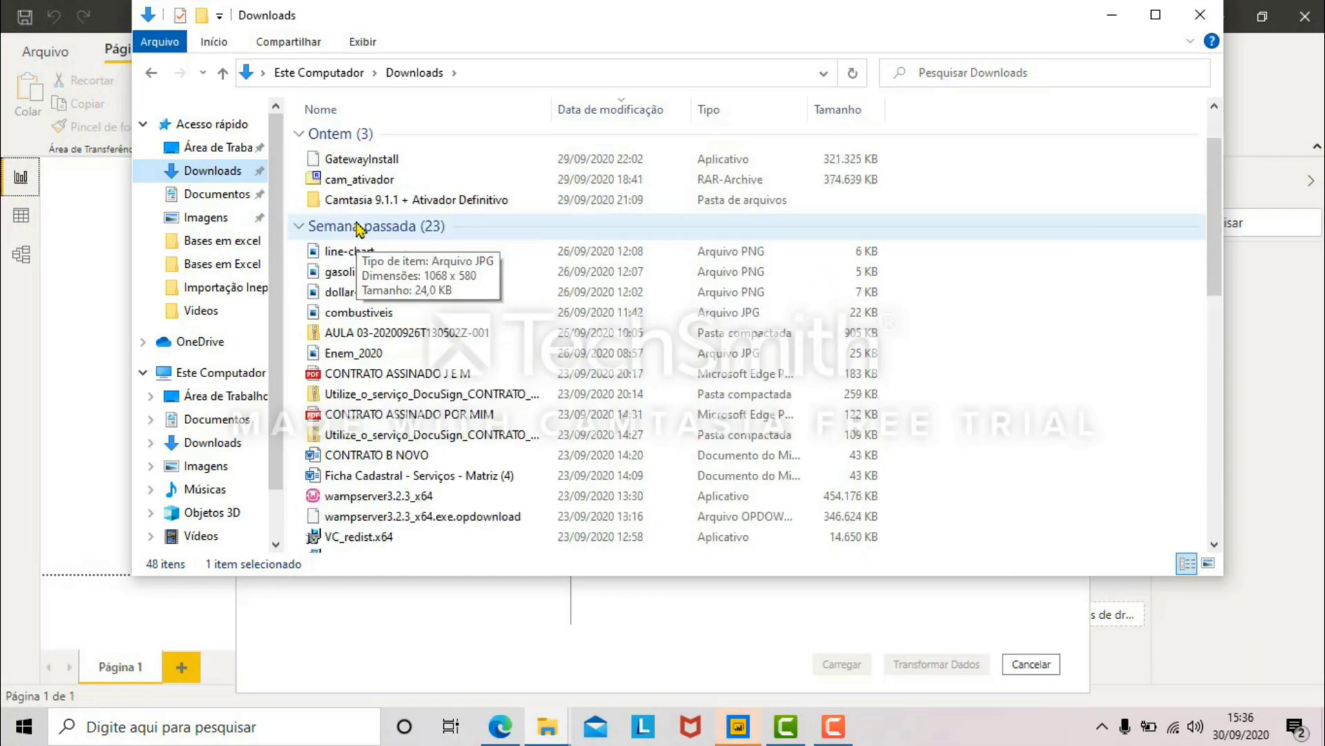
{"action": "double_click", "coordinate": [336, 166]}
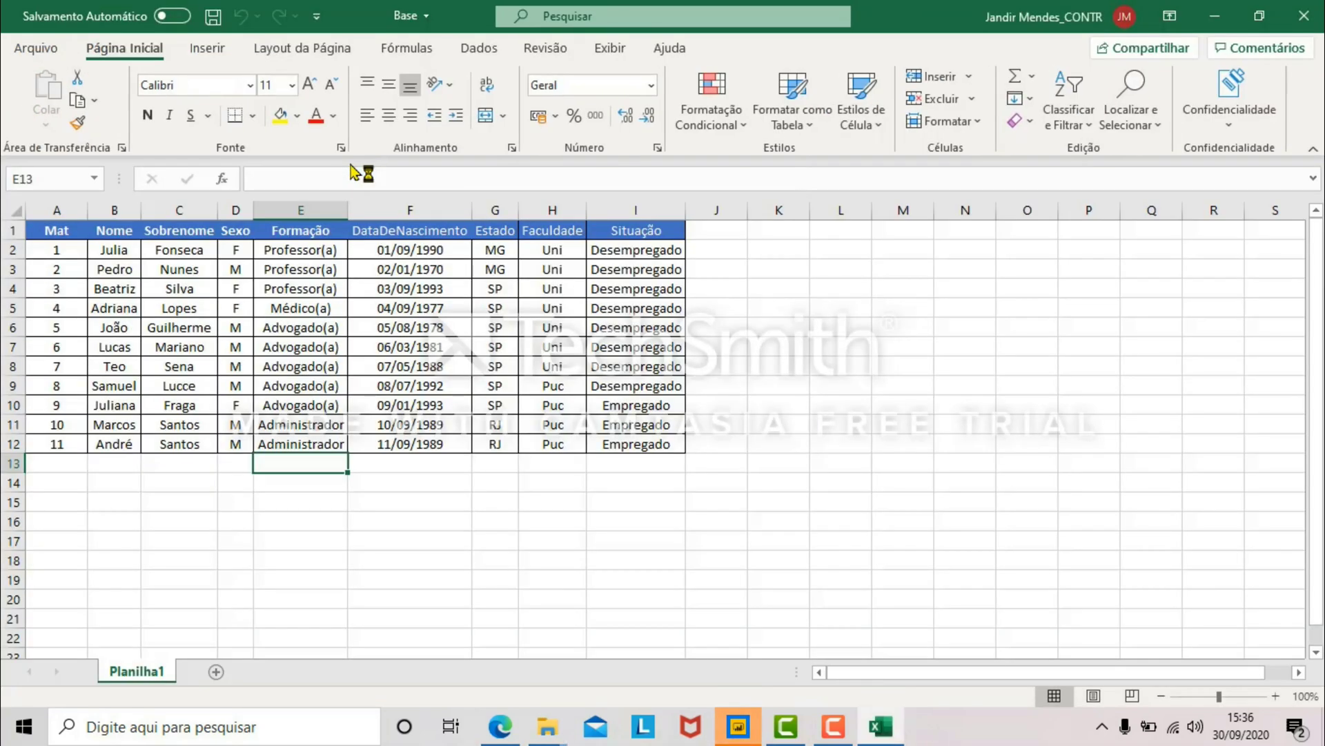
{"action": "left_click", "coordinate": [388, 500]}
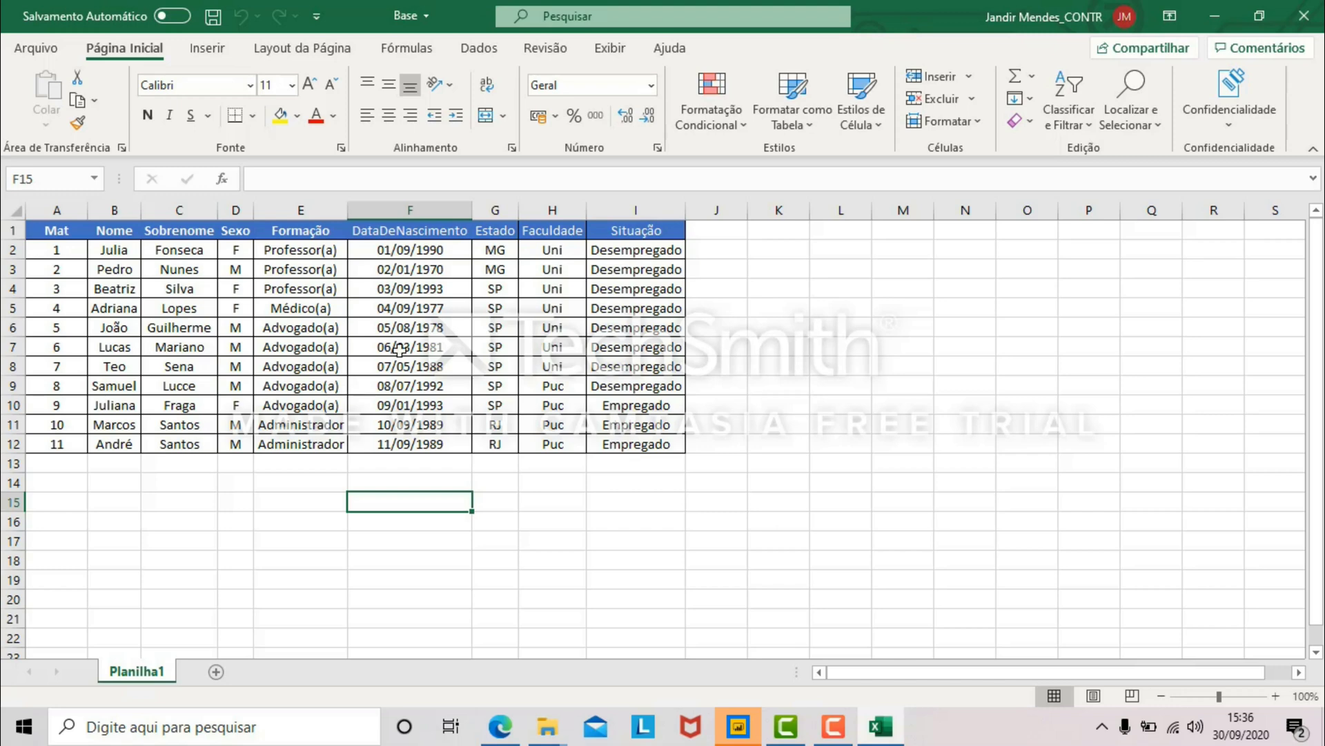
{"action": "left_click", "coordinate": [1214, 17]}
{"action": "left_click", "coordinate": [1111, 15]}
Step: Select Planilha1 from Base.xlsx, preview its remaining columns, and load it into the report
{"action": "left_click", "coordinate": [295, 175]}
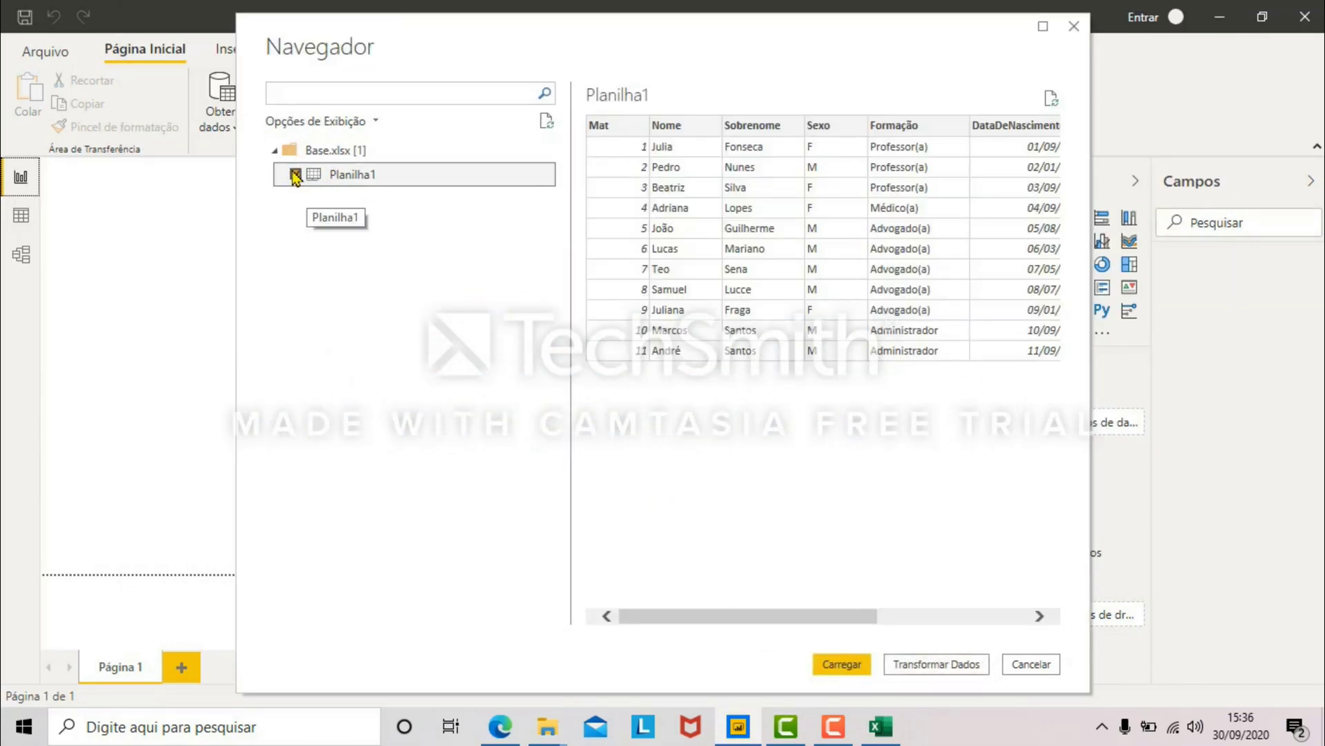
{"action": "left_click_drag", "start_coordinate": [678, 621], "coordinate": [556, 575]}
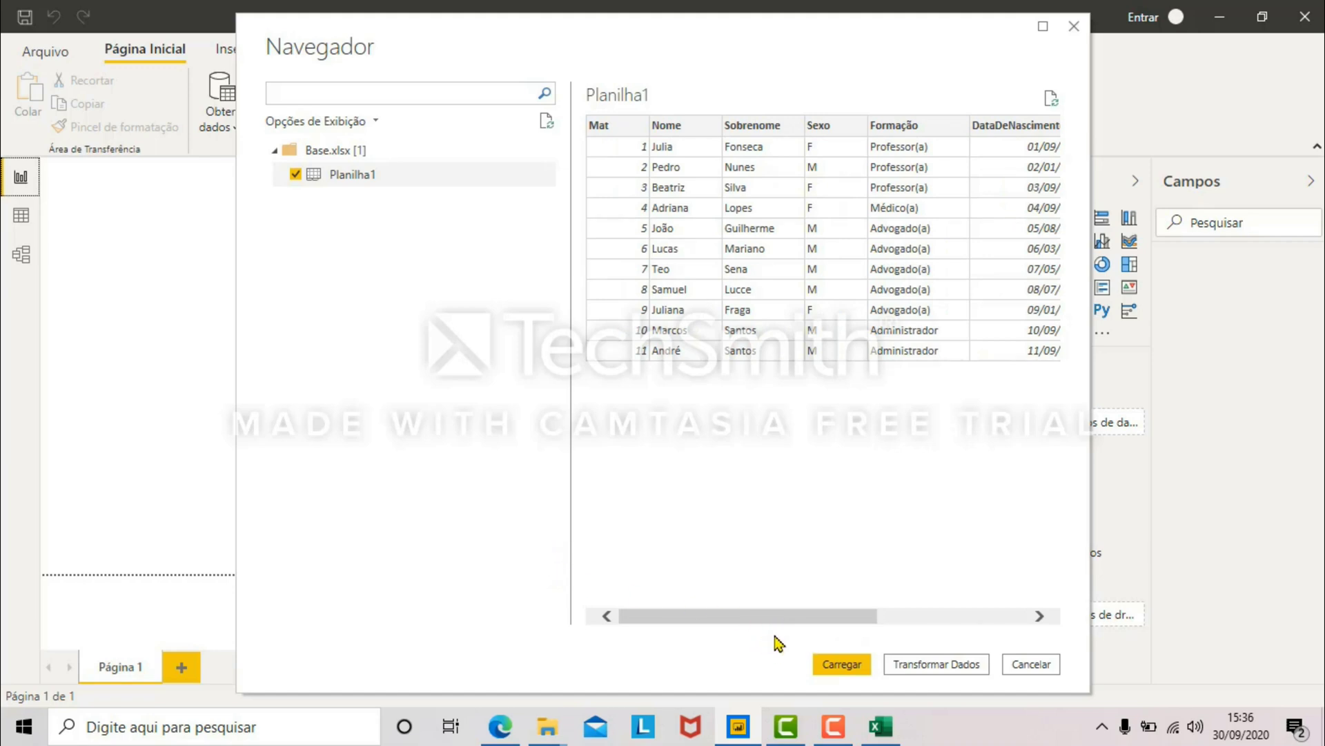
{"action": "left_click_drag", "start_coordinate": [791, 618], "coordinate": [904, 642]}
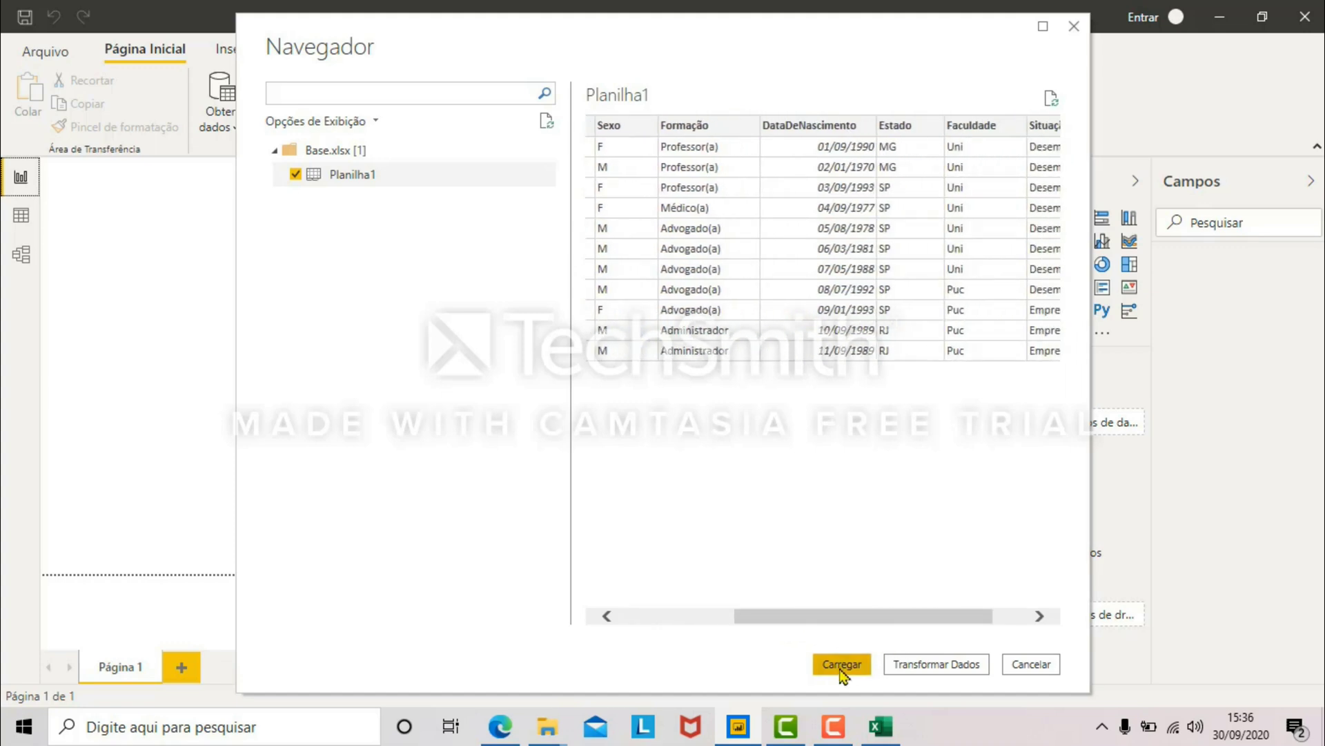
{"action": "left_click", "coordinate": [843, 666]}
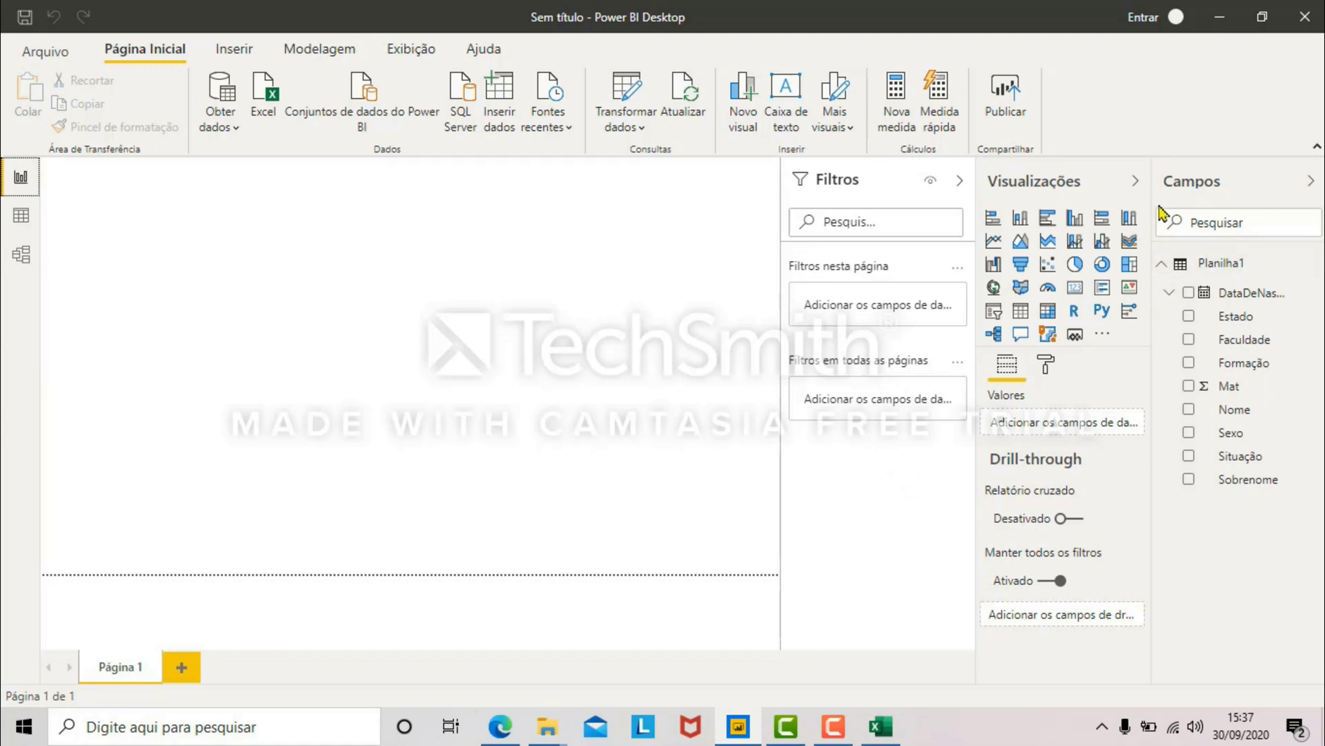
Step: Widen the field list so full names fit and rename the Planilha1 table as Dados
{"action": "left_click_drag", "start_coordinate": [1157, 208], "coordinate": [1041, 207]}
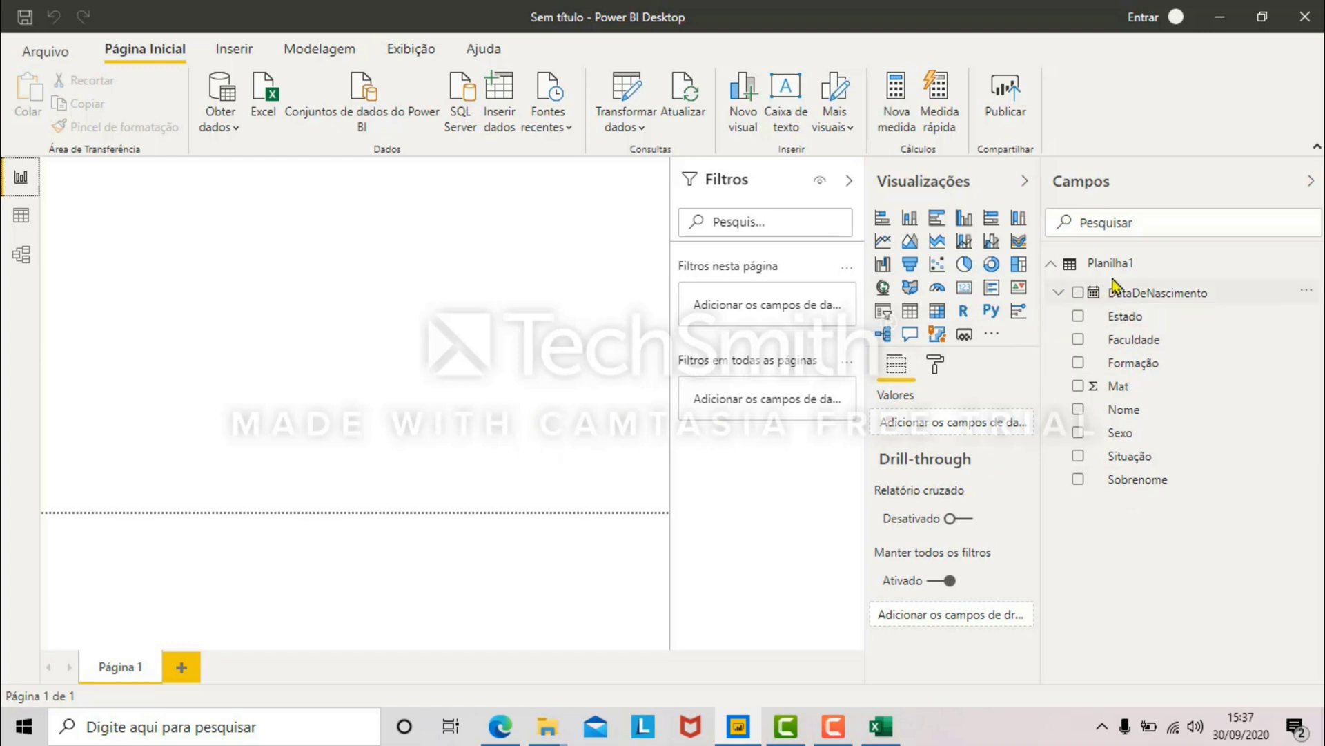
{"action": "mouse_move", "coordinate": [1113, 274]}
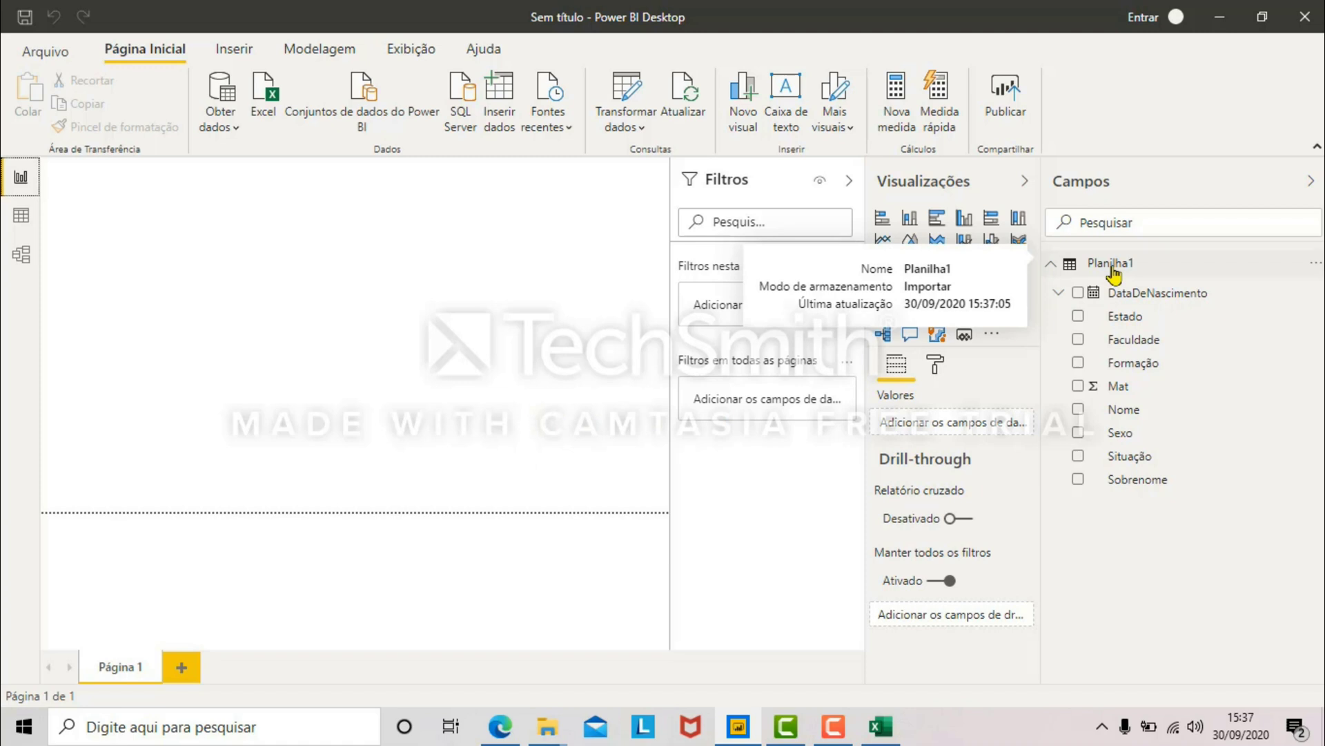
{"action": "double_click", "coordinate": [1110, 272]}
{"action": "type", "text": "D"}
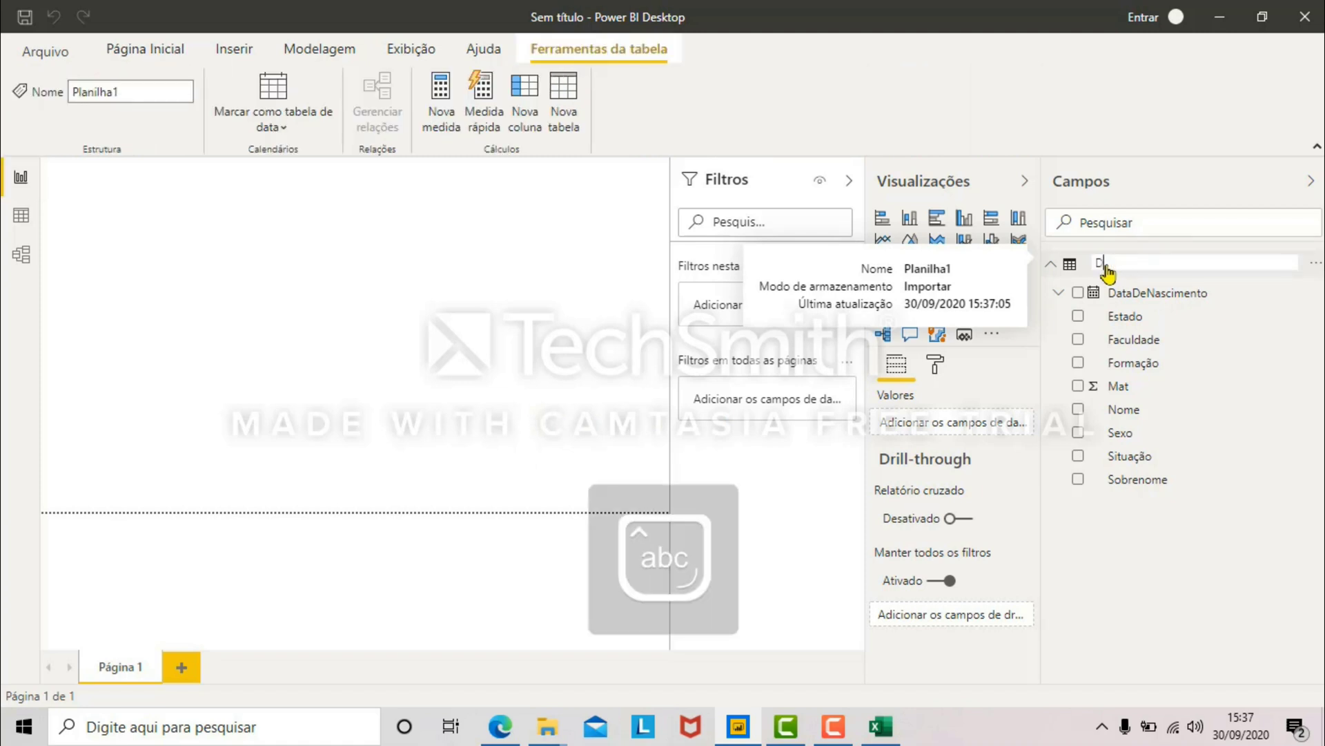
{"action": "type", "text": "ados"}
{"action": "key", "text": "Return"}
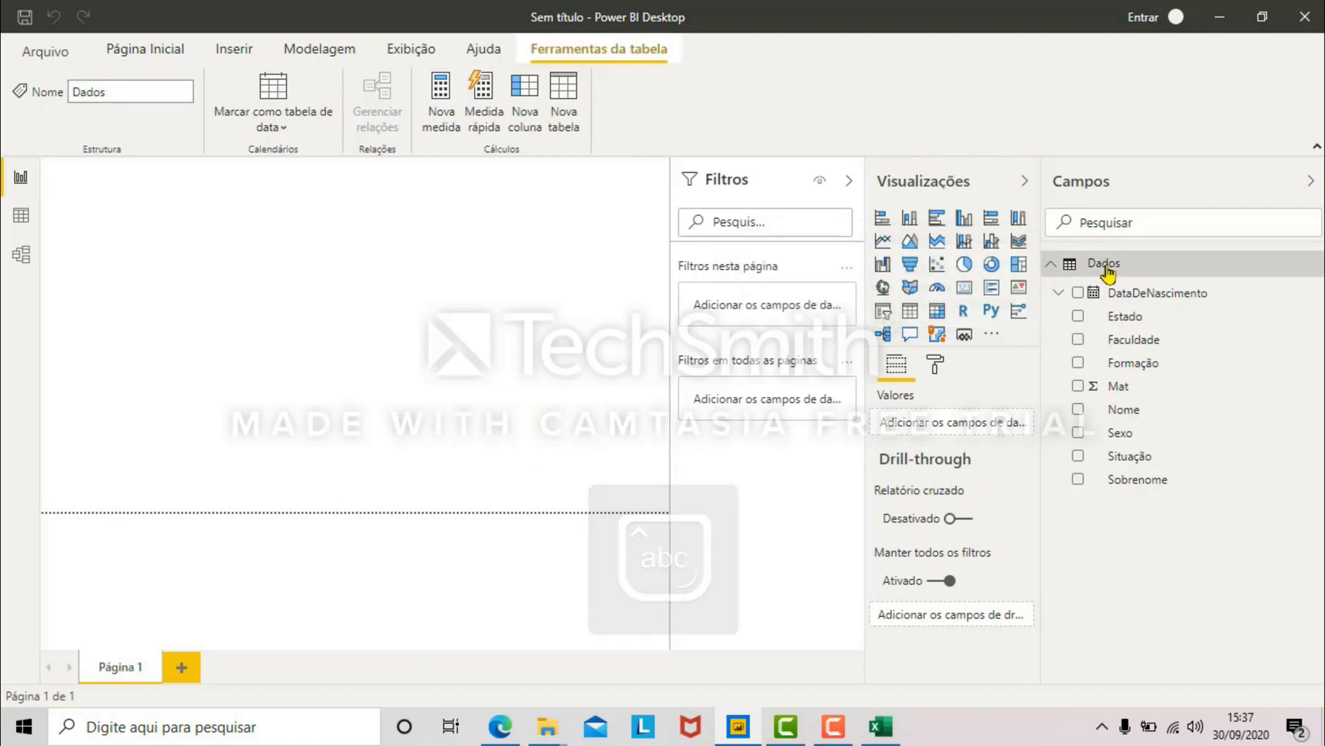
{"action": "left_click", "coordinate": [453, 339]}
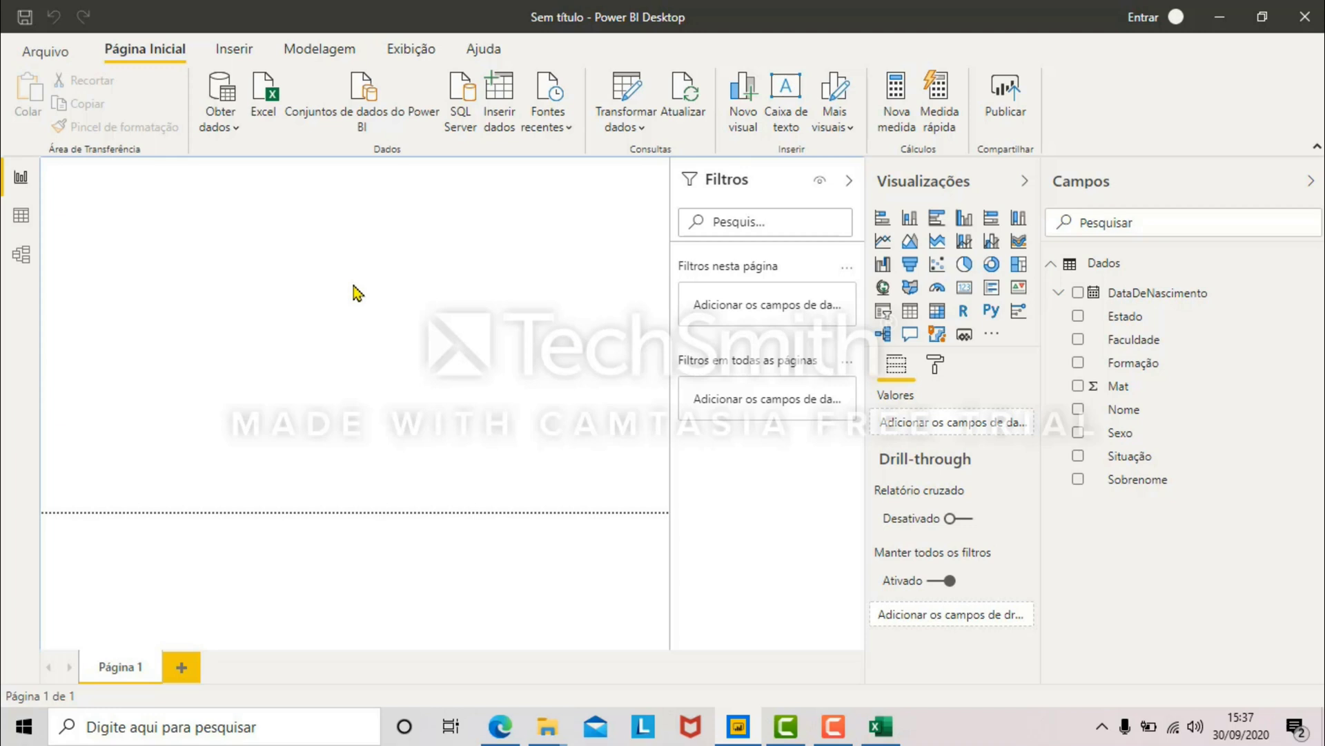
Step: Examine the imported rows of the Dados table and return to the report page
{"action": "left_click", "coordinate": [20, 216]}
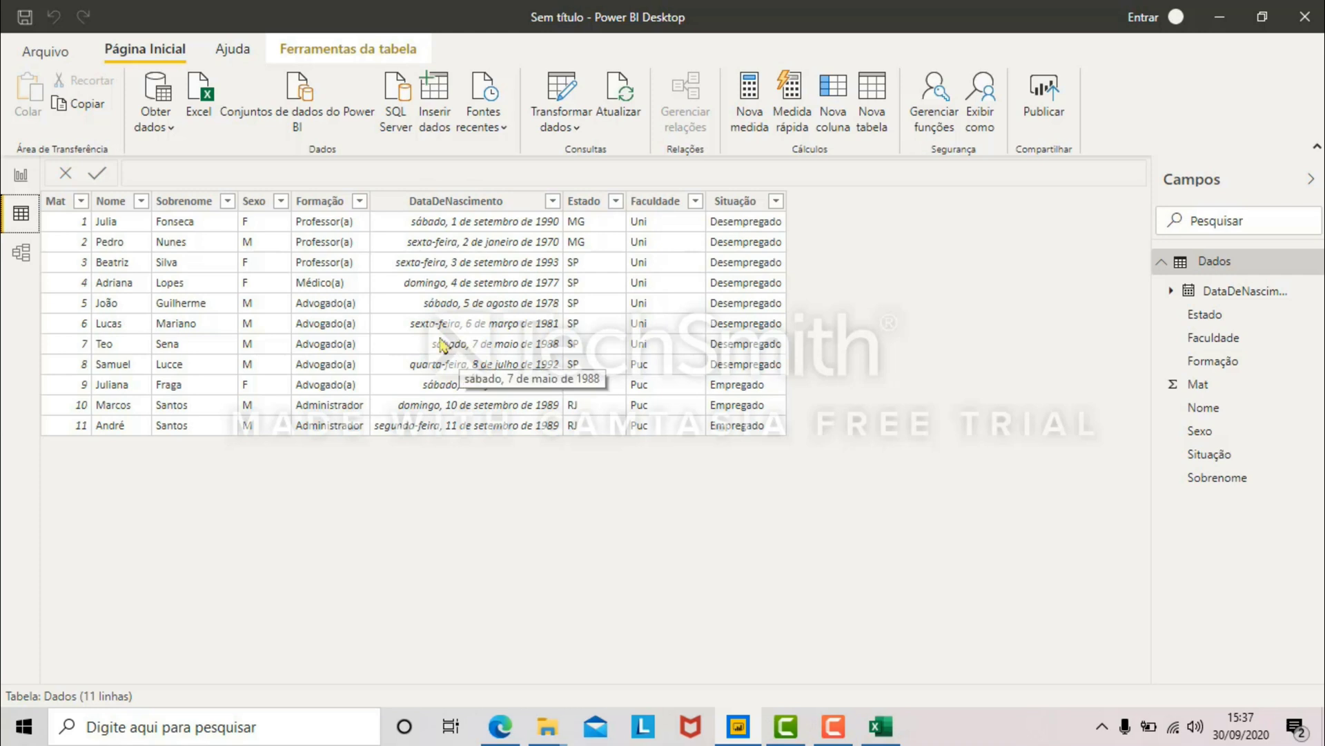
{"action": "left_click", "coordinate": [20, 178]}
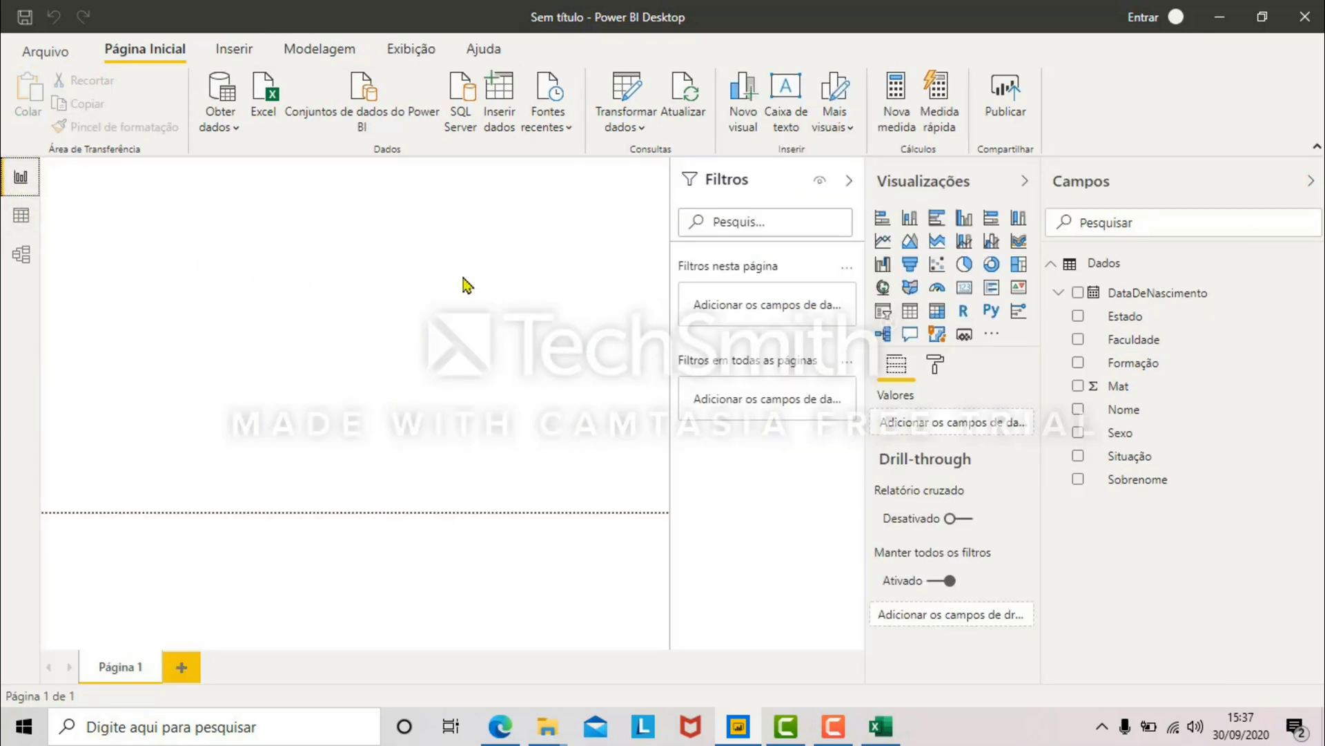
Step: Add a card visual near the page's top-left corner showing the distinct count of the Mat field
{"action": "left_click", "coordinate": [965, 288]}
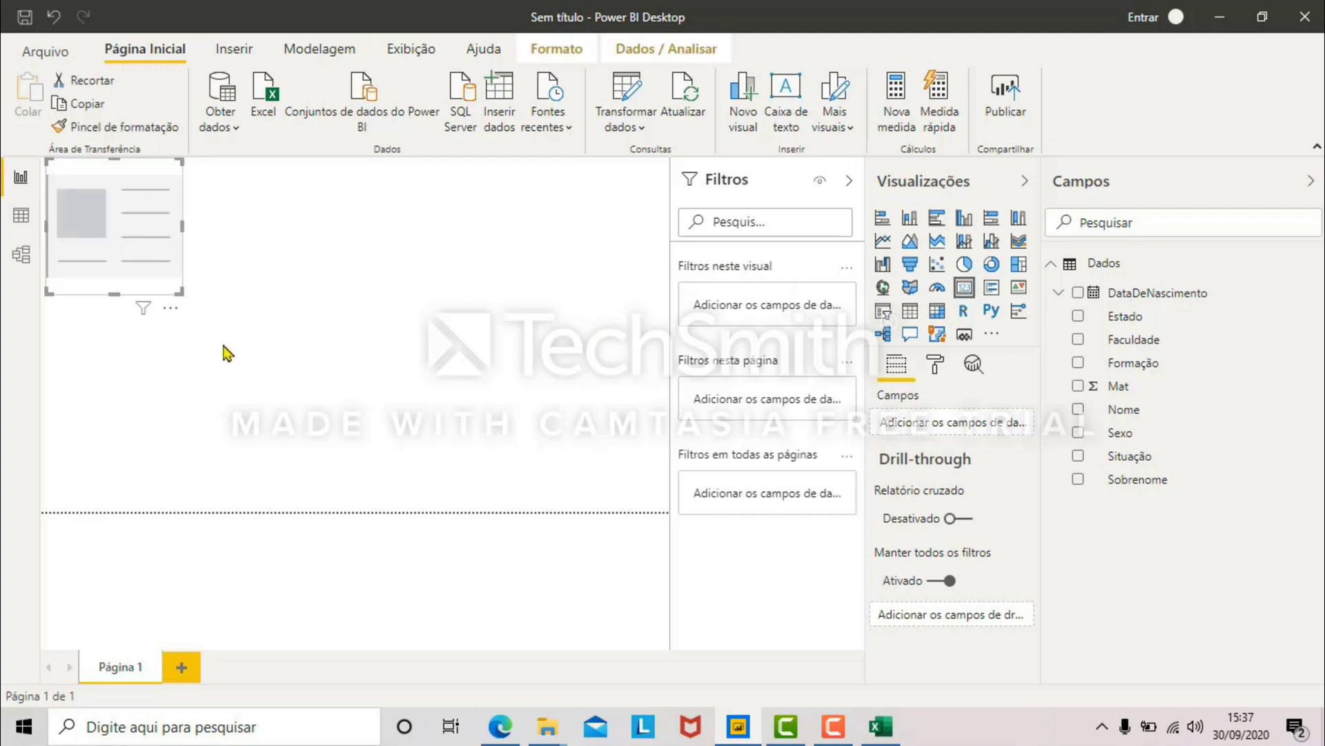
{"action": "left_click_drag", "start_coordinate": [168, 278], "coordinate": [173, 292]}
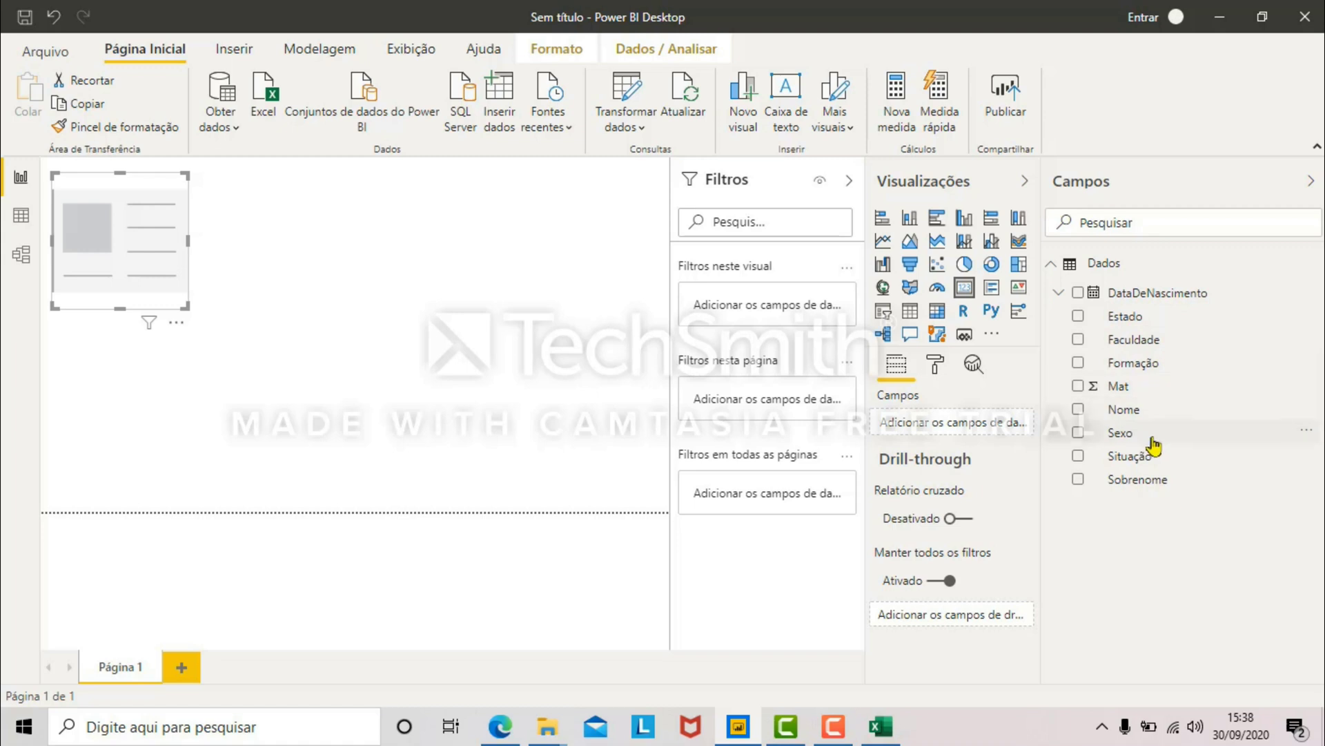
{"action": "left_click_drag", "start_coordinate": [1139, 390], "coordinate": [1015, 422]}
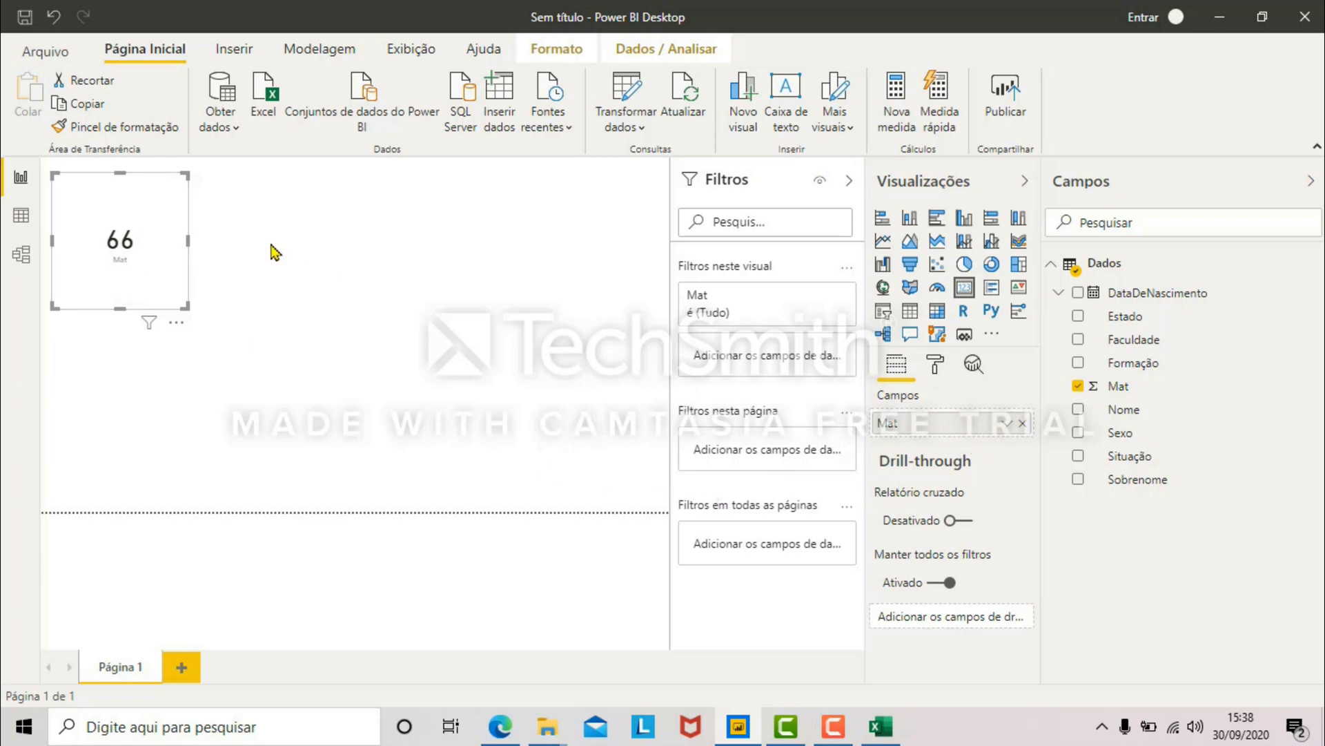
{"action": "left_click", "coordinate": [1006, 424]}
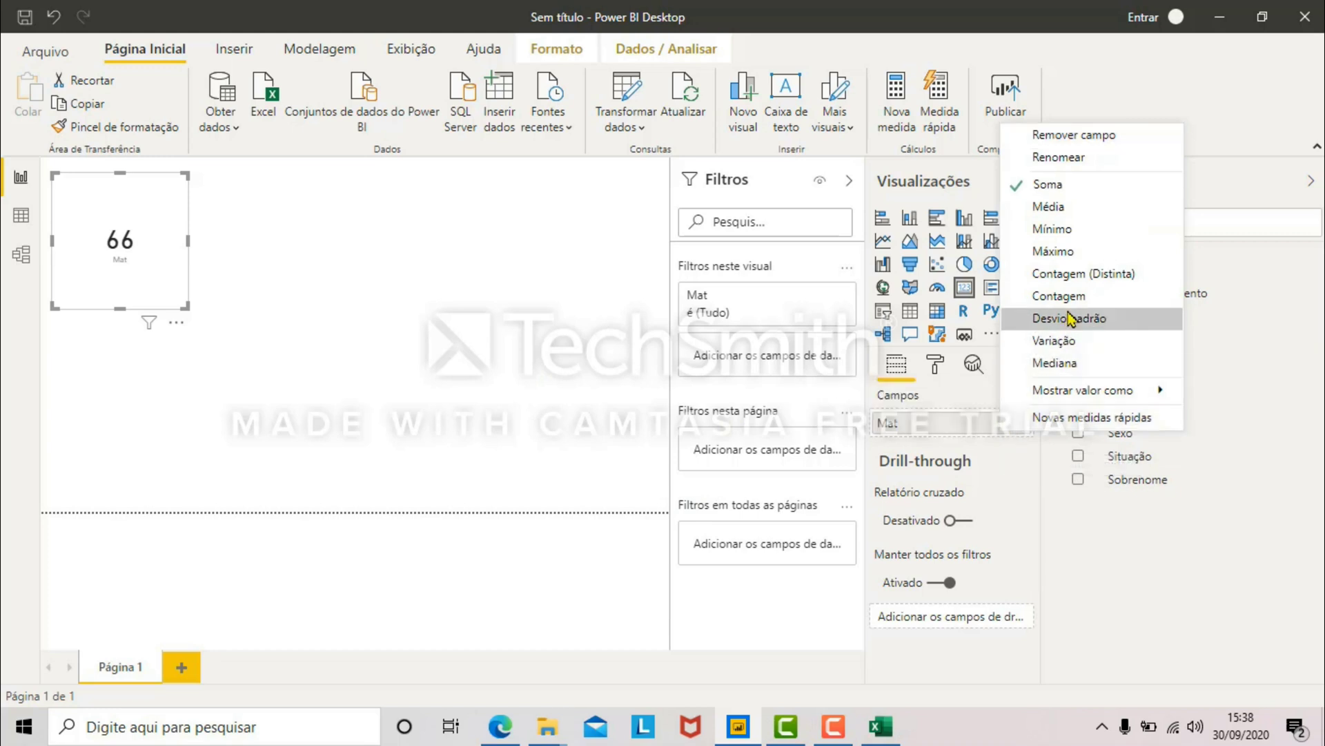
{"action": "left_click", "coordinate": [1085, 276]}
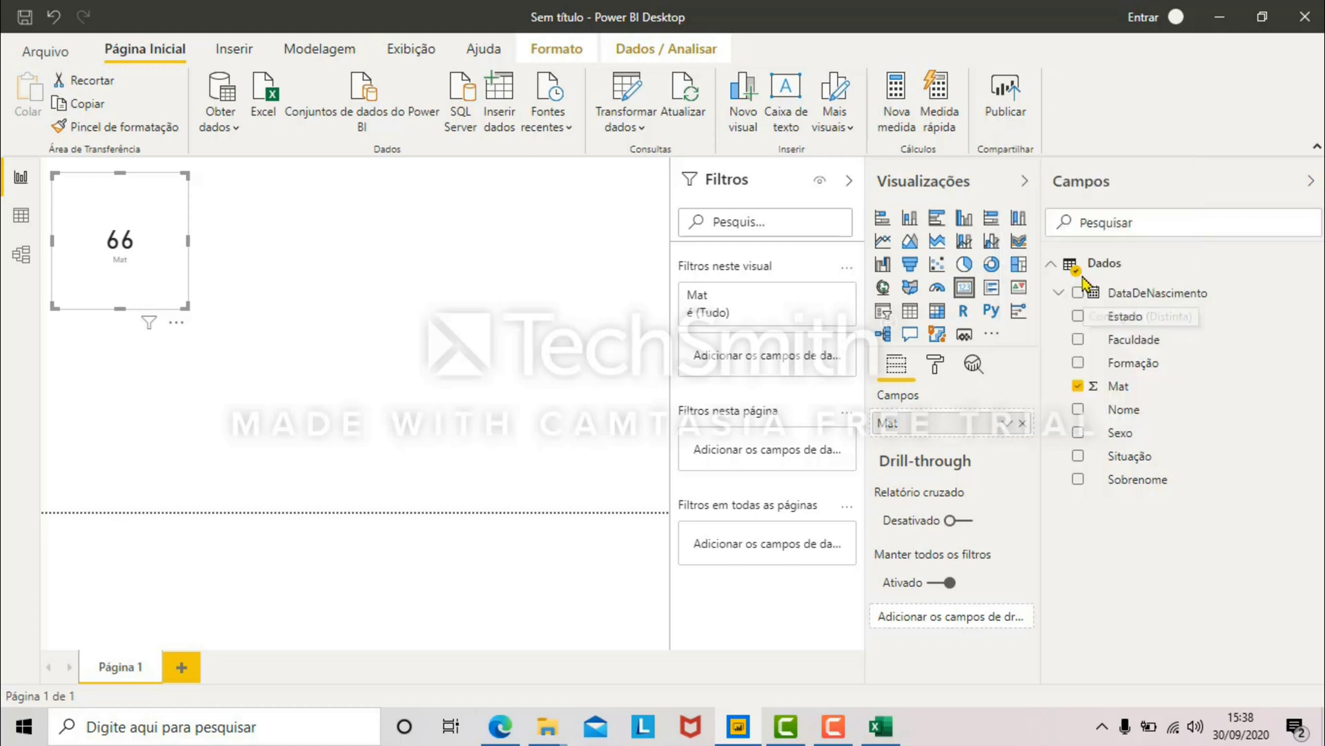
Step: Enlarge the card visual and rename its displayed field as TOTAL DE PESSOAS
{"action": "left_click_drag", "start_coordinate": [191, 317], "coordinate": [245, 340]}
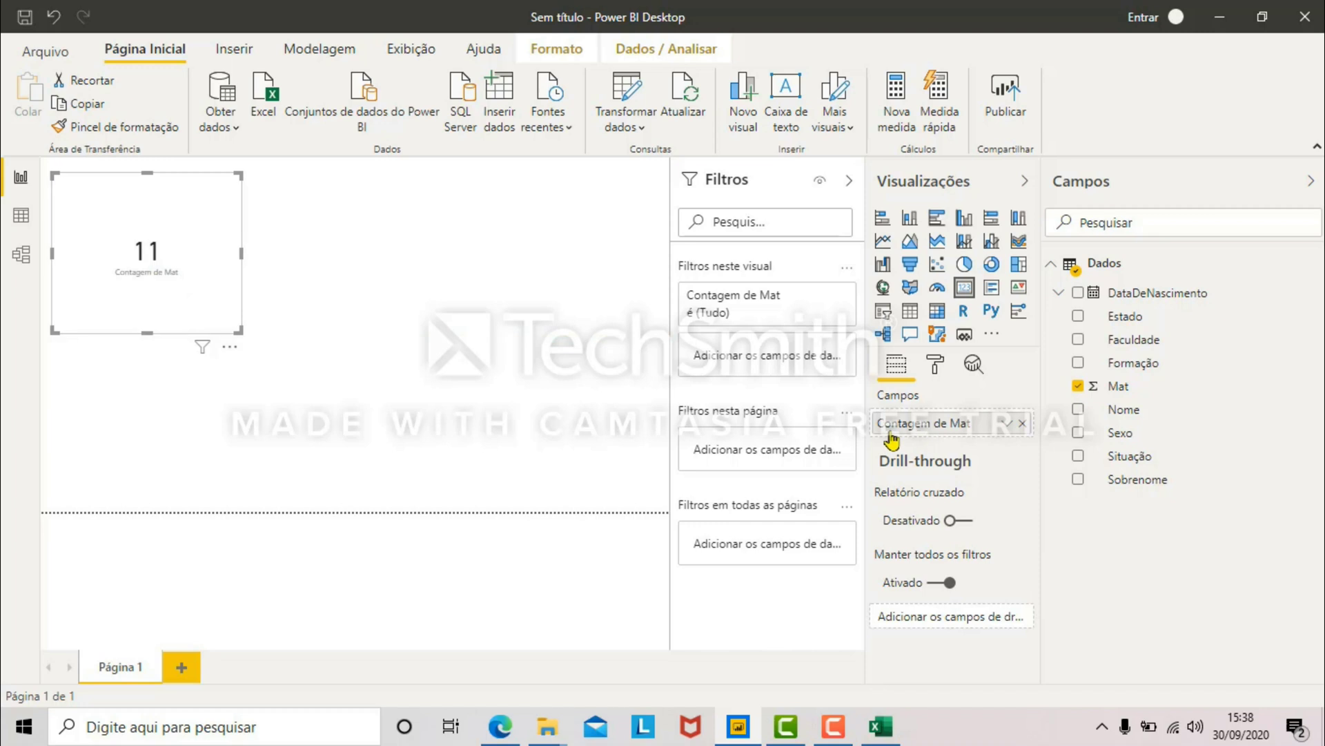
{"action": "left_click_drag", "start_coordinate": [956, 439], "coordinate": [956, 436]}
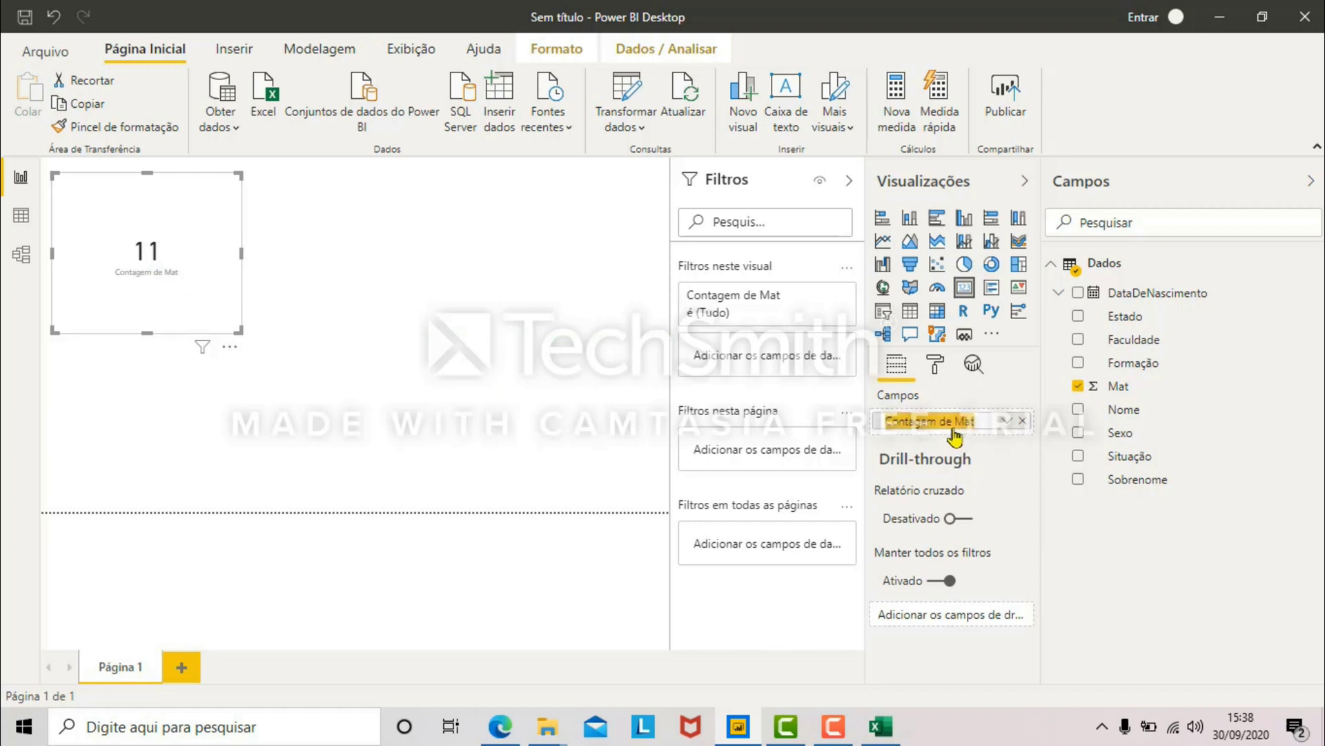
{"action": "key", "text": "Caps_Lock"}
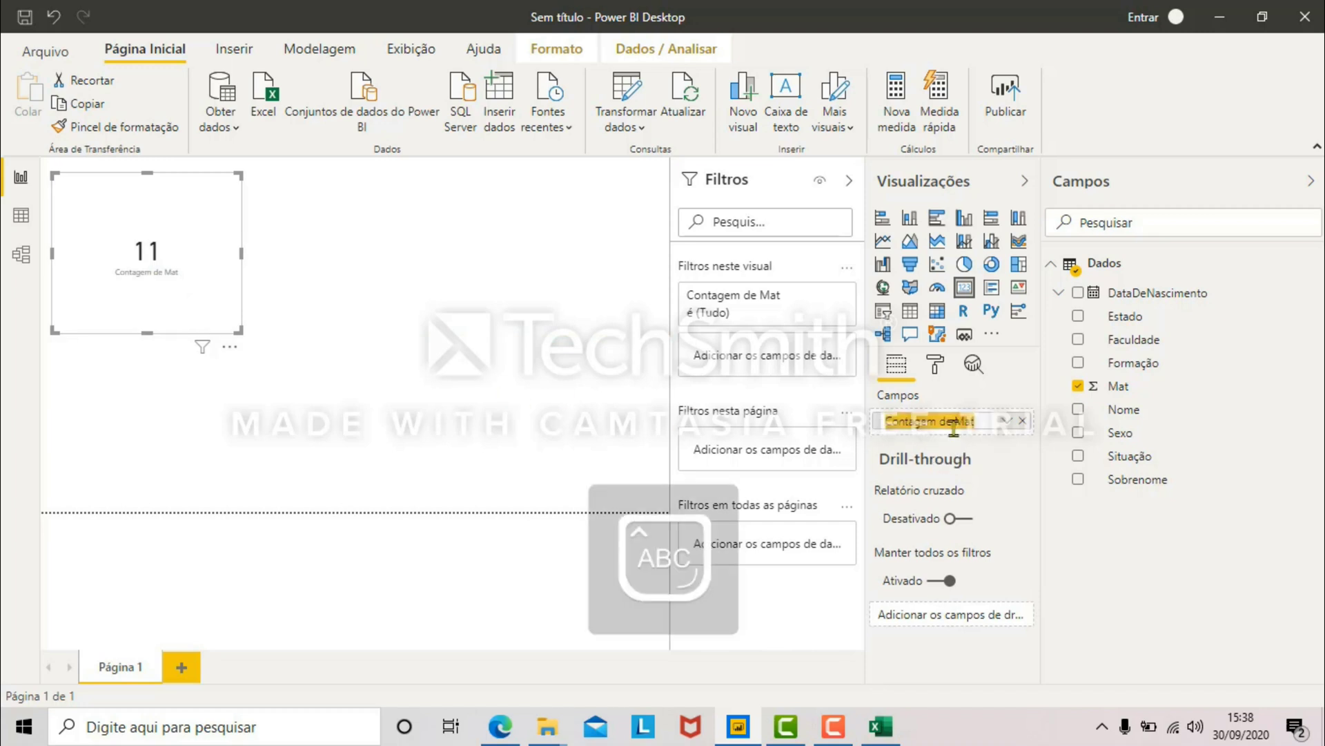
{"action": "type", "text": "TOTAL DE PESSOAS"}
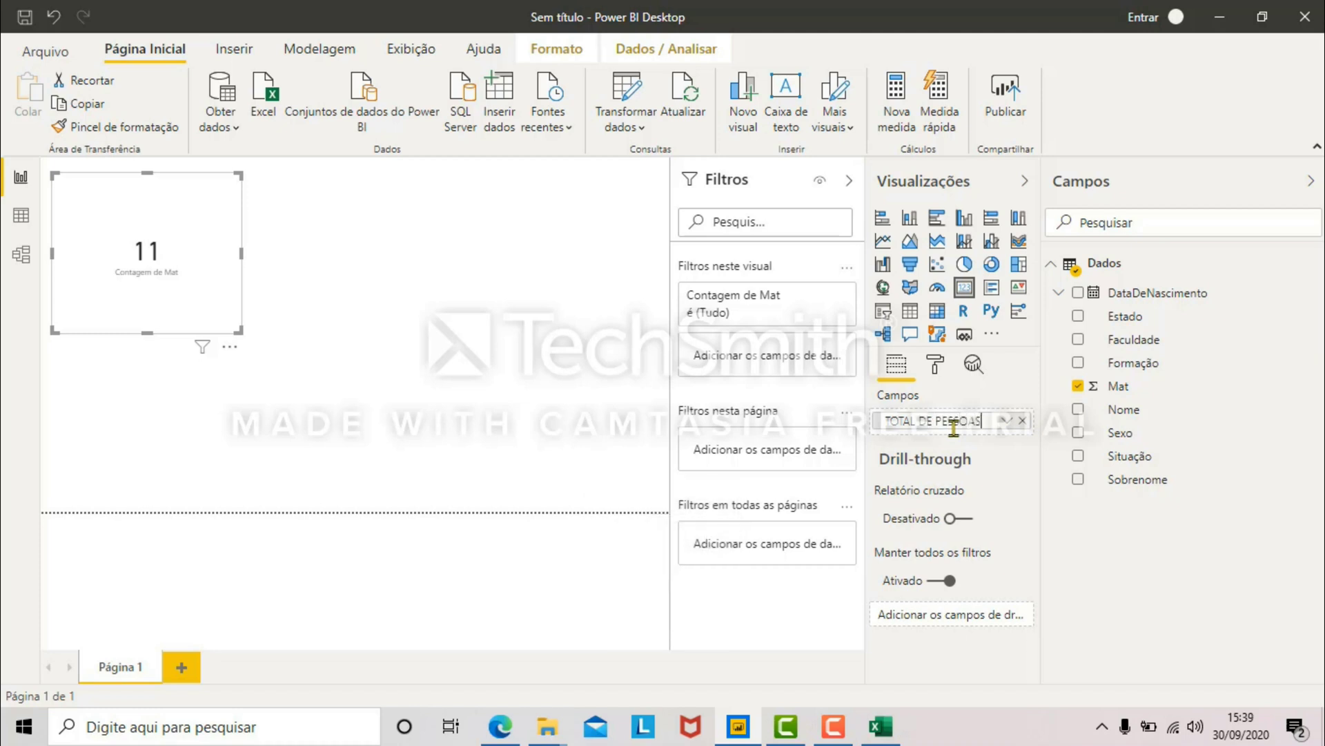
{"action": "key", "text": "Return"}
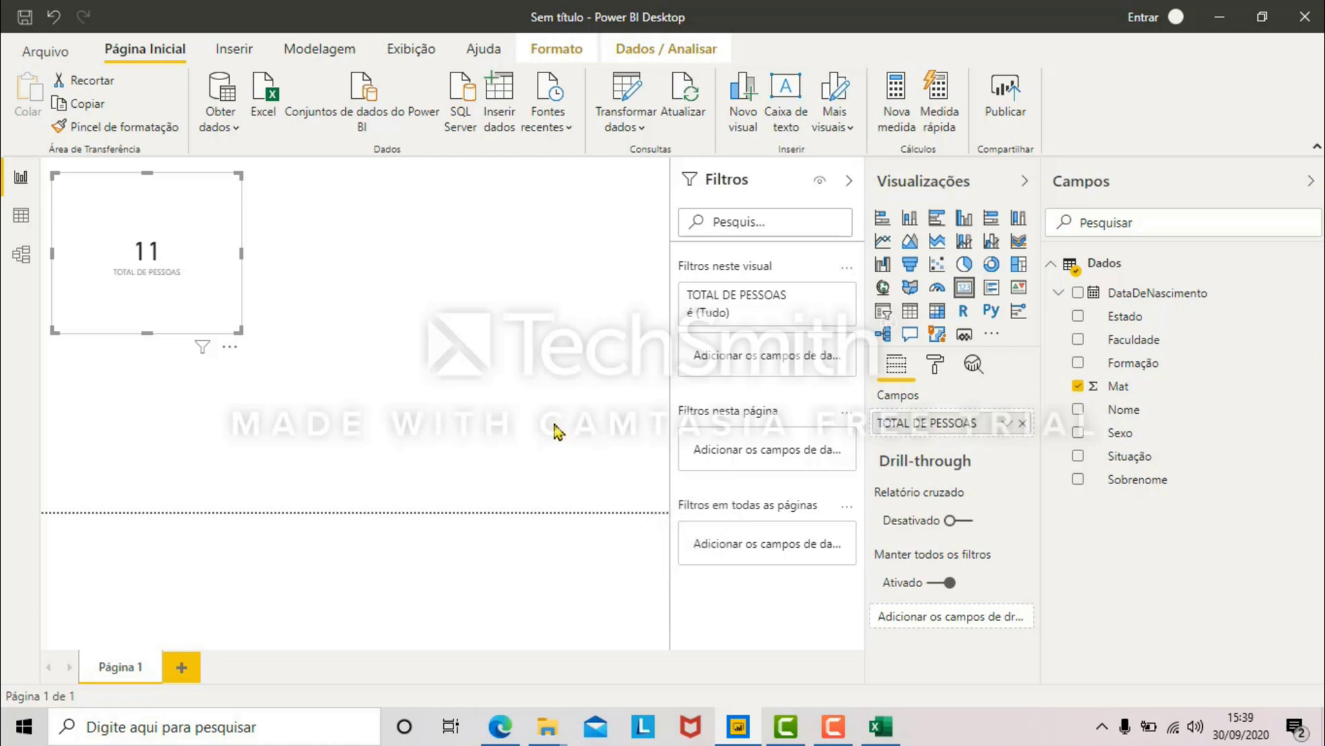
{"action": "left_click_drag", "start_coordinate": [241, 332], "coordinate": [231, 336]}
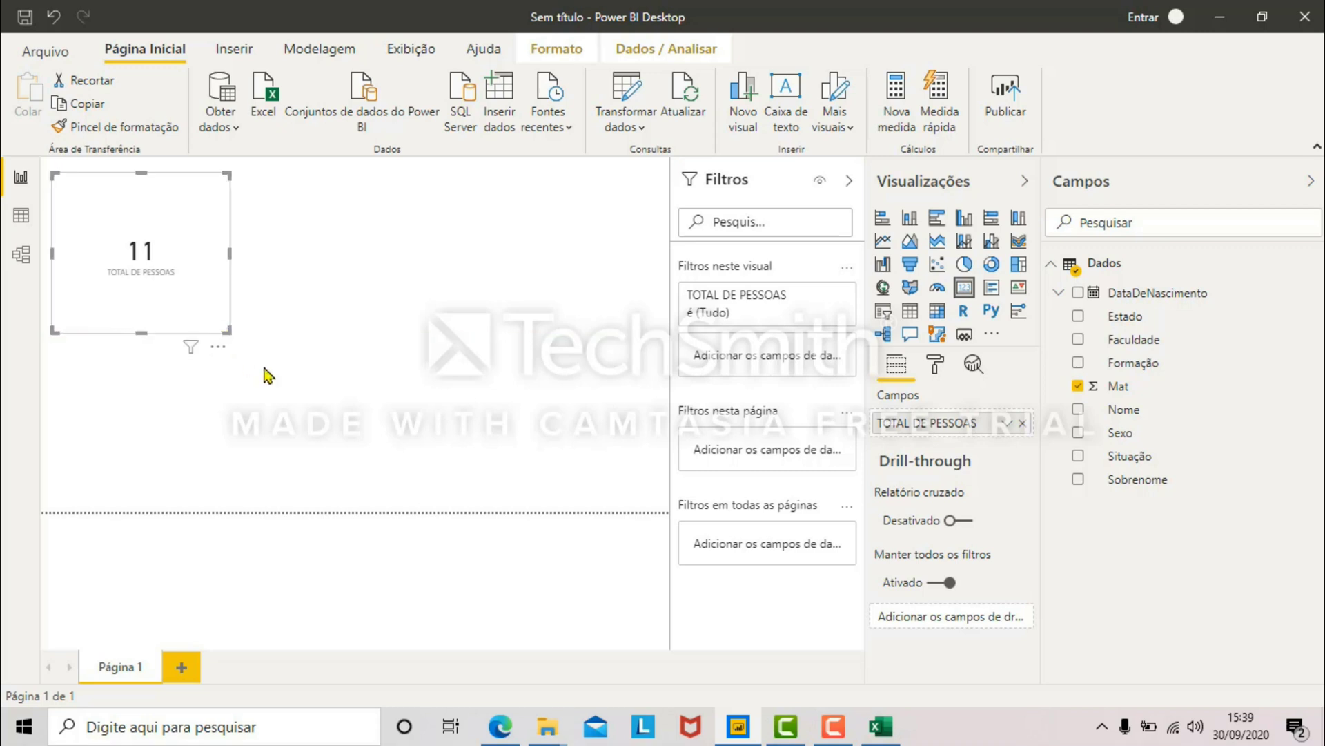
{"action": "left_click", "coordinate": [285, 293]}
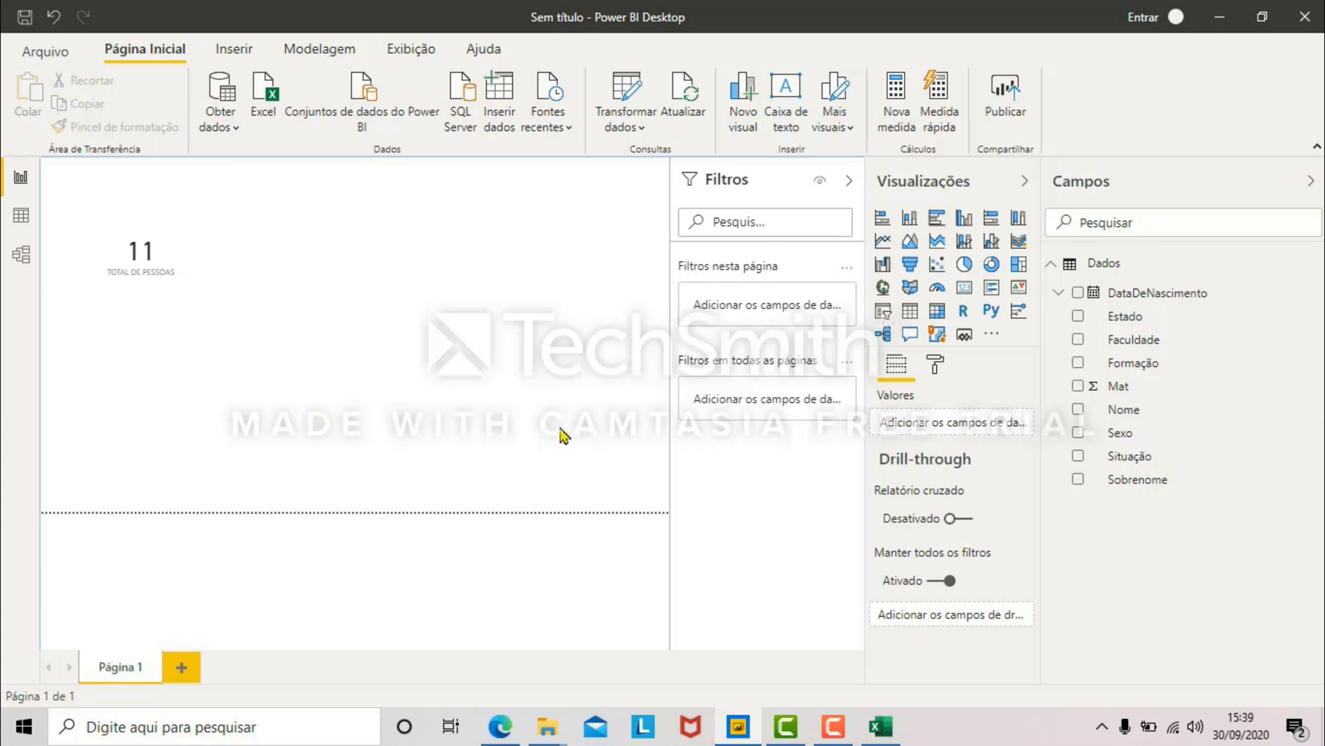
Step: Add a donut chart with Sexo as legend and the count of Sexo as values, and open it in focus mode
{"action": "left_click", "coordinate": [991, 264]}
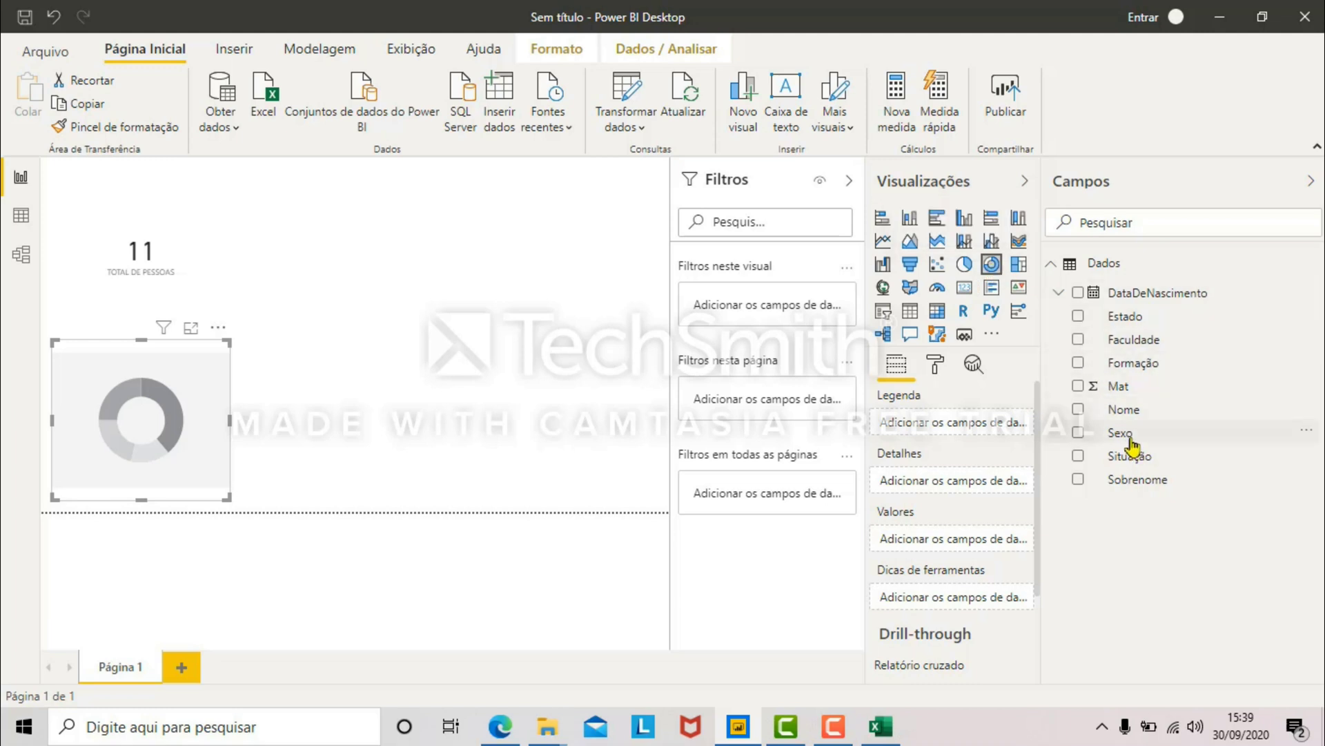
{"action": "left_click_drag", "start_coordinate": [1132, 442], "coordinate": [1026, 434]}
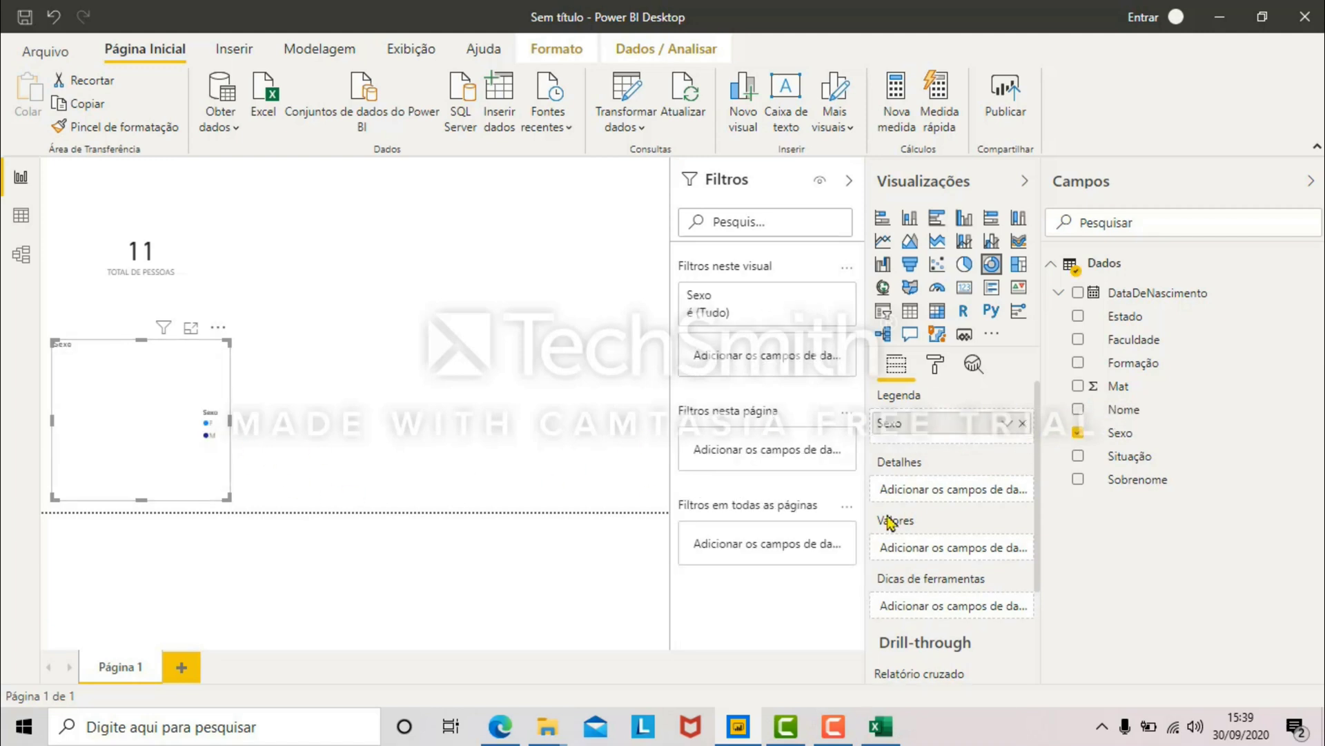
{"action": "left_click_drag", "start_coordinate": [1123, 453], "coordinate": [991, 560]}
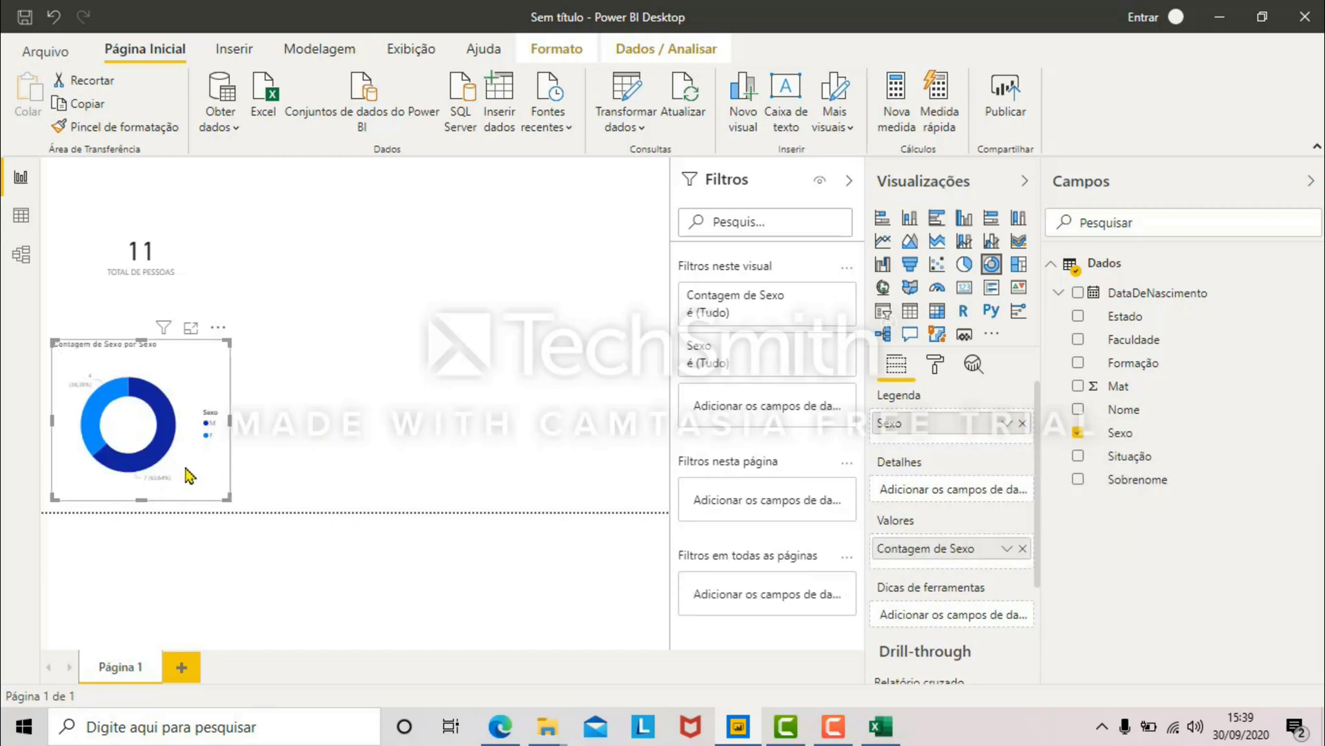
{"action": "left_click", "coordinate": [191, 328]}
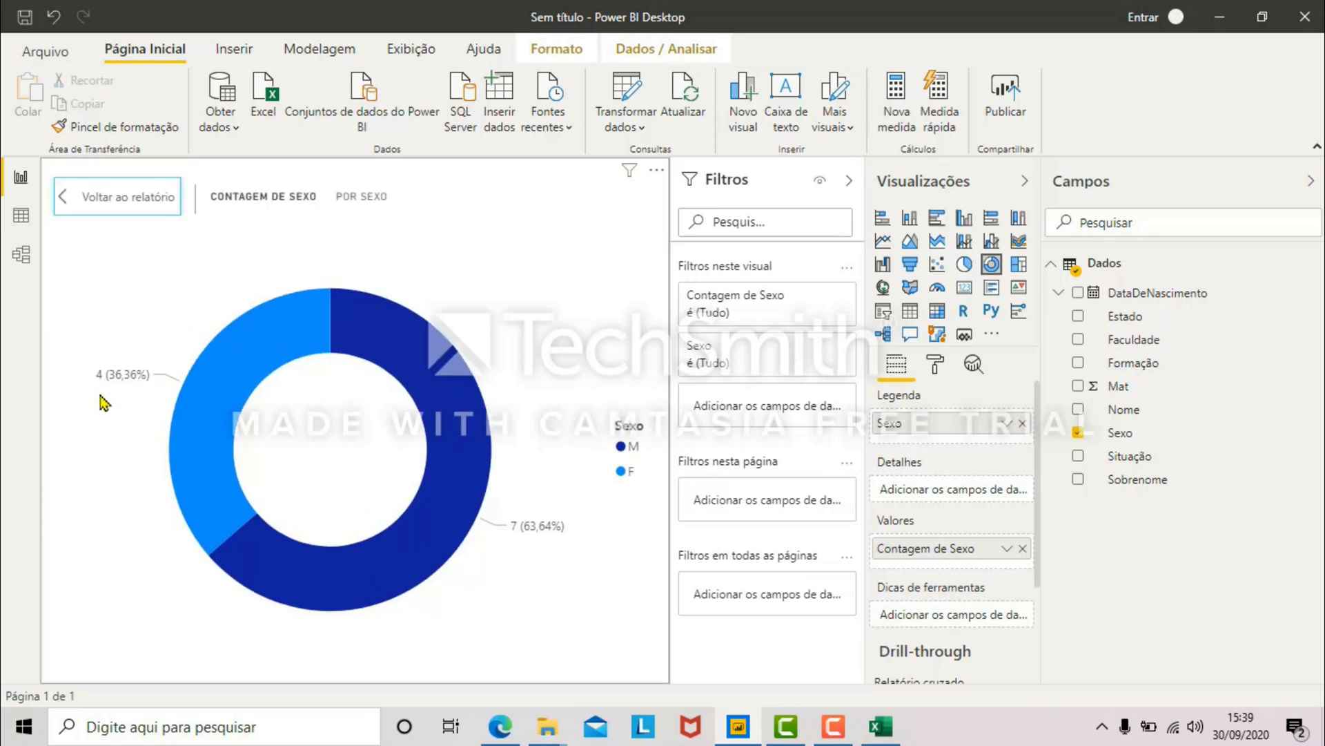
Step: Leave the donut chart's focus mode and add an enlarged filled map beside the card, with Estado as both location and legend
{"action": "left_click", "coordinate": [108, 198]}
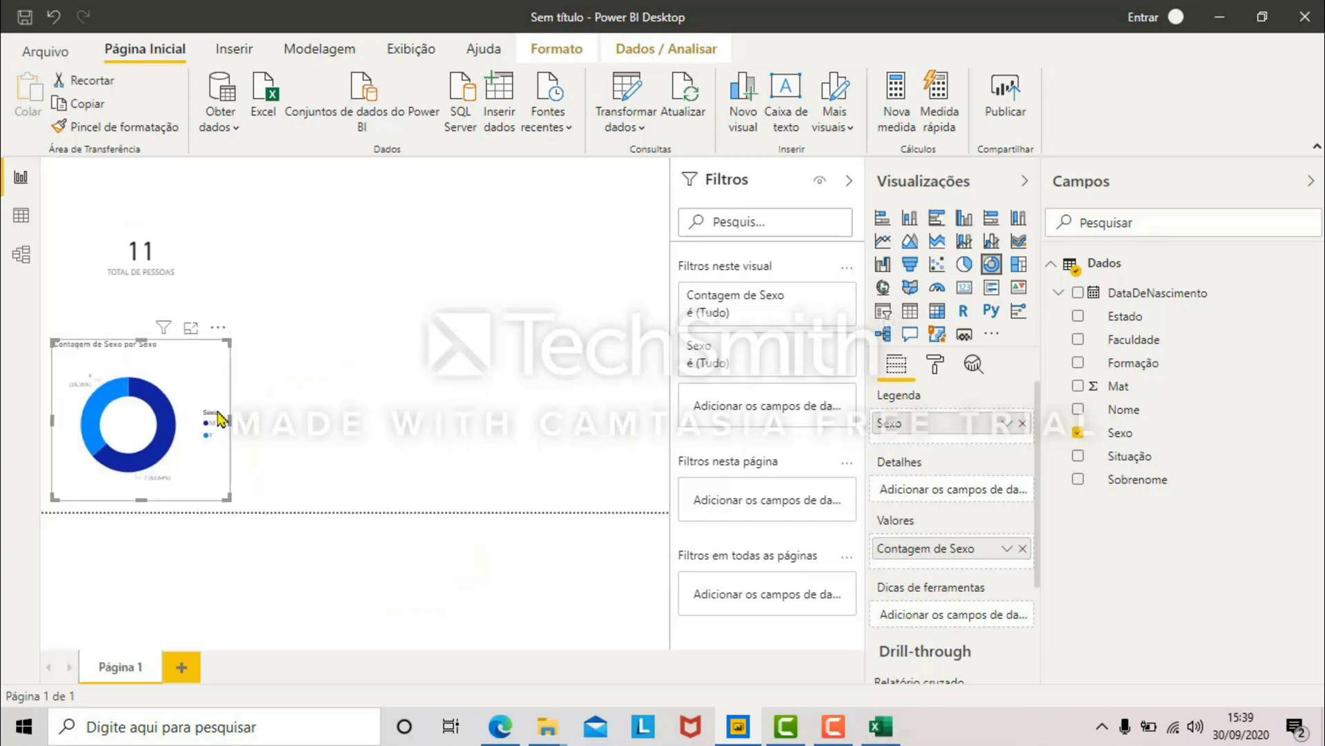
{"action": "left_click", "coordinate": [256, 429]}
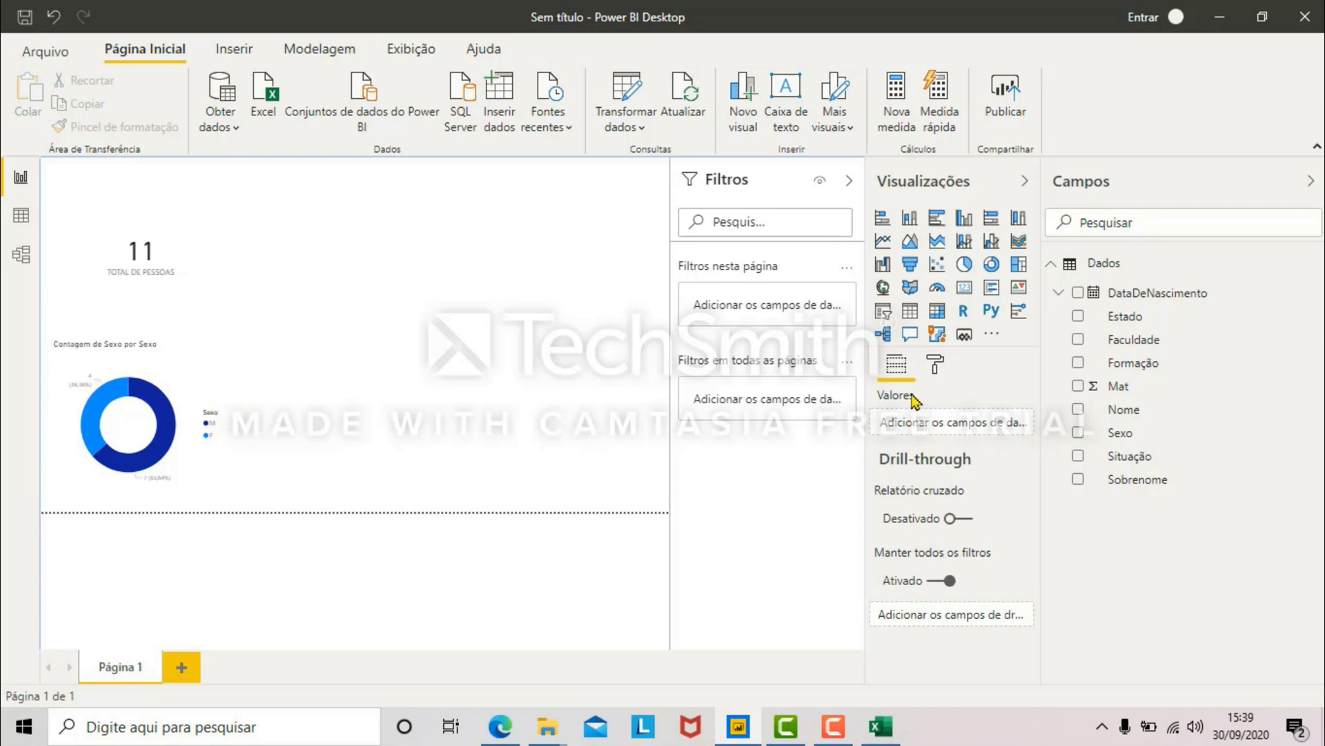
{"action": "left_click", "coordinate": [910, 288]}
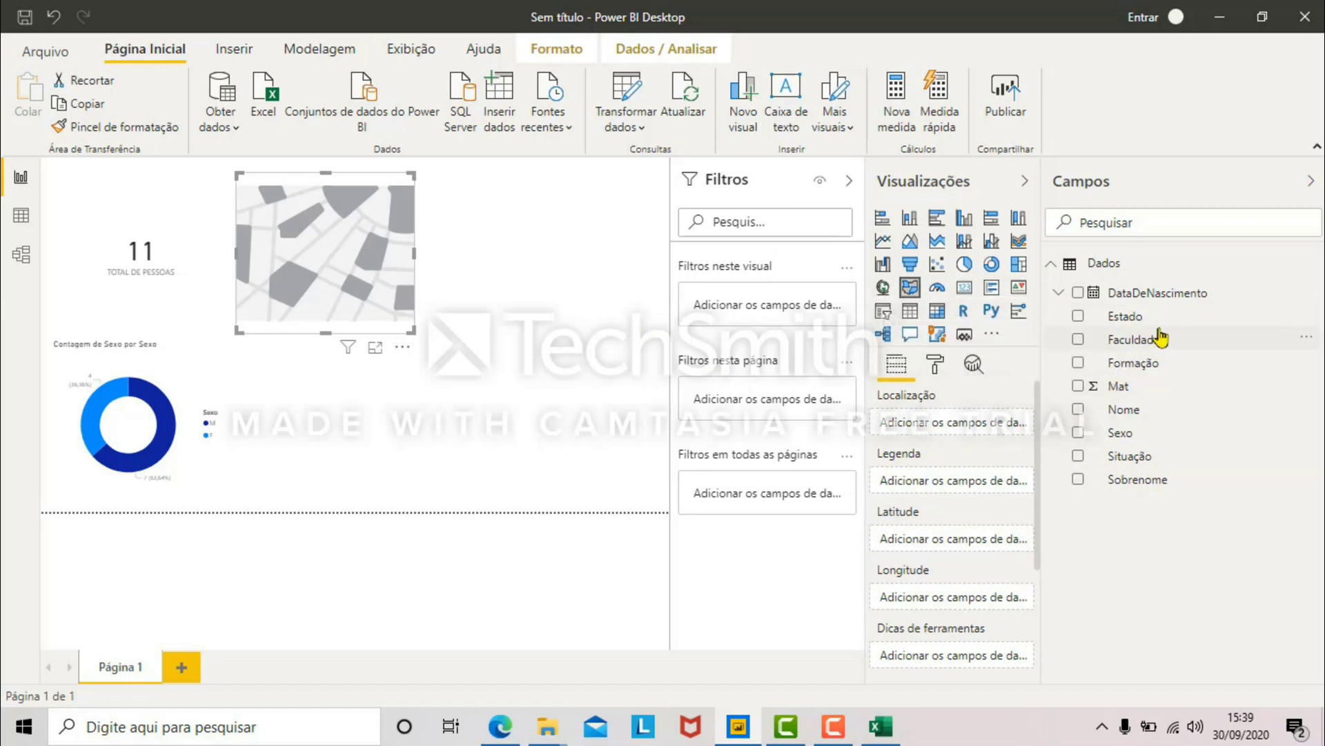
{"action": "left_click_drag", "start_coordinate": [1164, 322], "coordinate": [1019, 429]}
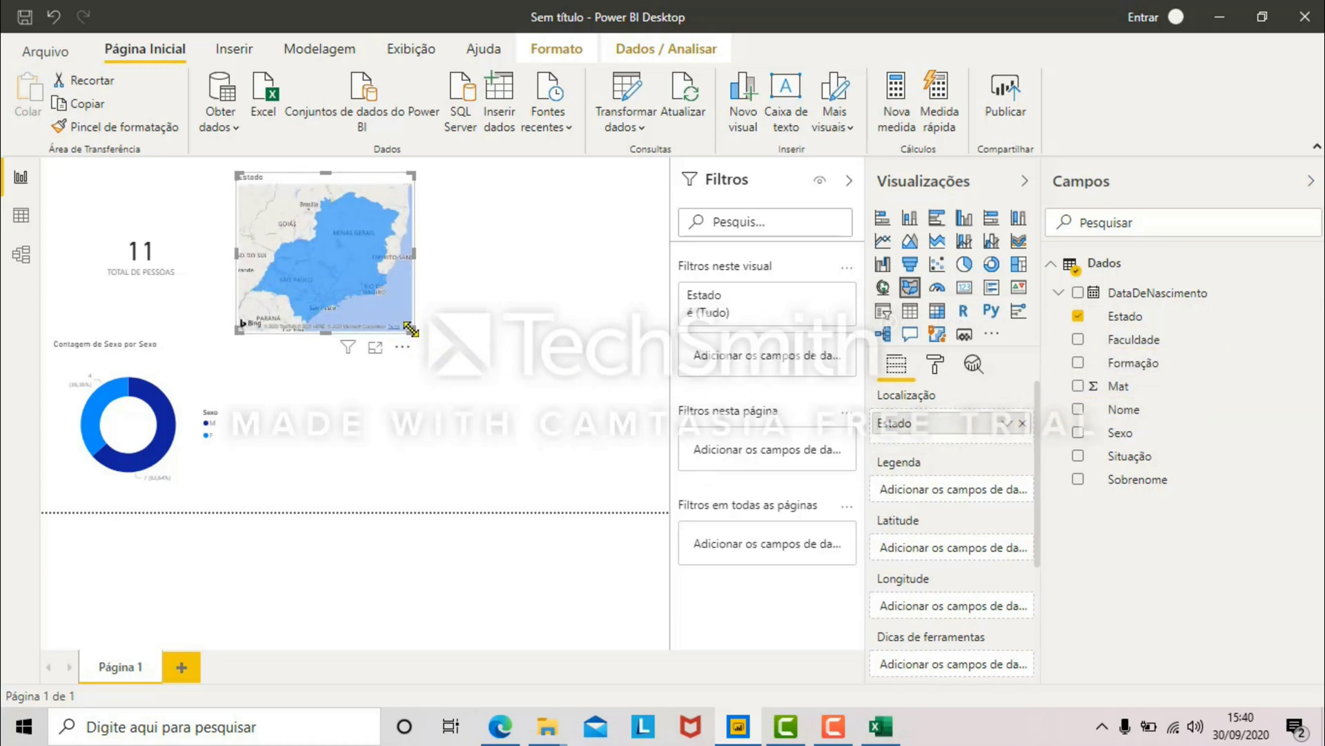
{"action": "left_click_drag", "start_coordinate": [413, 332], "coordinate": [488, 452]}
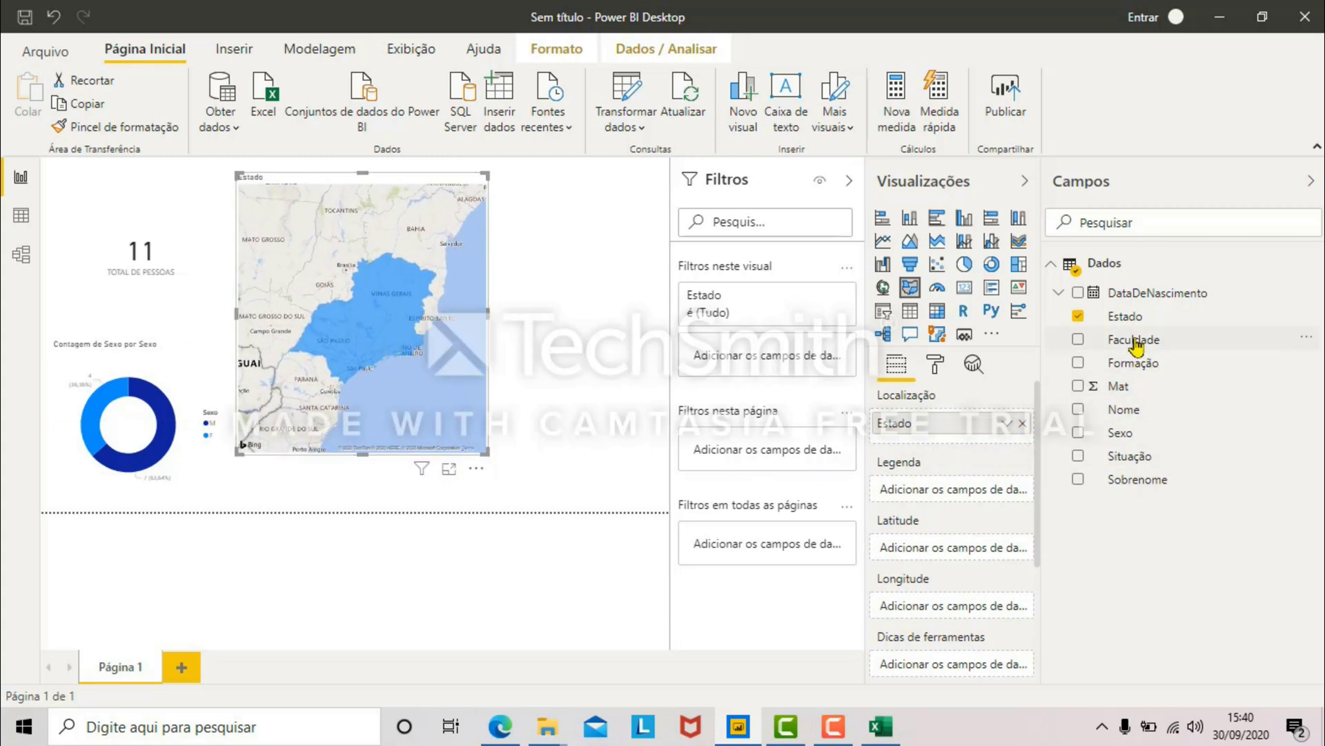
{"action": "left_click_drag", "start_coordinate": [1132, 330], "coordinate": [991, 497]}
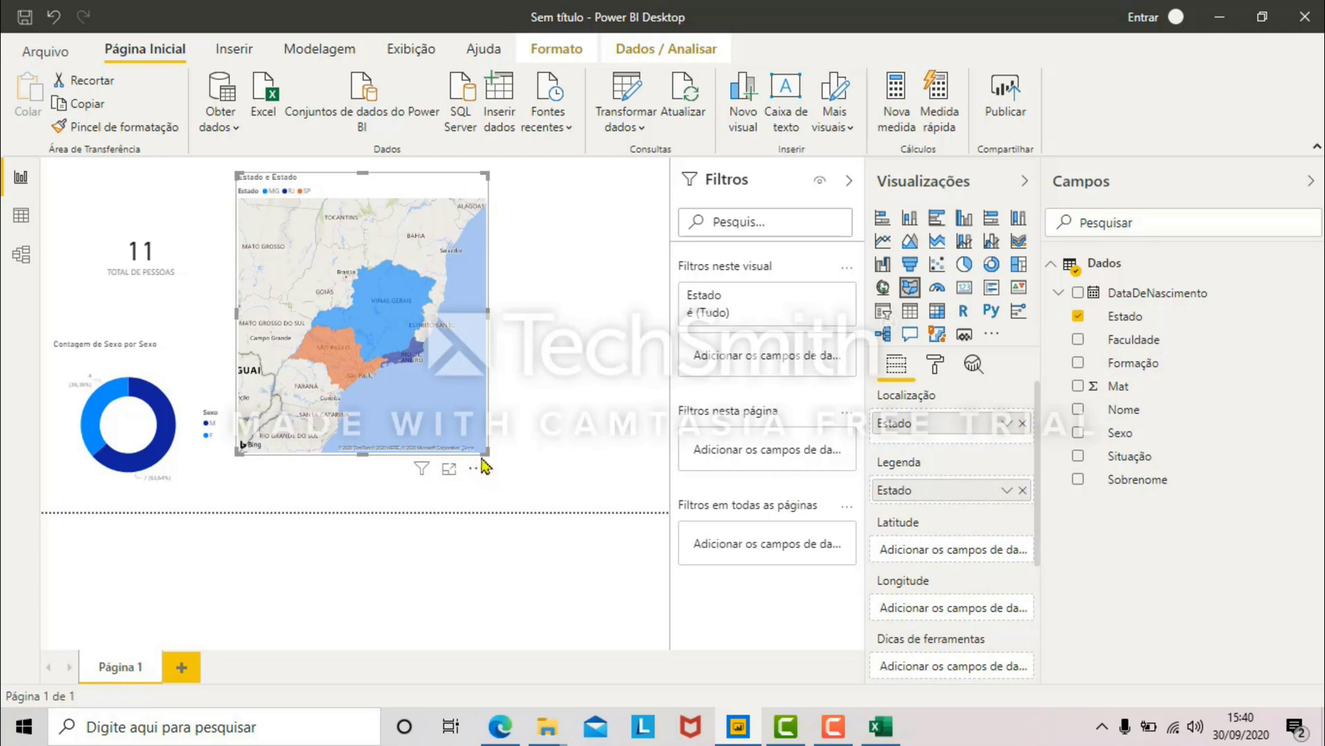
Step: View the map in focus mode, return to the report page and make the map slightly narrower
{"action": "left_click", "coordinate": [449, 469]}
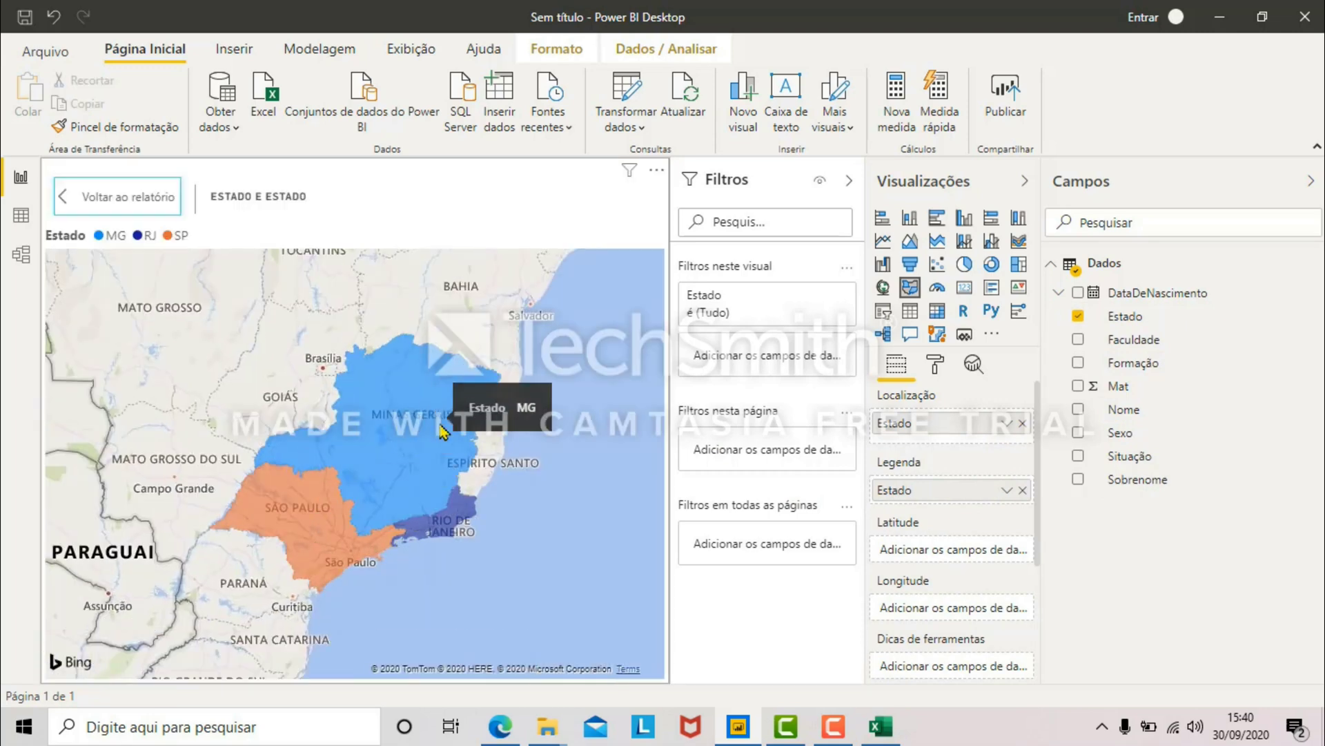
{"action": "left_click", "coordinate": [126, 197]}
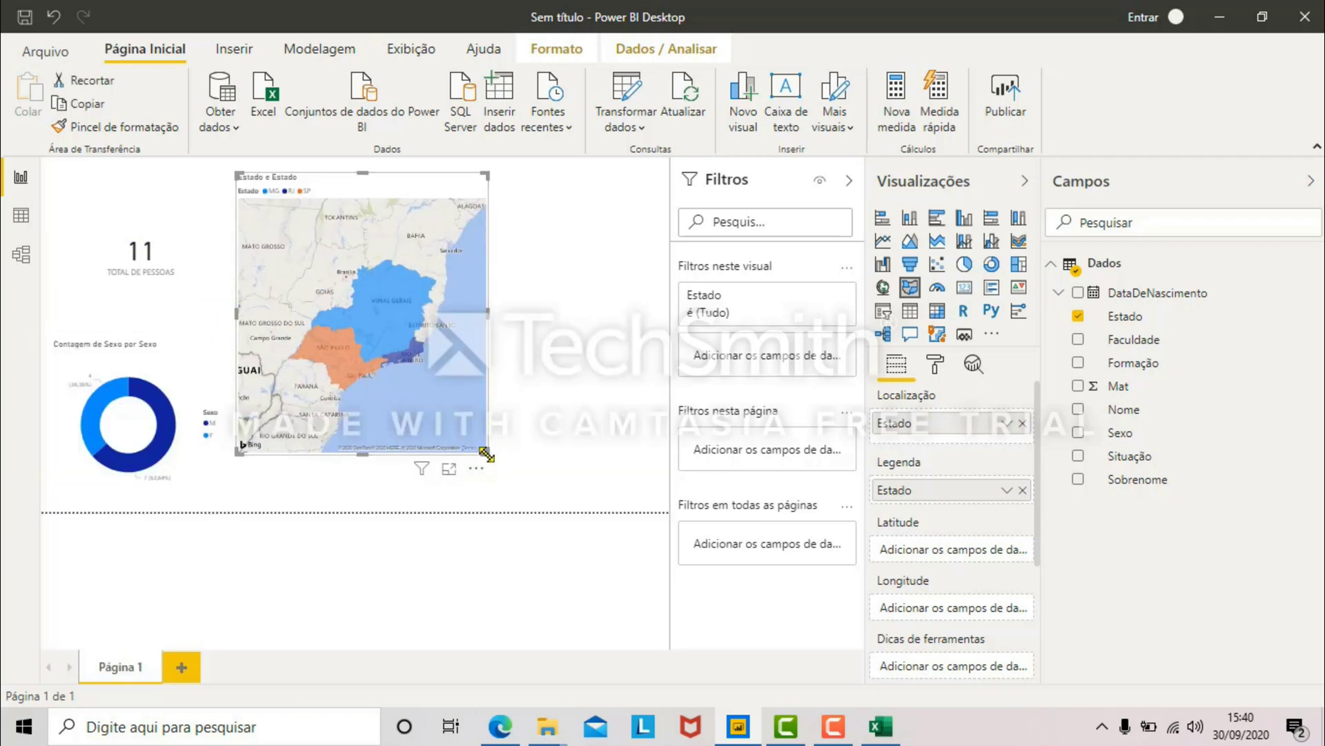
{"action": "left_click_drag", "start_coordinate": [487, 453], "coordinate": [465, 464]}
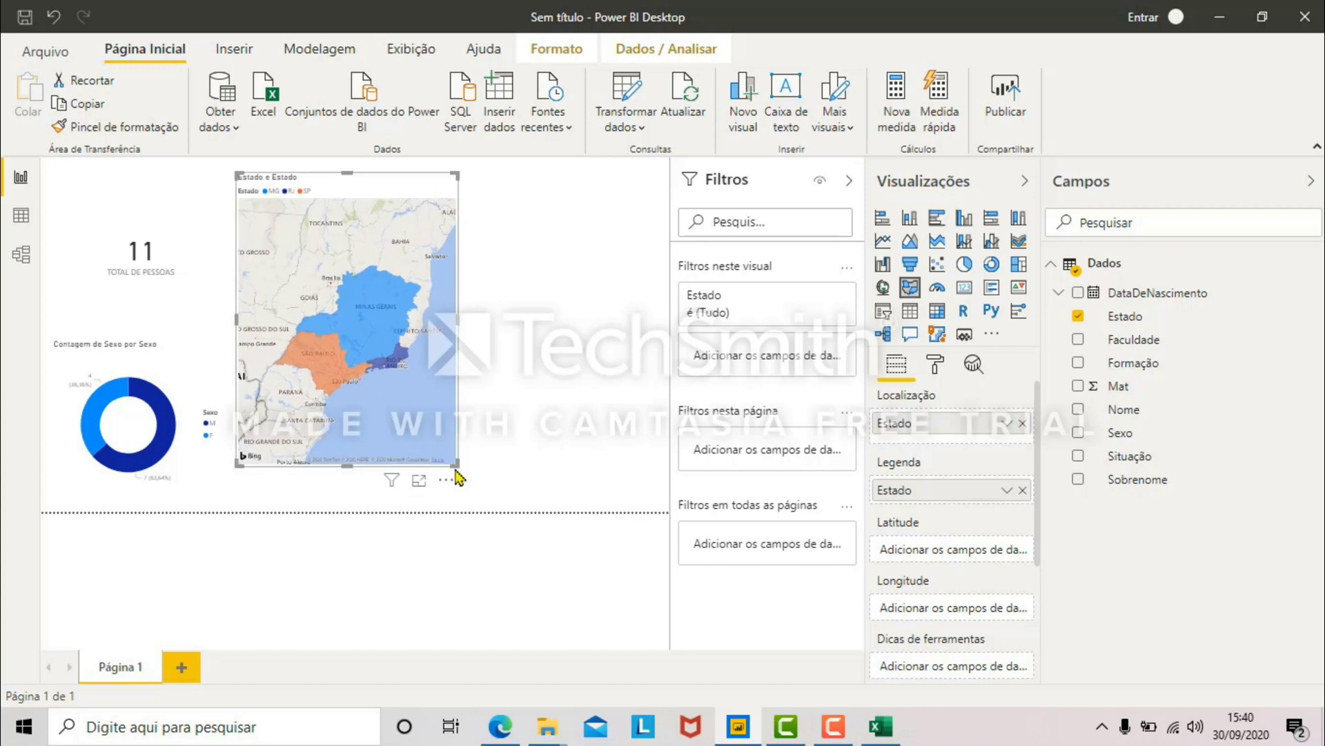
{"action": "left_click", "coordinate": [486, 479]}
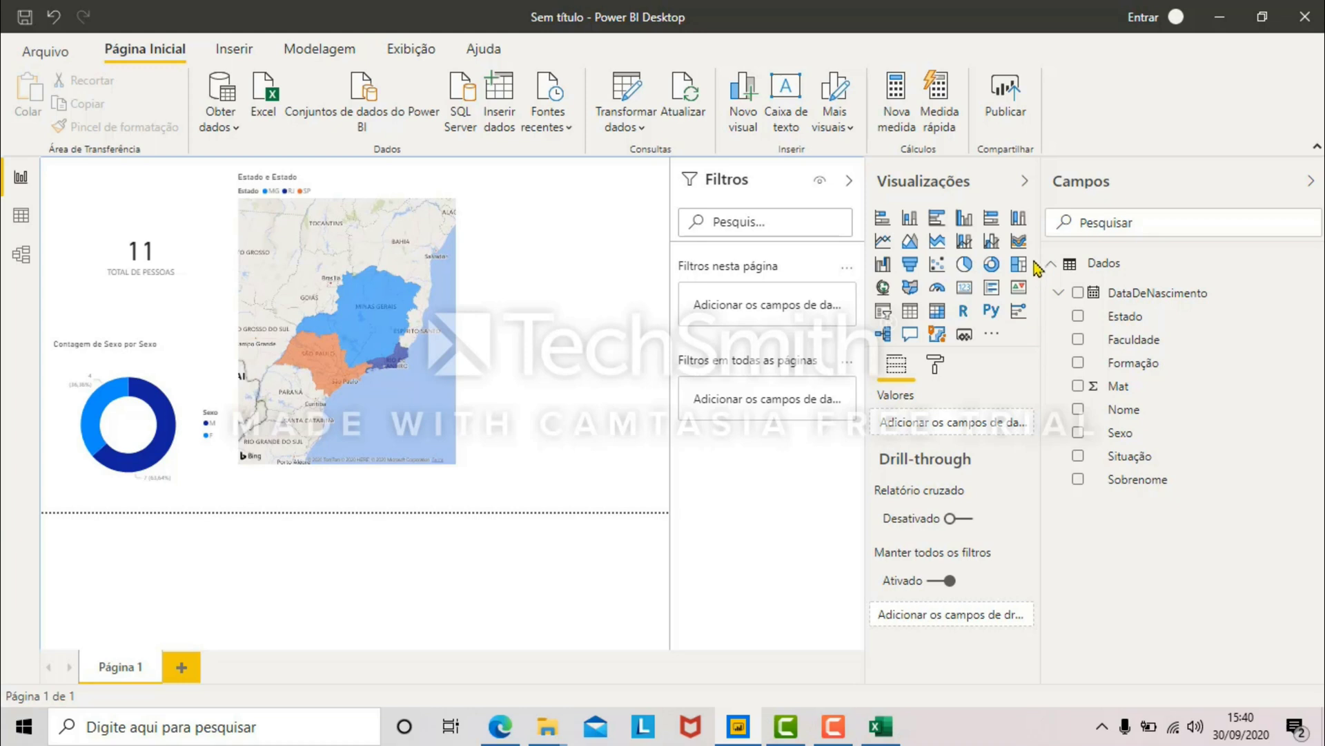
Step: Add a clustered column chart beside the map with Formação as axis and the distinct count of Mat as values
{"action": "left_click", "coordinate": [964, 218]}
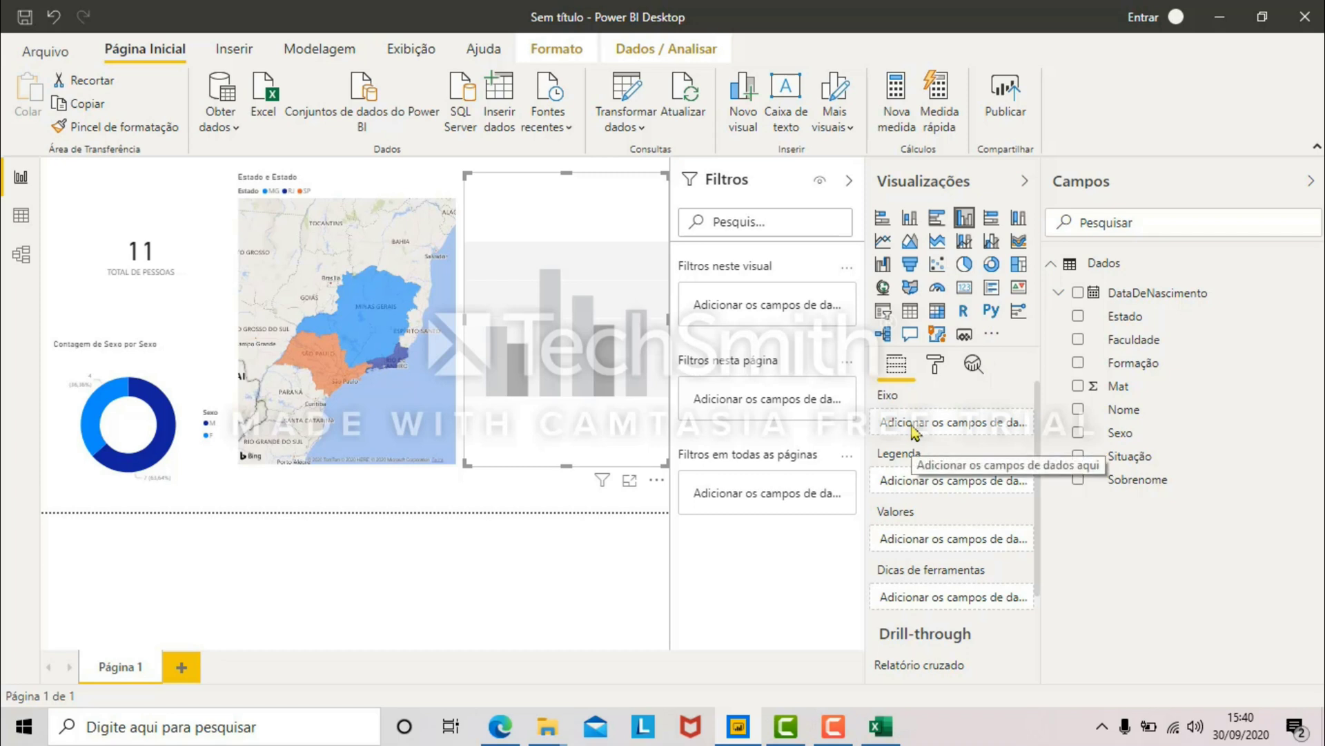
{"action": "left_click_drag", "start_coordinate": [1122, 364], "coordinate": [979, 435]}
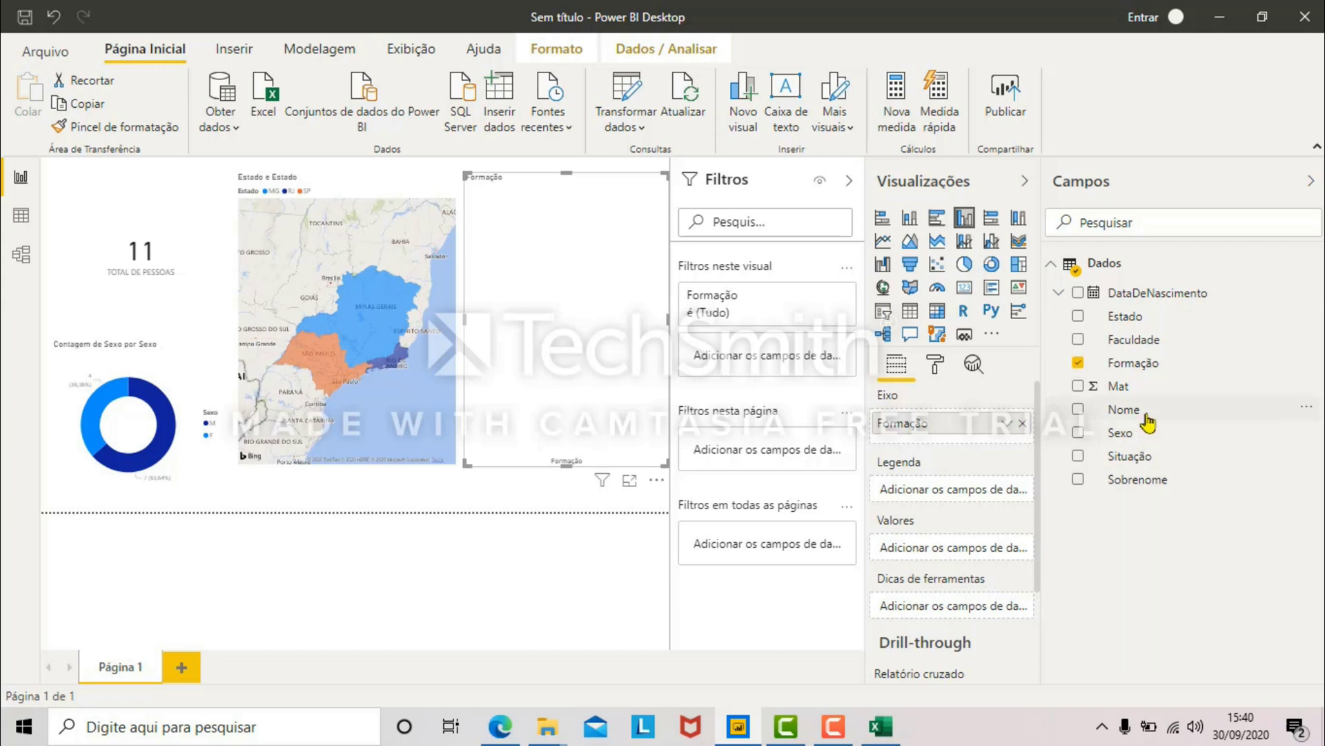
{"action": "left_click_drag", "start_coordinate": [1138, 400], "coordinate": [986, 549]}
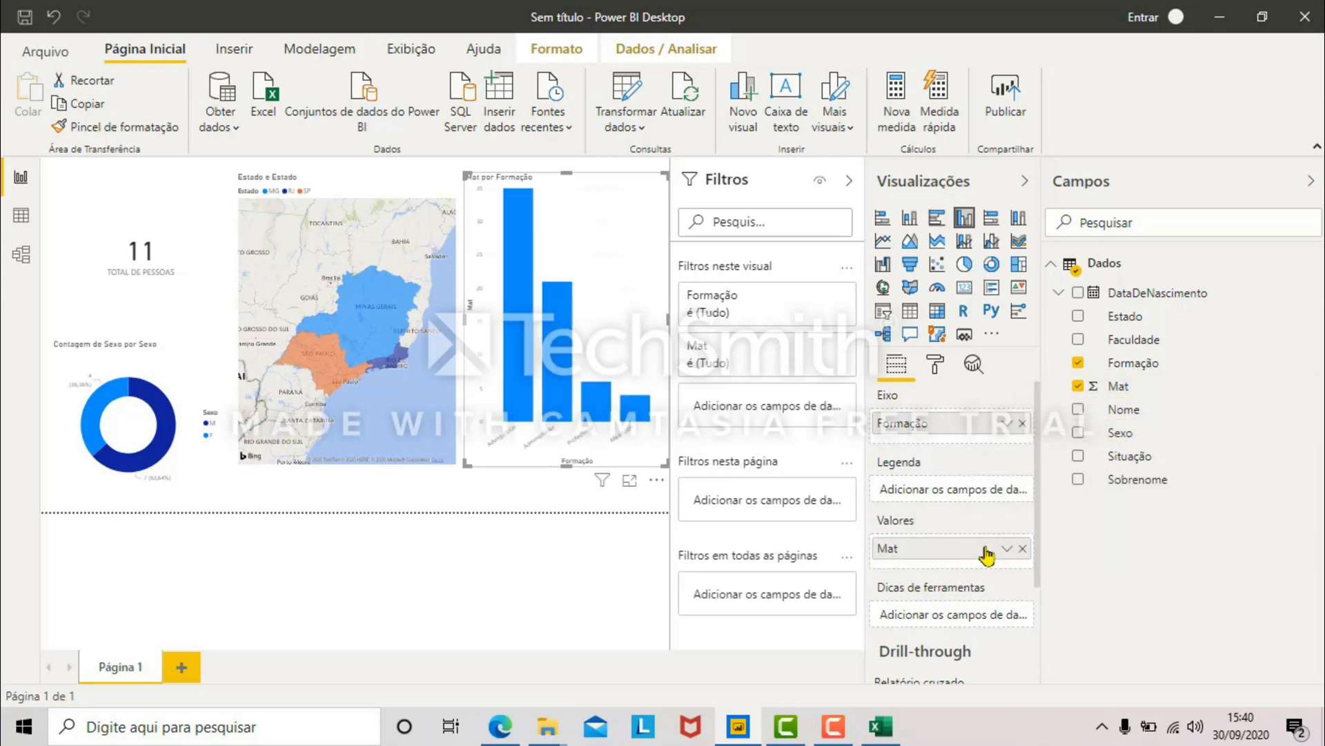
{"action": "left_click", "coordinate": [1007, 549]}
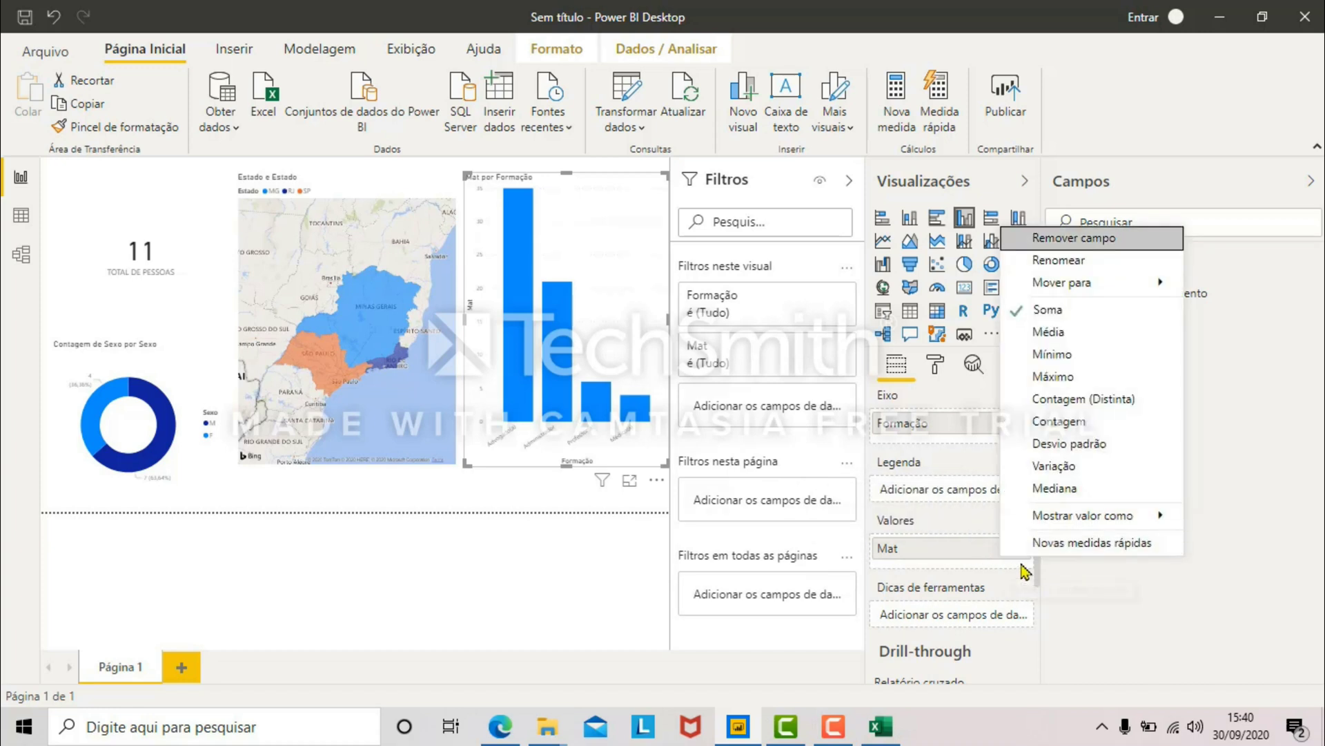
{"action": "left_click", "coordinate": [1068, 400]}
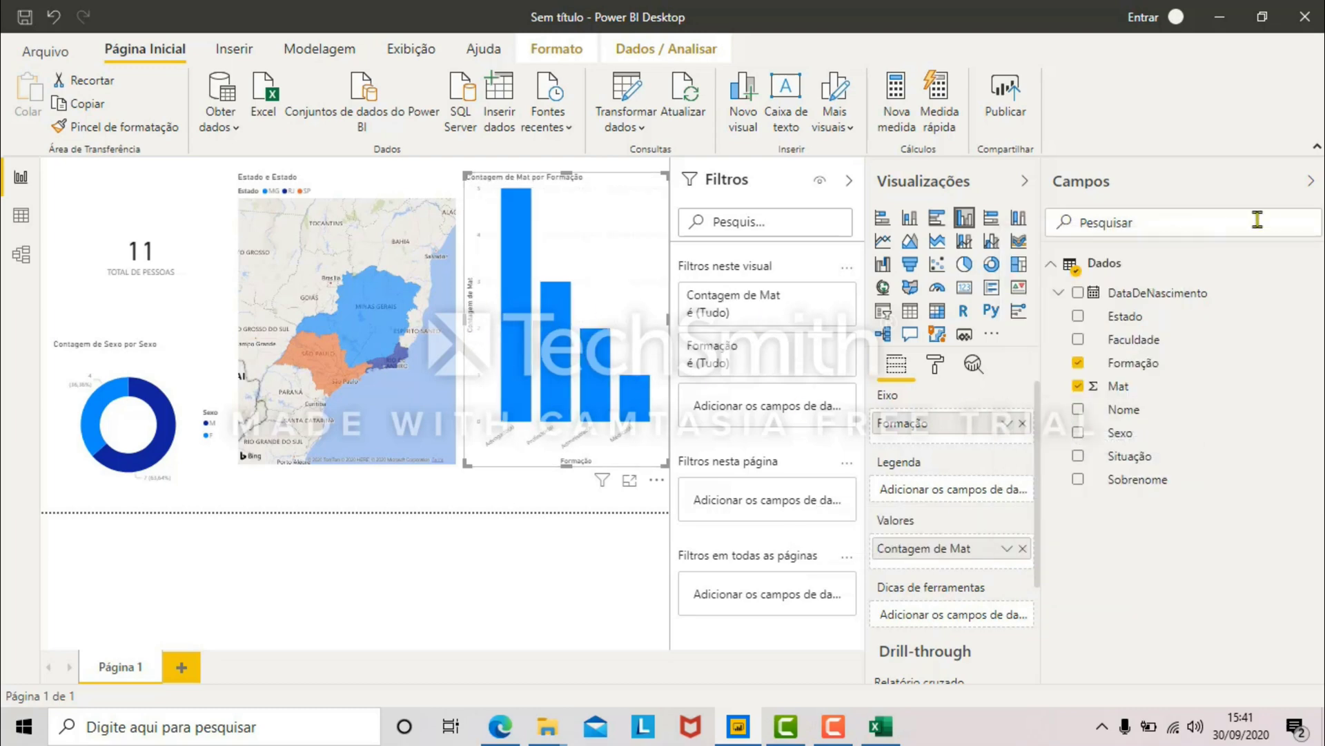
Step: Collapse the Fields, Visualizations and Filters panes to give the report page more room
{"action": "left_click", "coordinate": [1264, 199]}
{"action": "left_click", "coordinate": [1278, 181]}
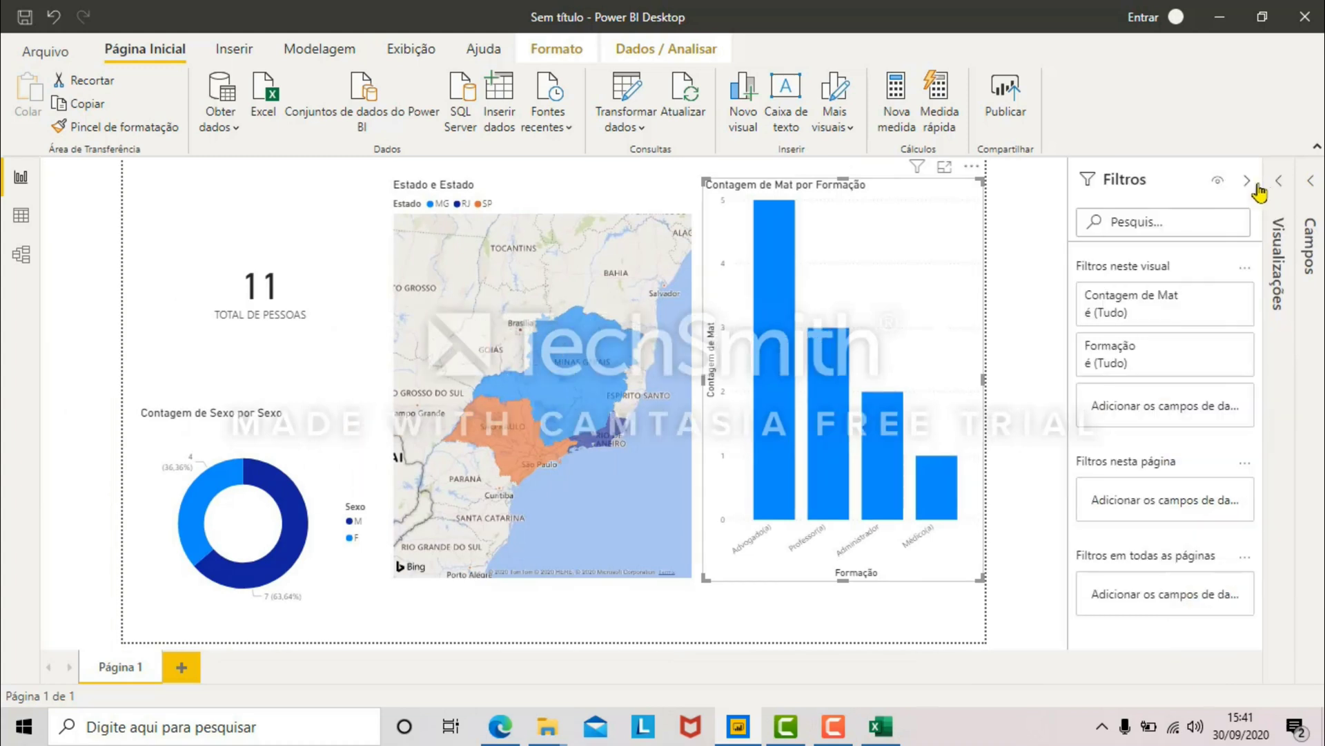
{"action": "left_click", "coordinate": [1248, 181]}
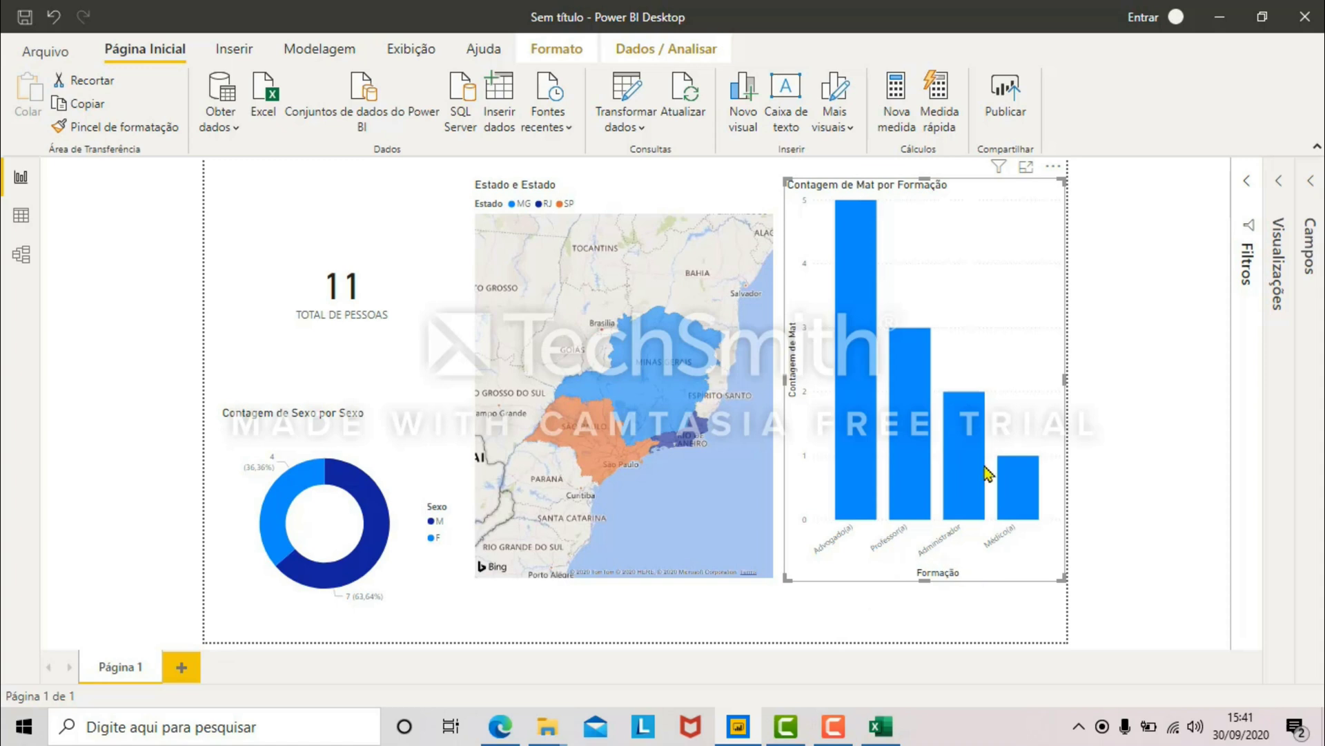
{"action": "left_click", "coordinate": [917, 173]}
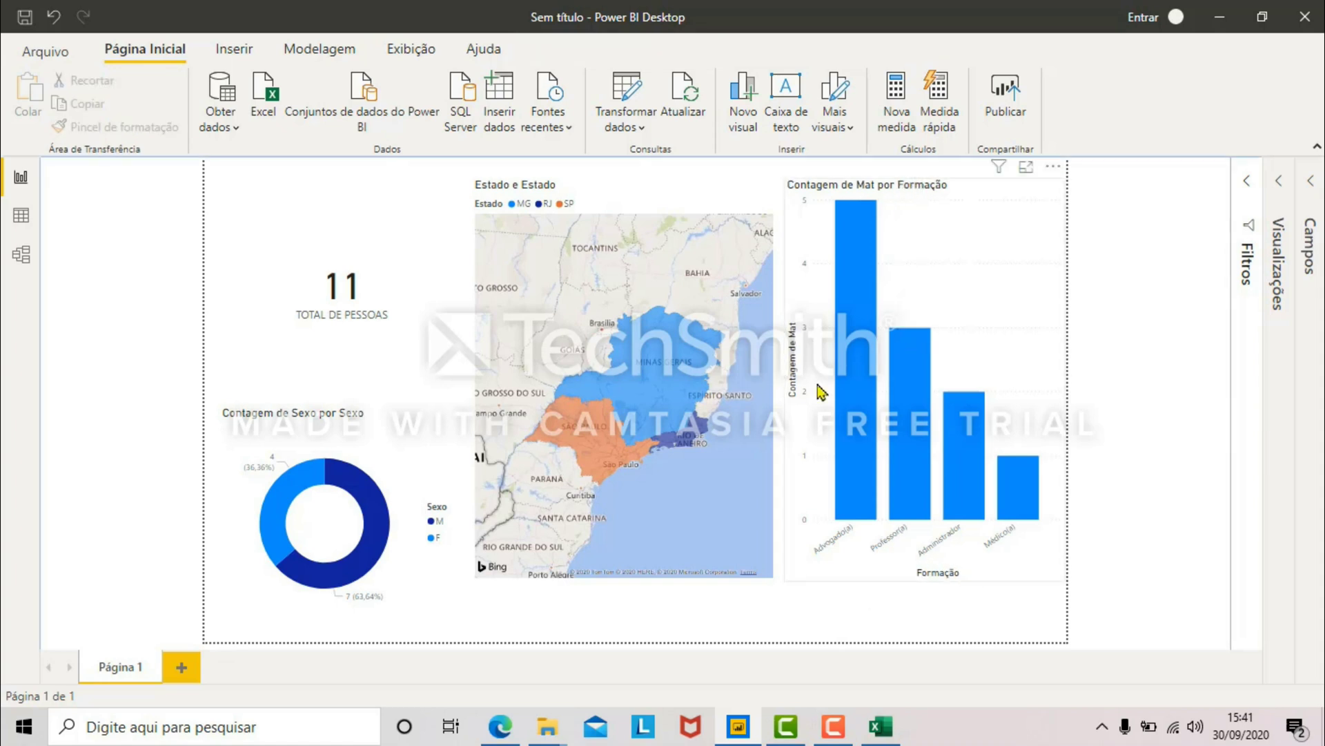
Step: Bring back the field list and shorten the Formação column chart to less than half its height
{"action": "left_click", "coordinate": [1310, 181]}
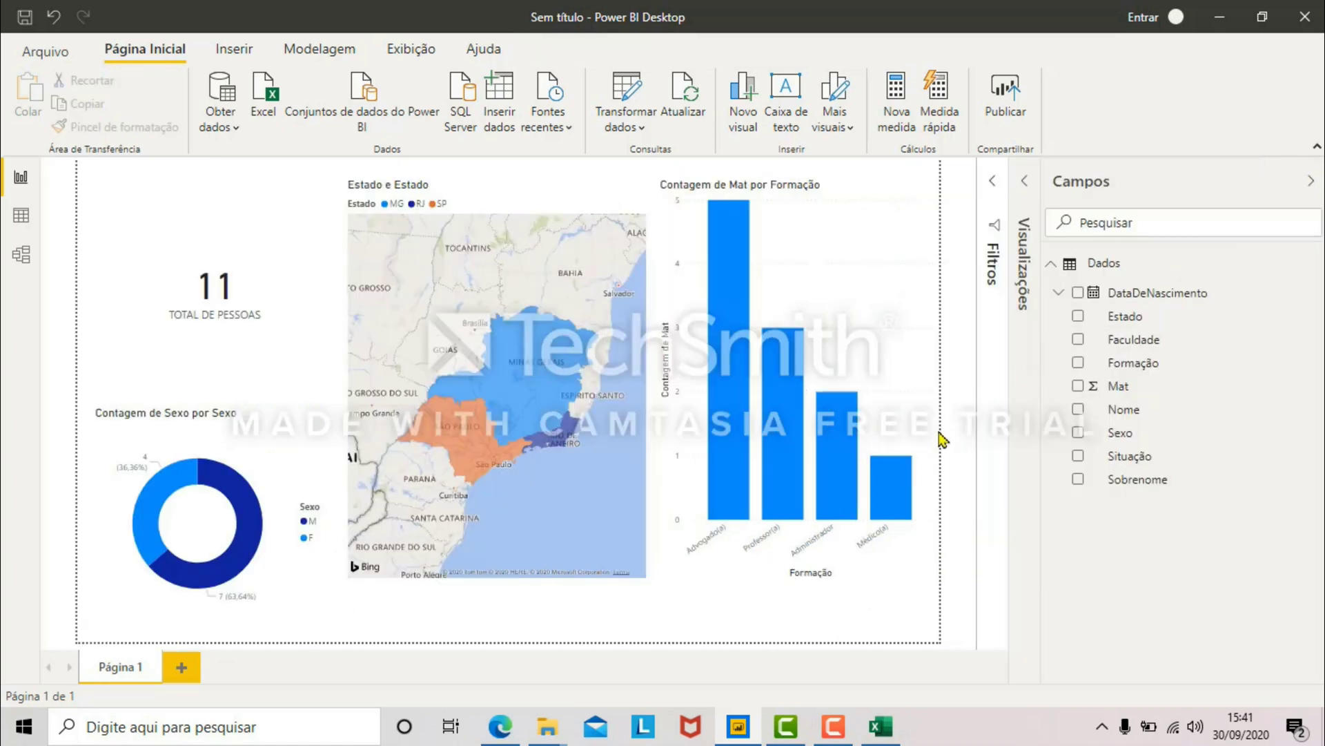
{"action": "left_click", "coordinate": [768, 586]}
{"action": "left_click_drag", "start_coordinate": [794, 592], "coordinate": [801, 349]}
{"action": "left_click", "coordinate": [771, 445]}
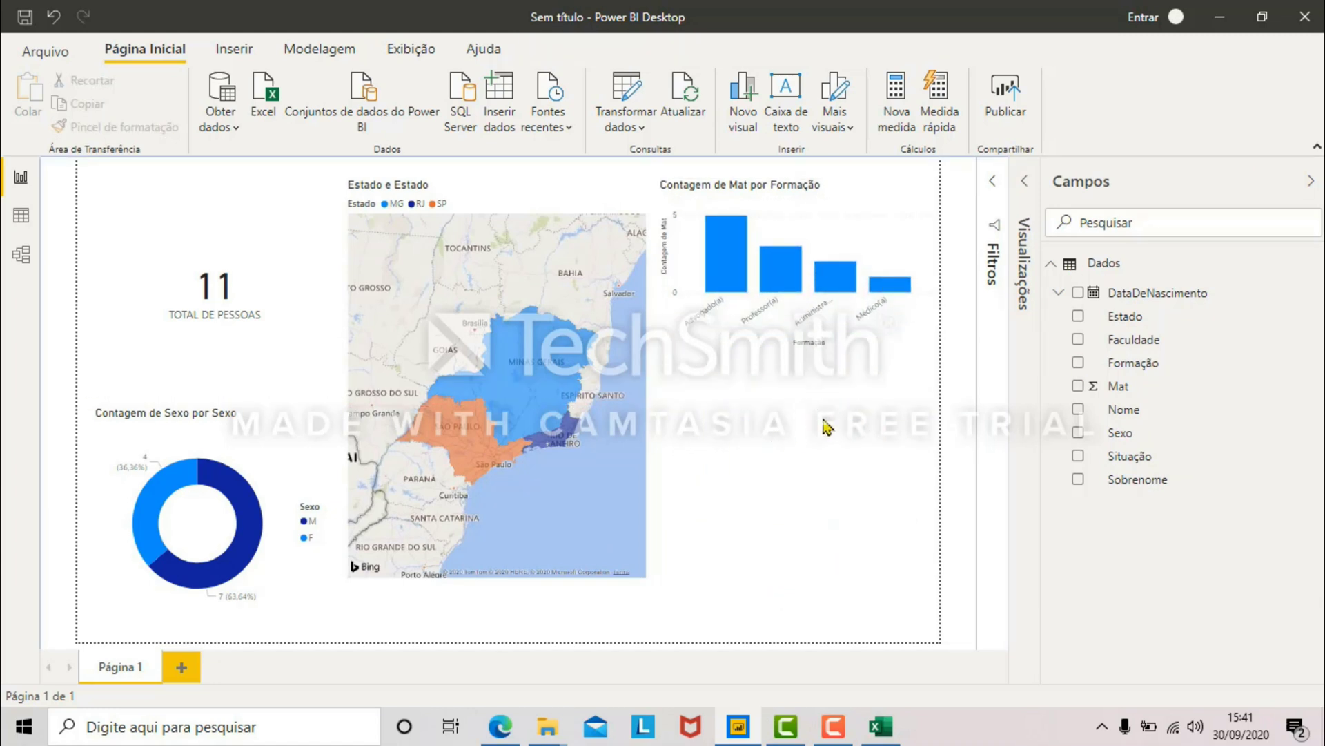
Step: Add a pie chart below the column chart with Situação as legend and the count of Mat as values
{"action": "left_click", "coordinate": [1025, 182]}
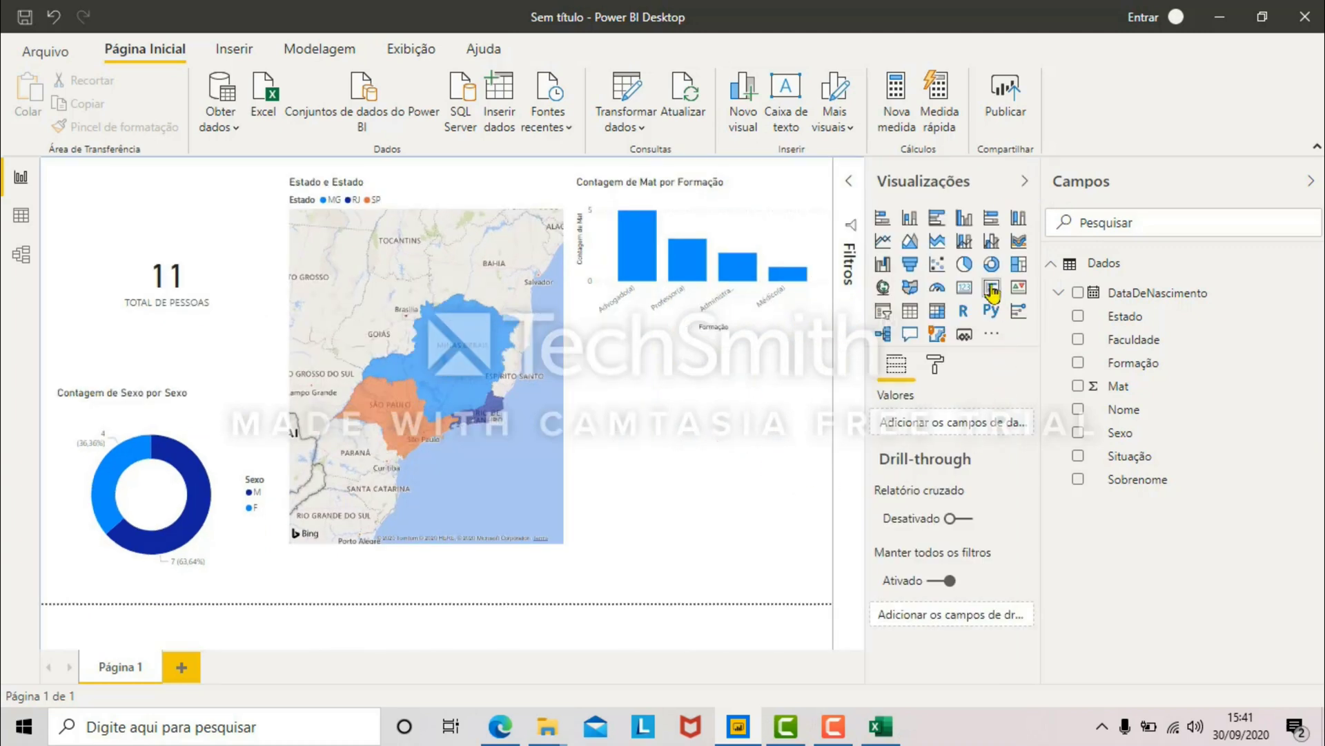
{"action": "left_click", "coordinate": [966, 264]}
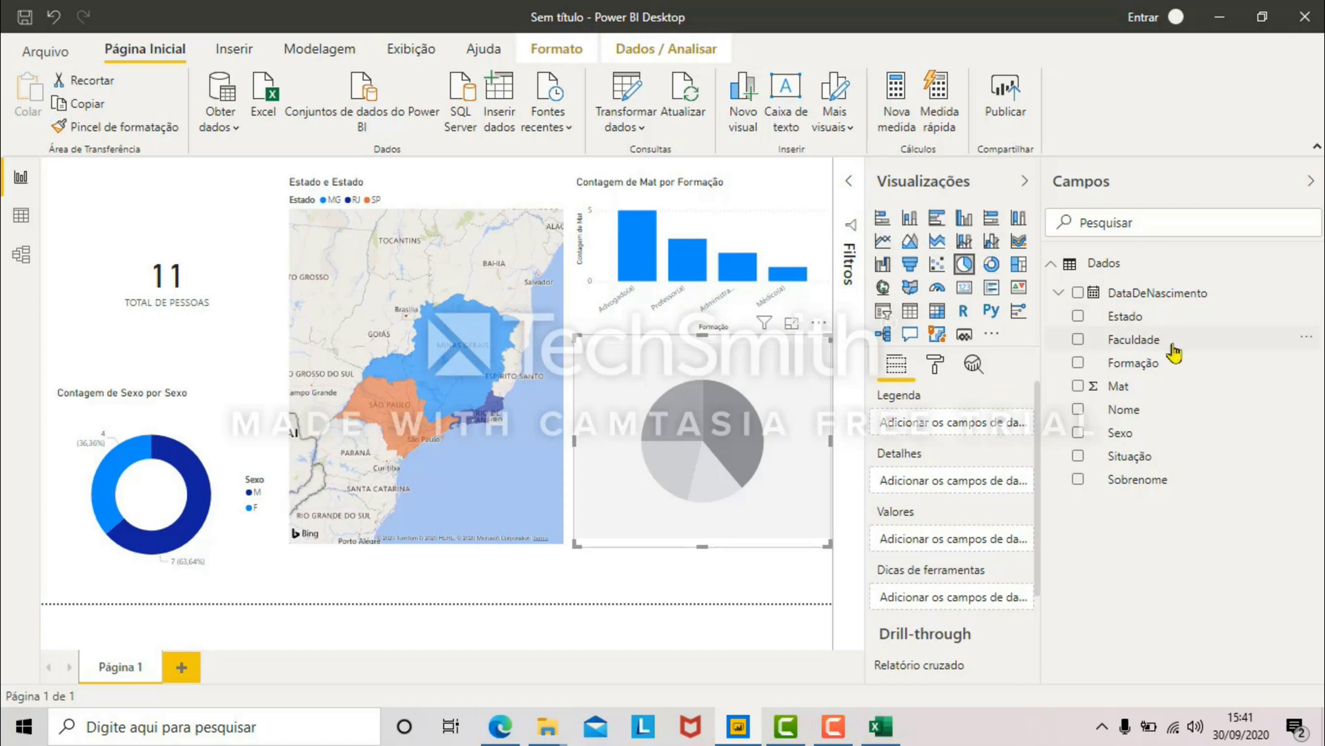
{"action": "left_click_drag", "start_coordinate": [1153, 457], "coordinate": [1016, 430]}
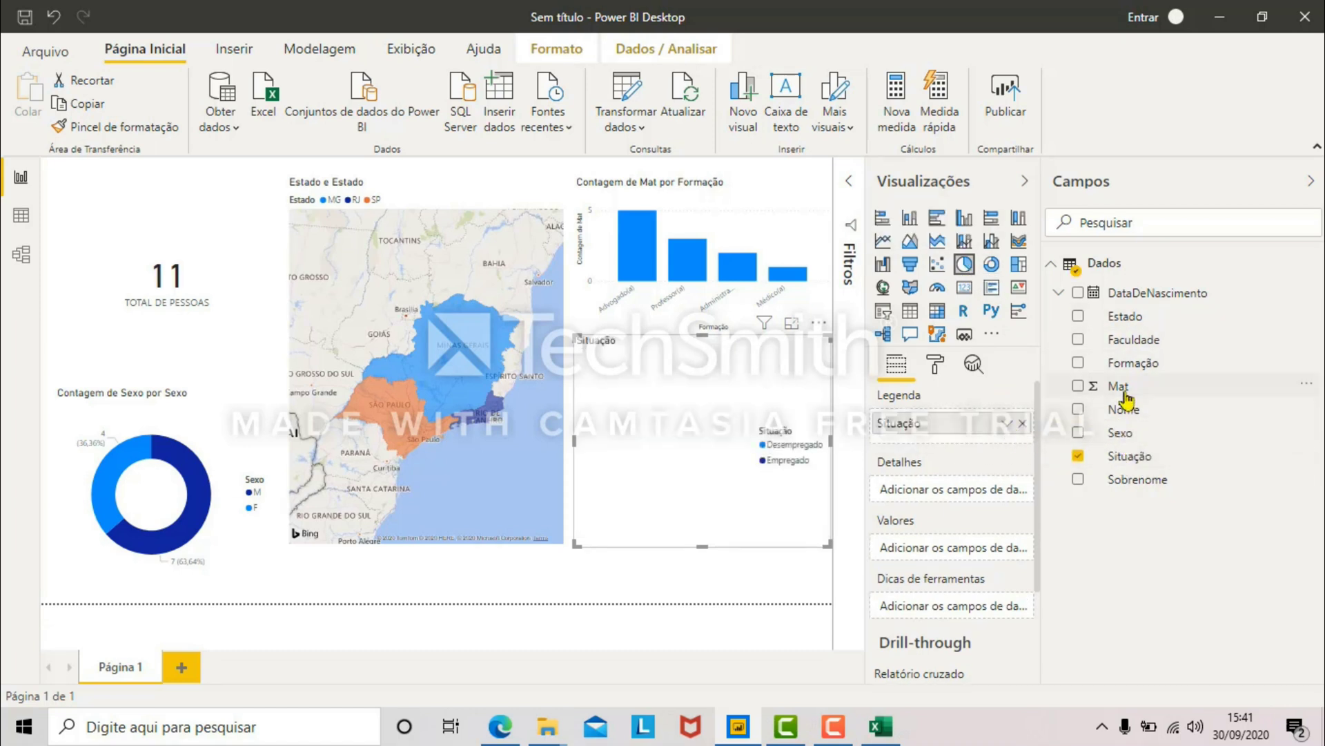
{"action": "left_click_drag", "start_coordinate": [1126, 392], "coordinate": [972, 558]}
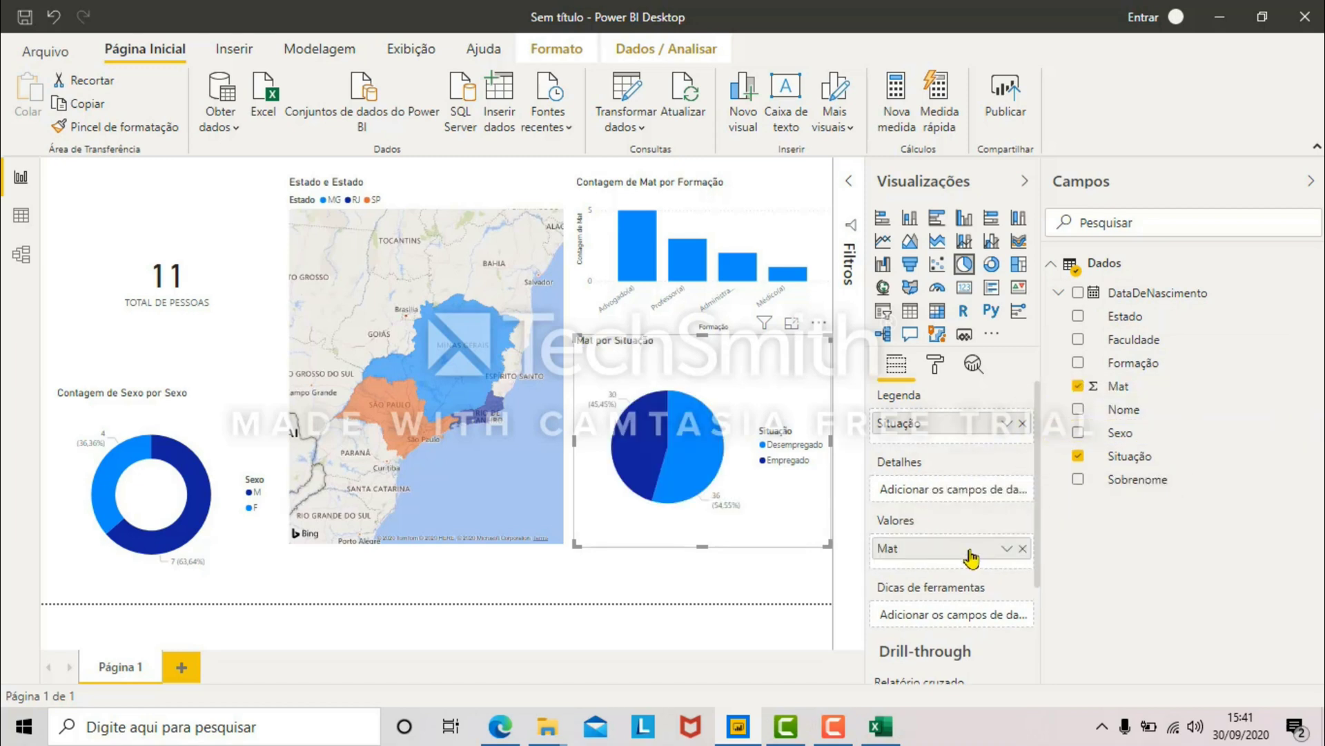
{"action": "left_click", "coordinate": [1007, 556]}
{"action": "left_click", "coordinate": [1093, 416]}
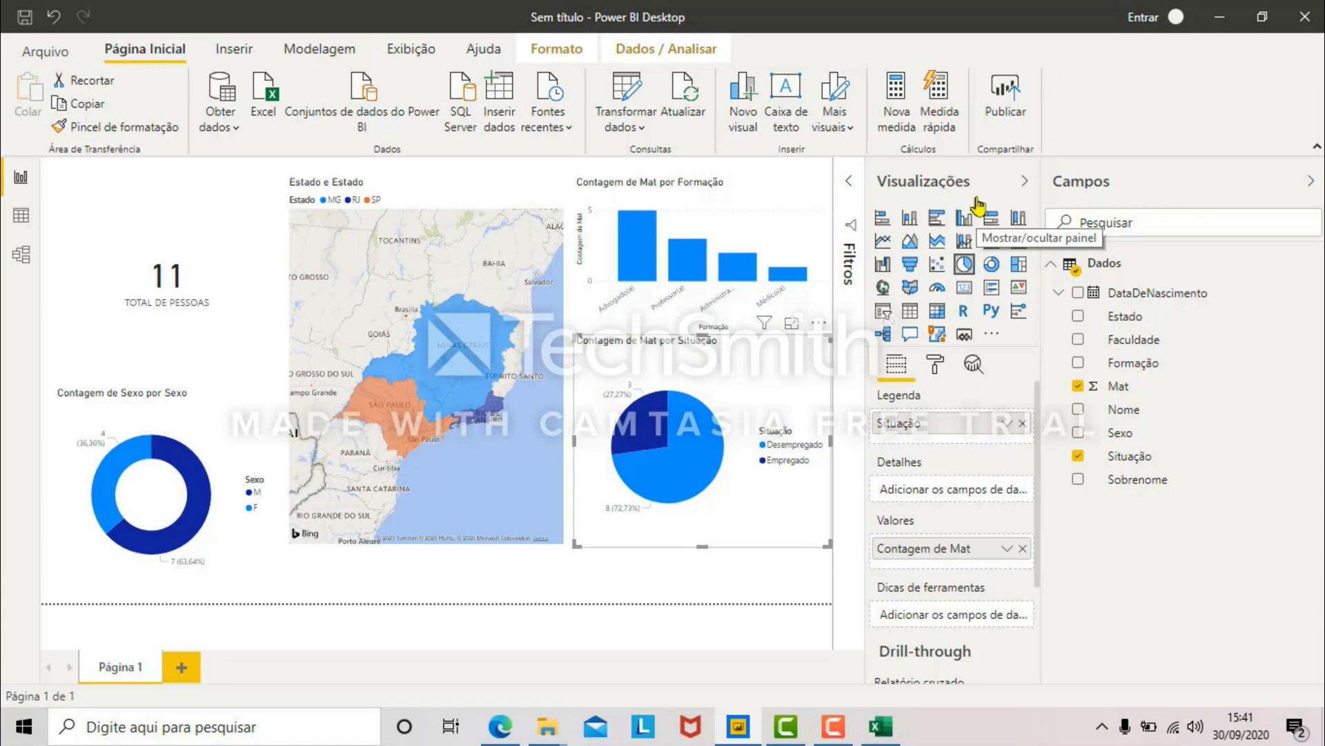
Step: Collapse the Fields and Visualizations panes and look over the visuals on the report page
{"action": "left_click", "coordinate": [1311, 181]}
{"action": "left_click", "coordinate": [1221, 185]}
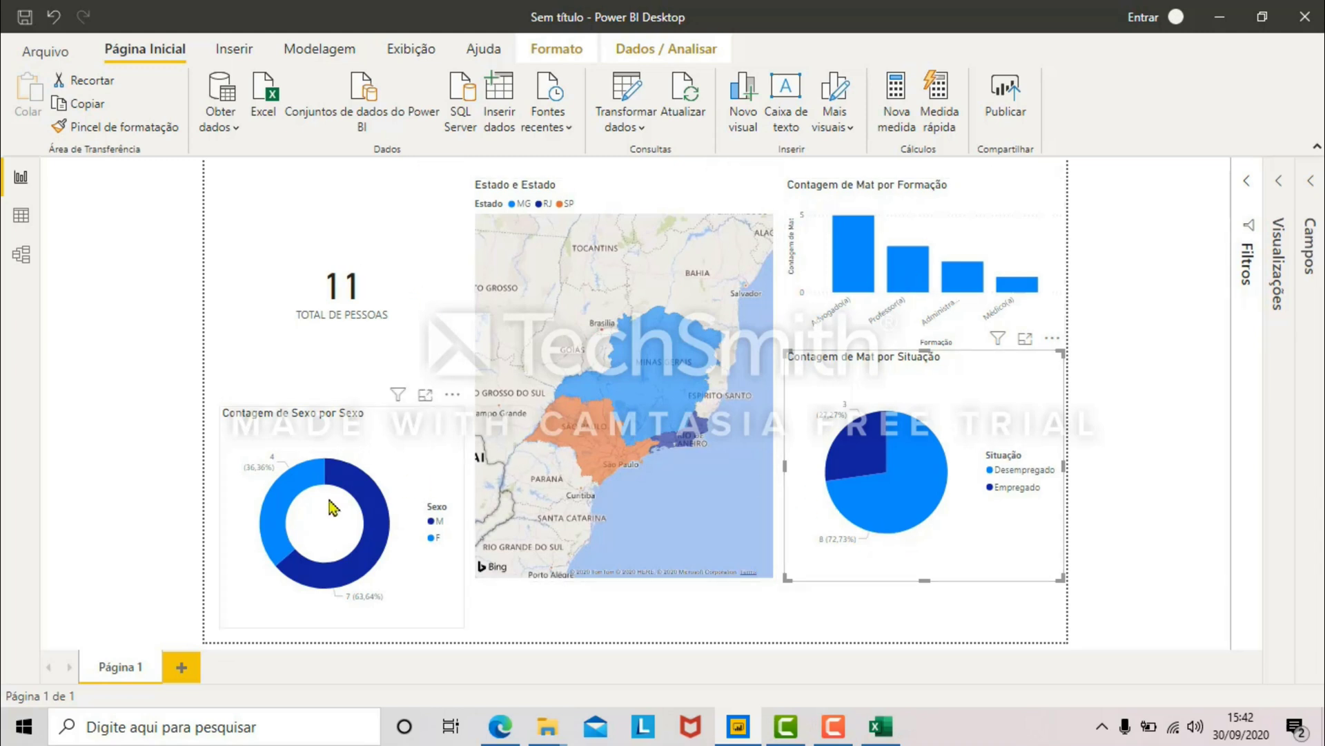
{"action": "mouse_move", "coordinate": [903, 541]}
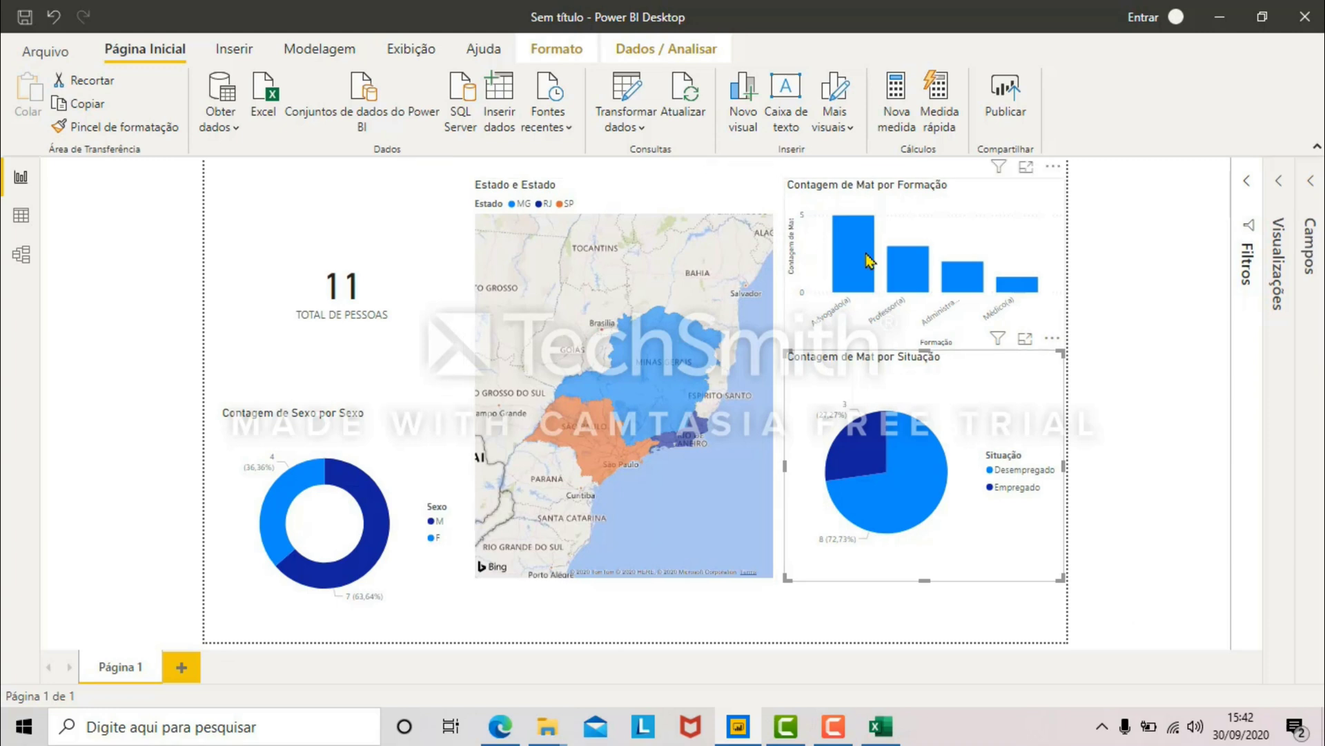
{"action": "mouse_move", "coordinate": [869, 261]}
Step: Move the map to the page's right edge and the donut chart to the top centre beside the card
{"action": "left_click", "coordinate": [344, 356]}
{"action": "left_click", "coordinate": [756, 584]}
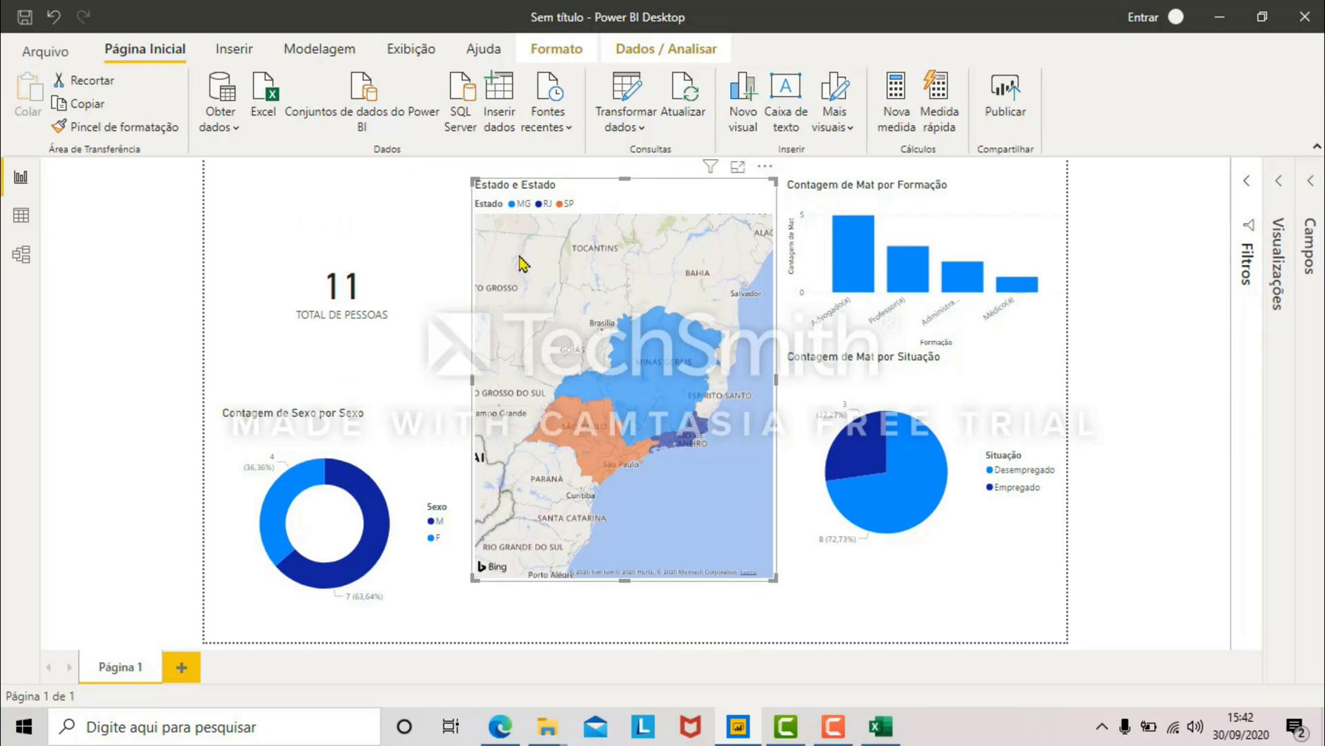
{"action": "left_click_drag", "start_coordinate": [519, 199], "coordinate": [809, 276]}
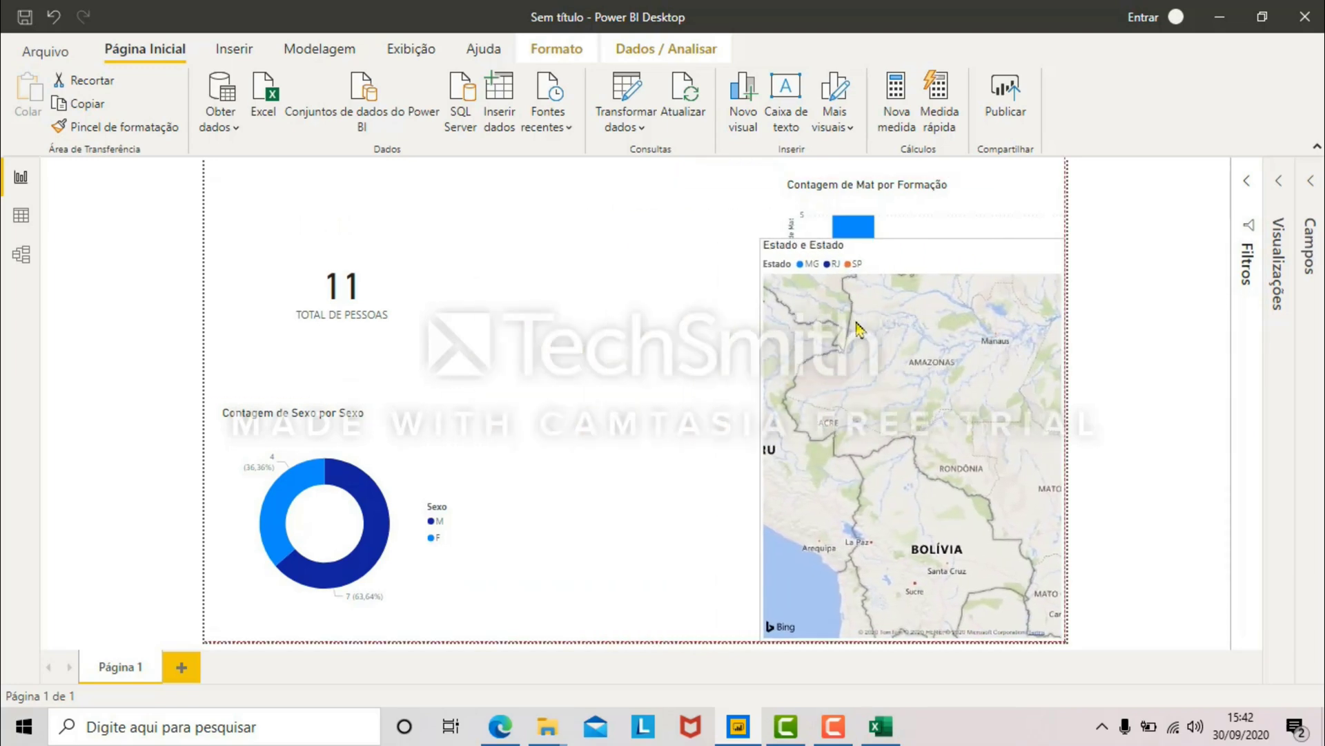
{"action": "left_click_drag", "start_coordinate": [423, 461], "coordinate": [607, 262]}
{"action": "mouse_move", "coordinate": [362, 299]}
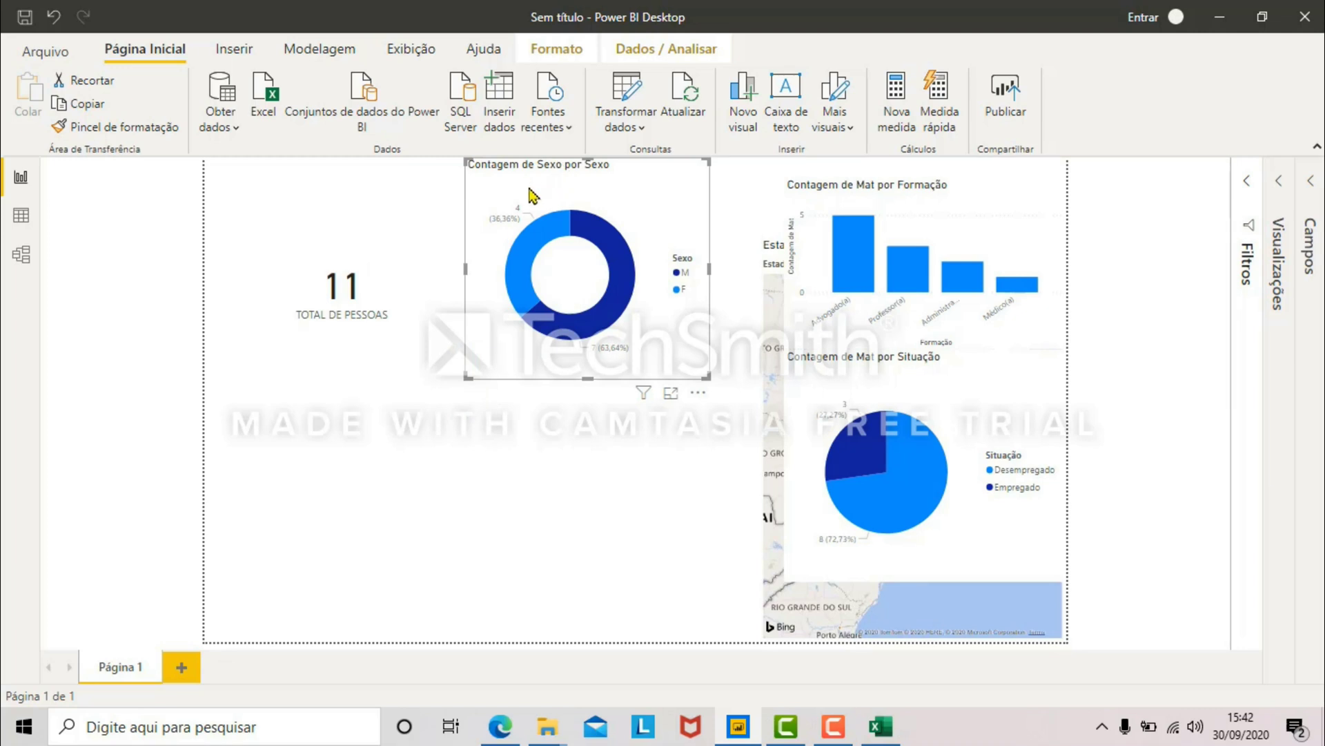
{"action": "mouse_move", "coordinate": [520, 214]}
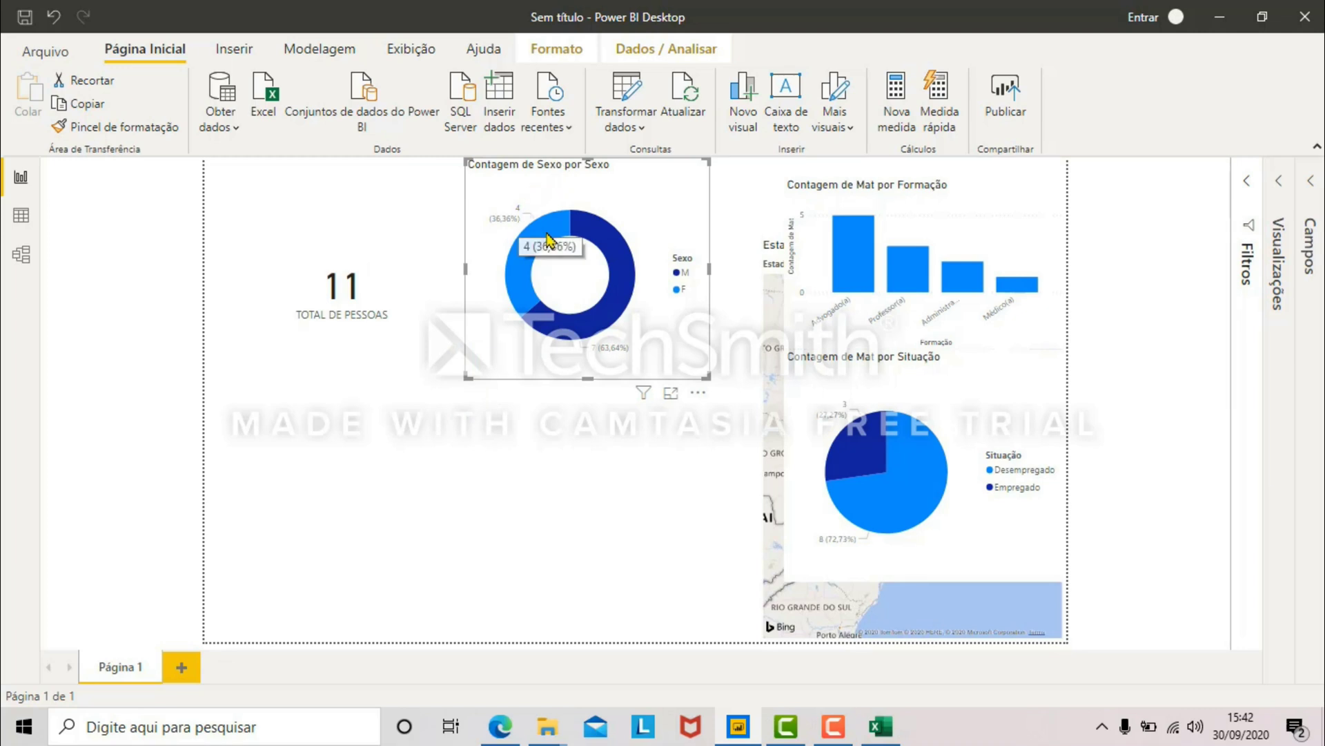
{"action": "mouse_move", "coordinate": [610, 309]}
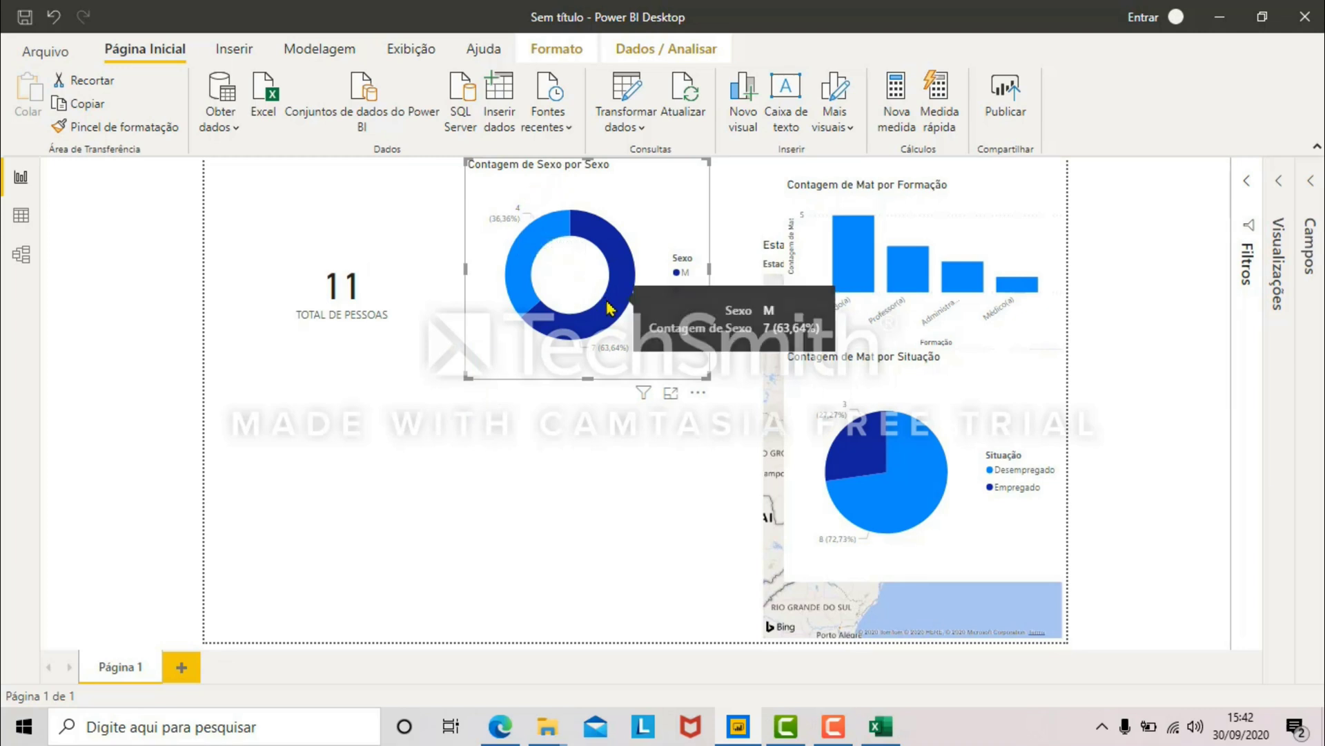
Step: Move the column and pie charts to the page's lower-left area and fit a shortened map into the upper-right corner
{"action": "left_click_drag", "start_coordinate": [832, 216], "coordinate": [332, 508]}
{"action": "left_click_drag", "start_coordinate": [802, 399], "coordinate": [292, 461]}
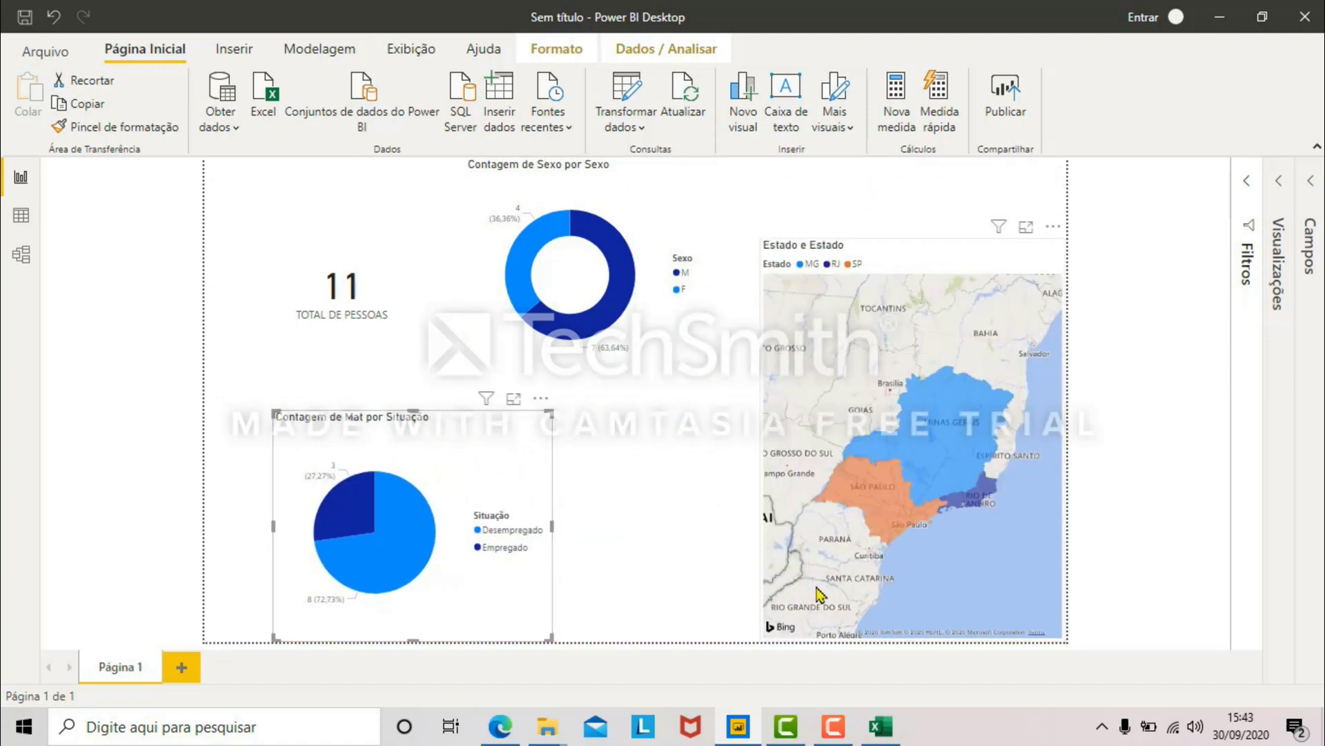
{"action": "left_click_drag", "start_coordinate": [849, 260], "coordinate": [816, 157]}
{"action": "left_click_drag", "start_coordinate": [1039, 563], "coordinate": [1046, 385]}
Step: Place the column chart at the page's lower left and the pie chart at its lower right, enlarging both charts
{"action": "left_click_drag", "start_coordinate": [479, 497], "coordinate": [852, 530]}
{"action": "left_click_drag", "start_coordinate": [464, 545], "coordinate": [417, 506]}
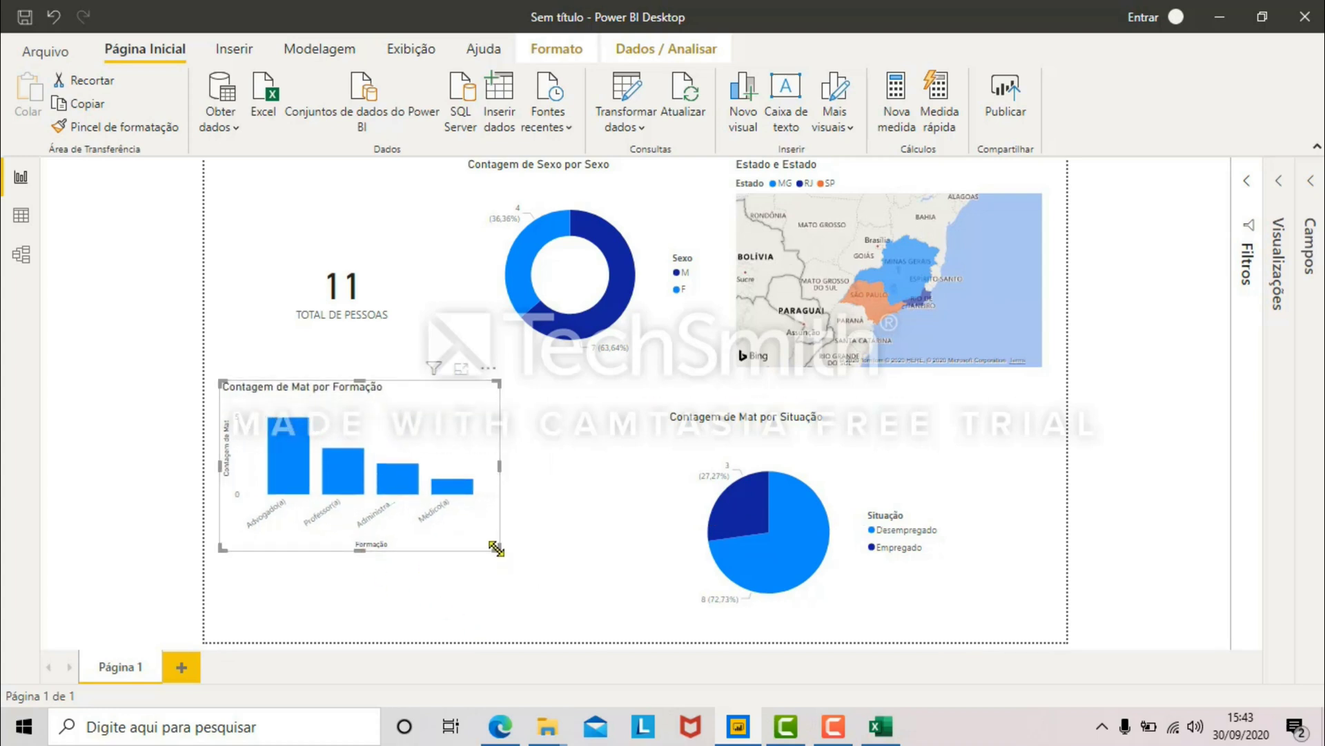
{"action": "left_click_drag", "start_coordinate": [494, 549], "coordinate": [618, 593]}
{"action": "left_click_drag", "start_coordinate": [835, 456], "coordinate": [843, 434]}
{"action": "left_click_drag", "start_coordinate": [953, 613], "coordinate": [1042, 594]}
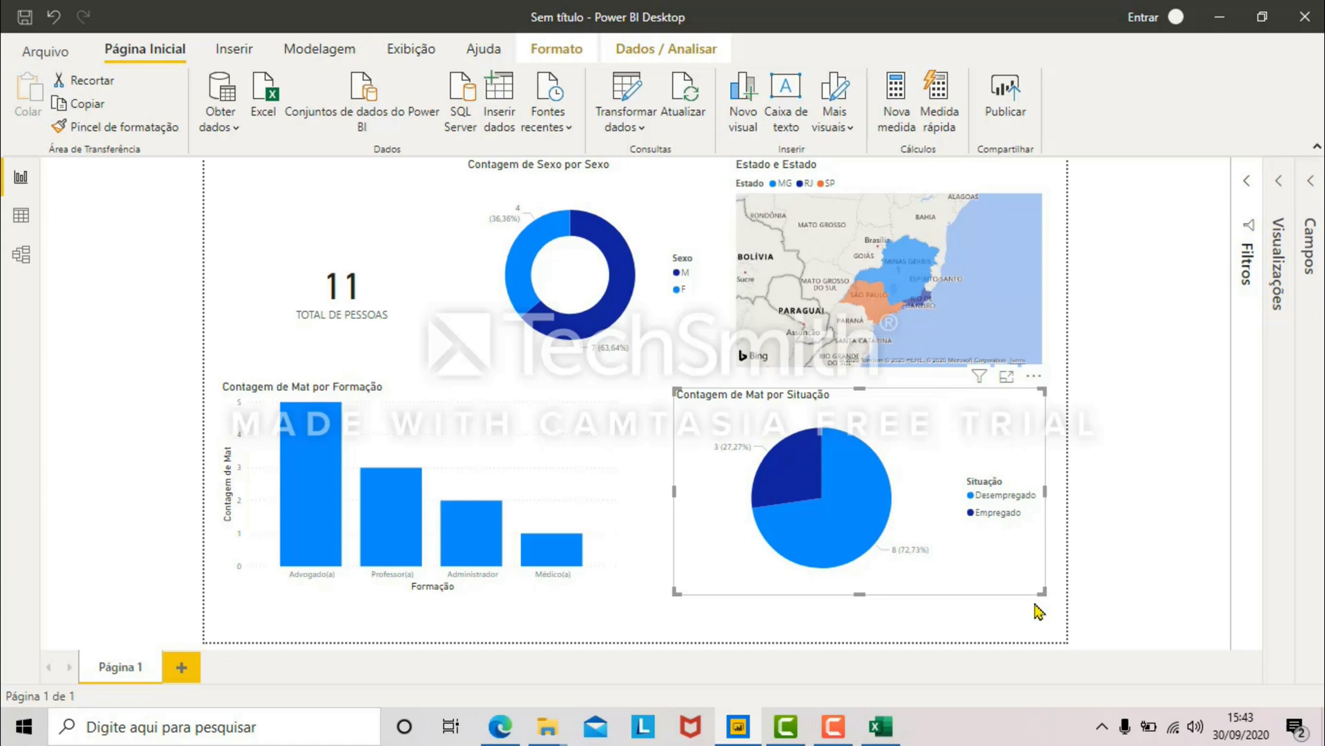
Step: Cross-filter the visuals by Minas Gerais and São Paulo on the map, inspect the column chart's highlighted counts, and clear the selection
{"action": "left_click", "coordinate": [920, 277]}
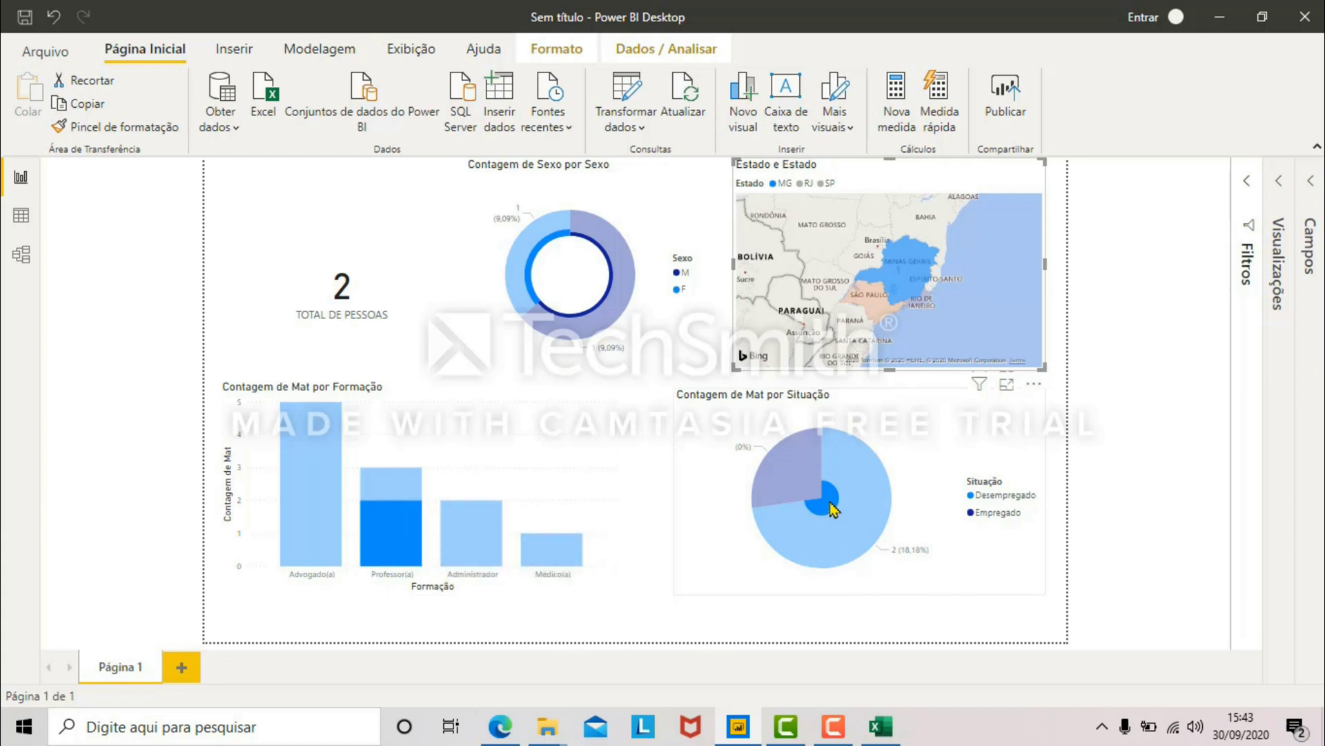
{"action": "left_click", "coordinate": [859, 311]}
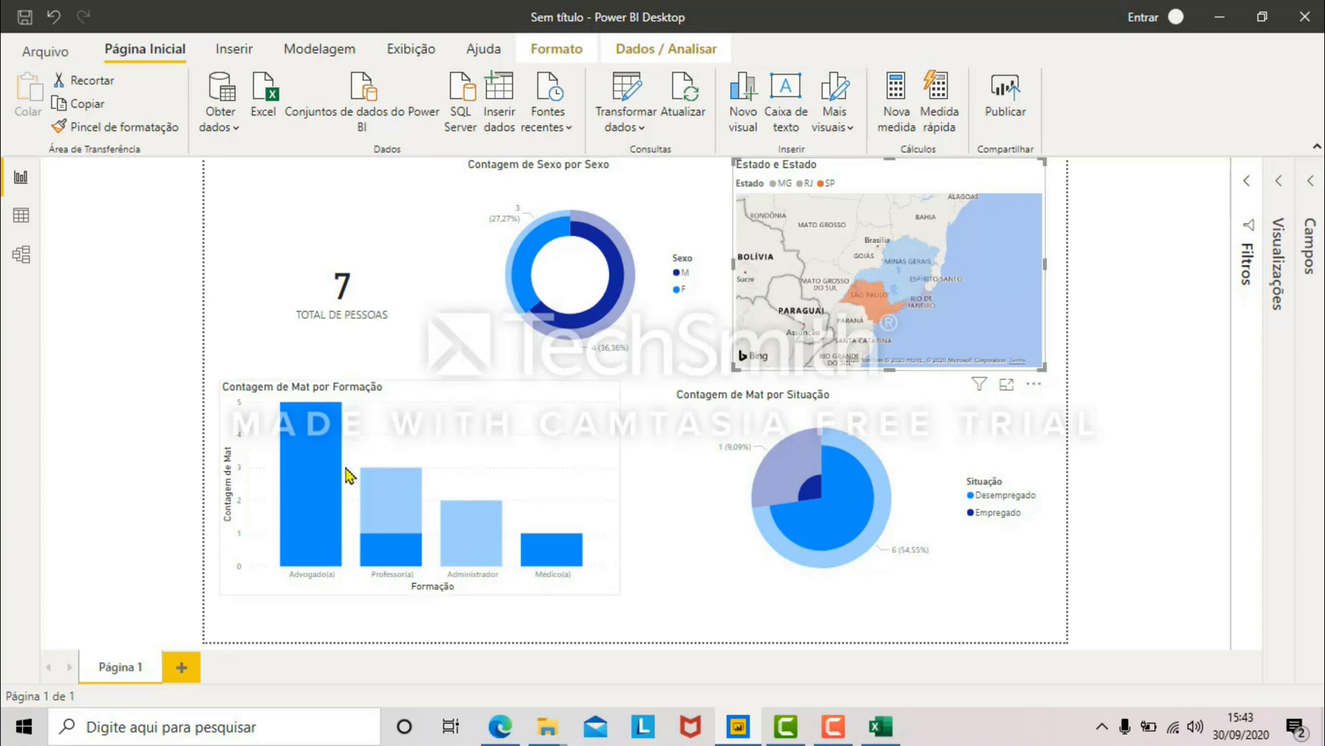
{"action": "mouse_move", "coordinate": [372, 537]}
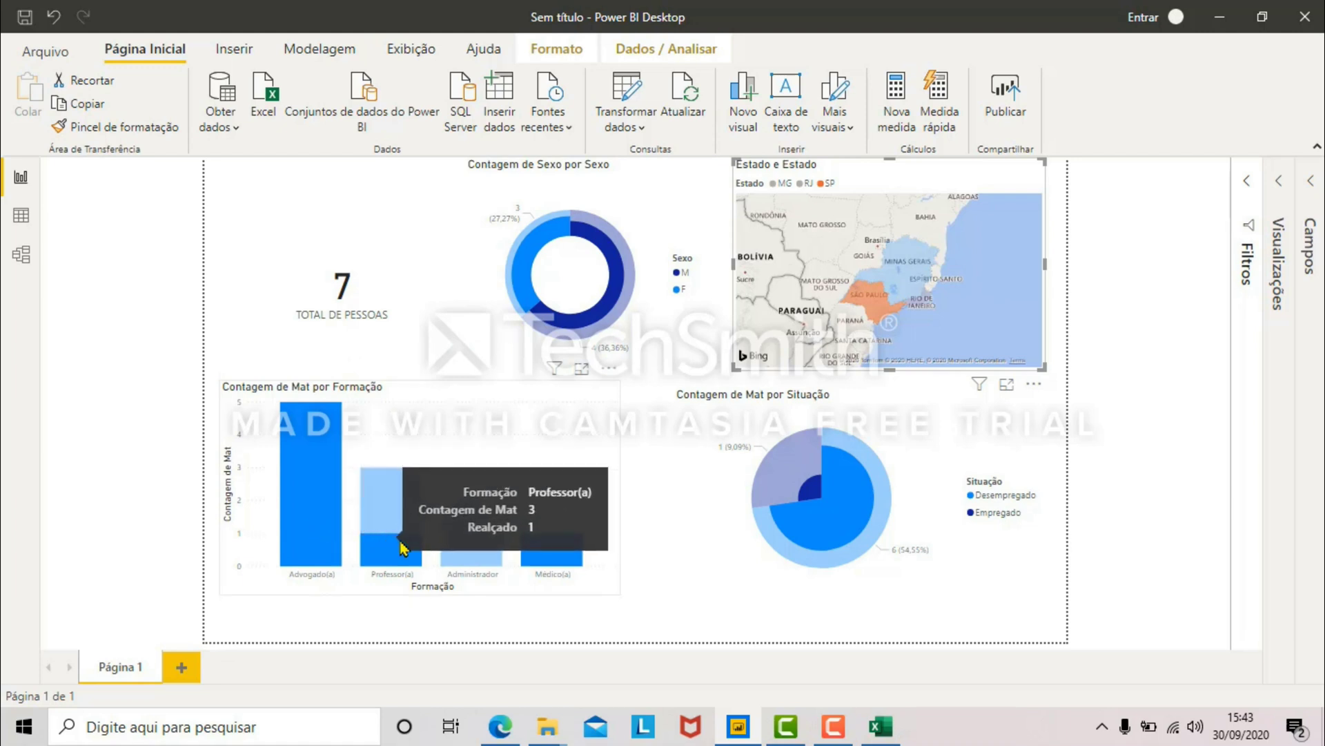
{"action": "mouse_move", "coordinate": [497, 540]}
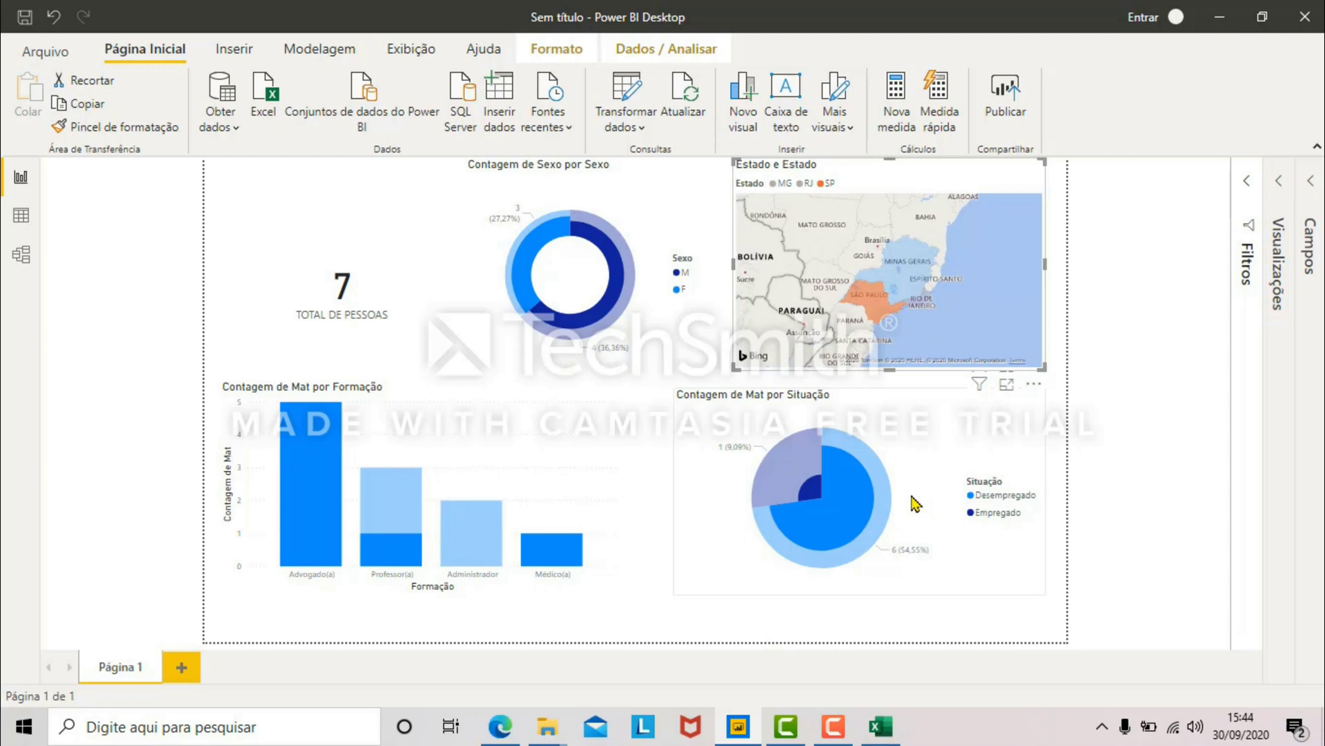
{"action": "left_click", "coordinate": [879, 315]}
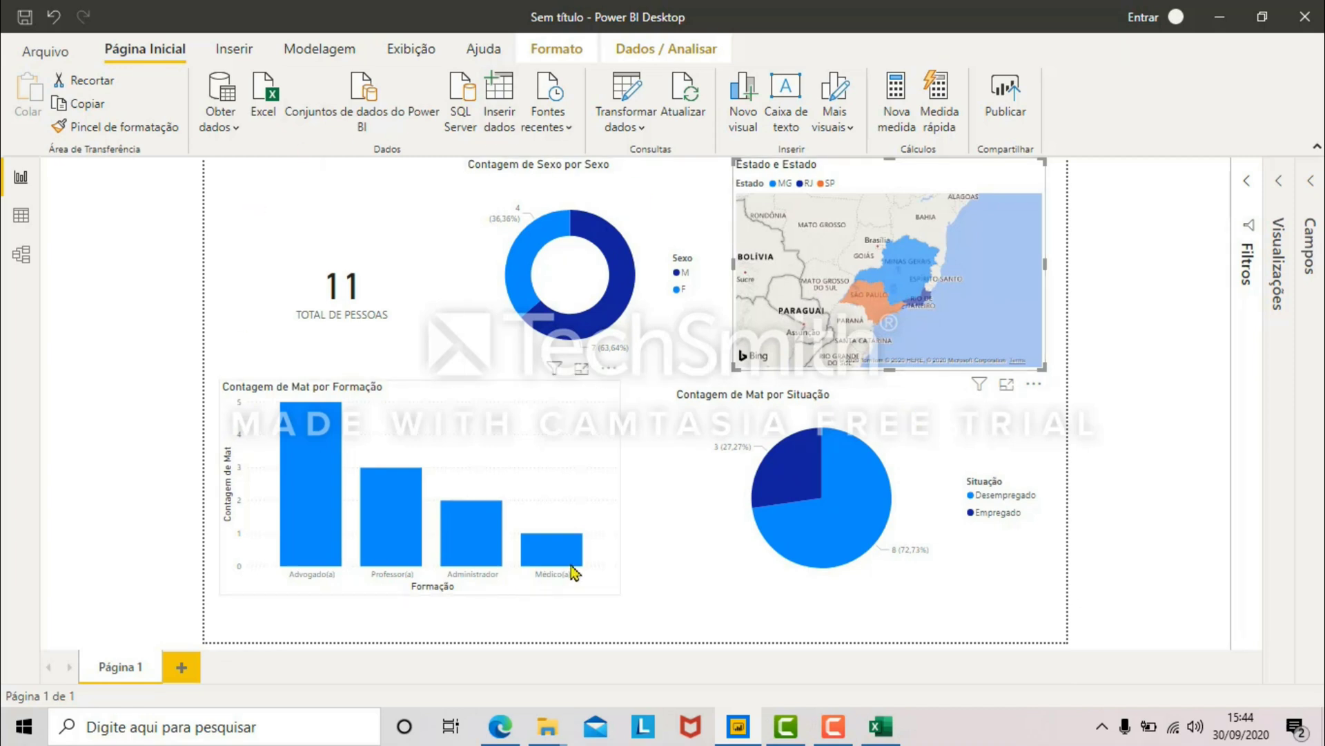
Step: Change the donut chart's title text to "DIVISÃO POR SEXO"
{"action": "left_click", "coordinate": [1278, 206]}
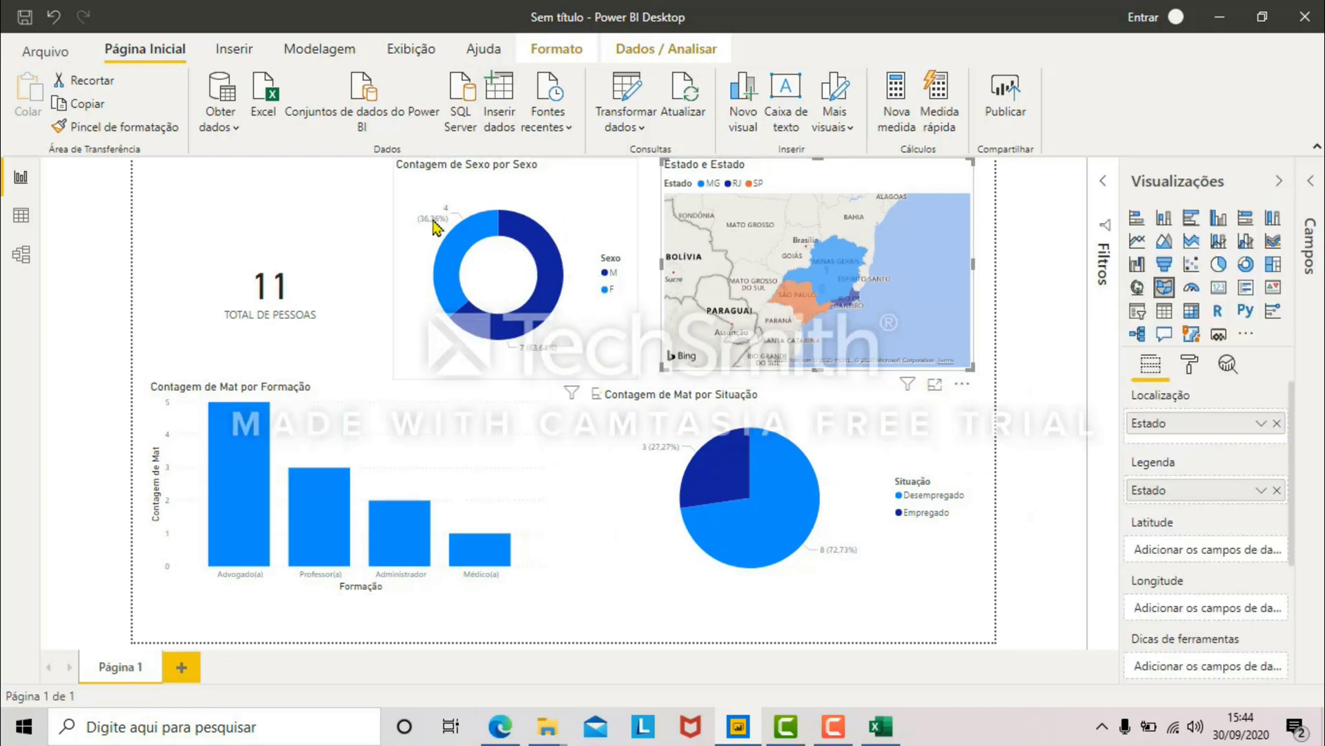
{"action": "left_click", "coordinate": [458, 202]}
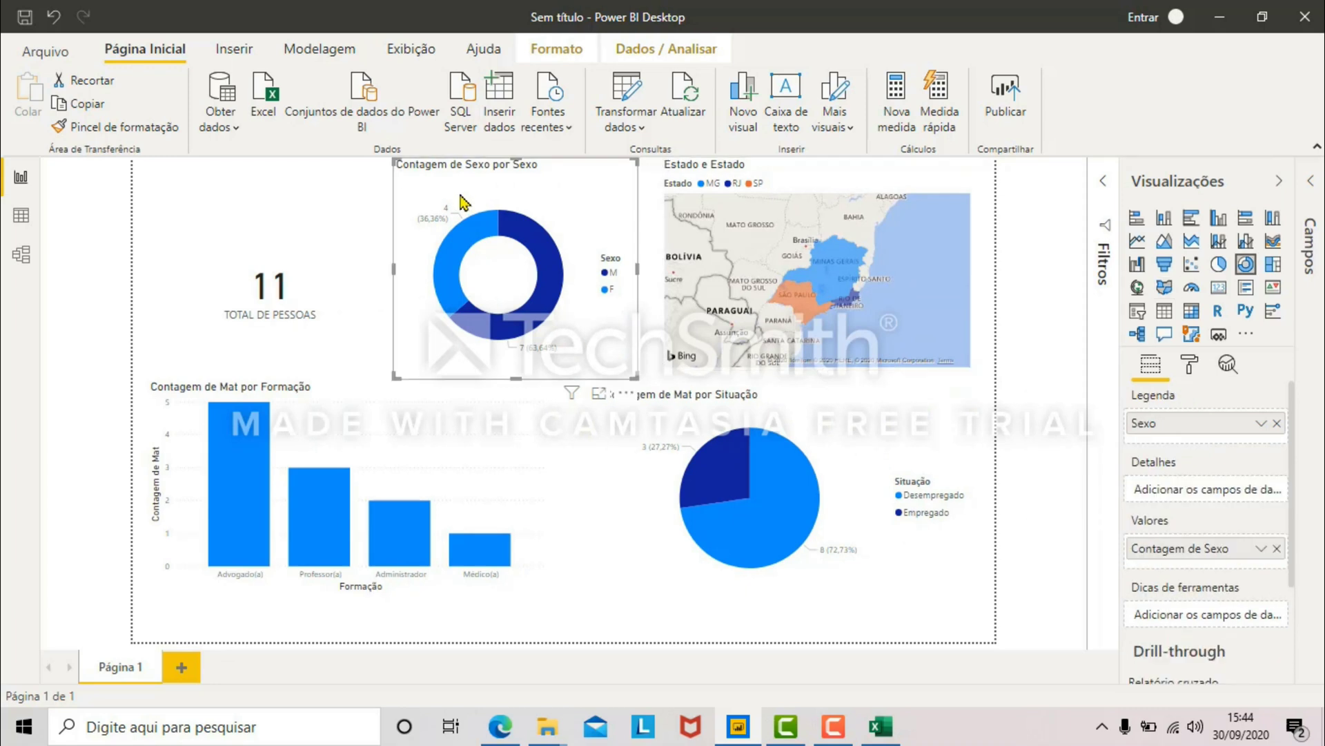
{"action": "left_click", "coordinate": [1190, 367]}
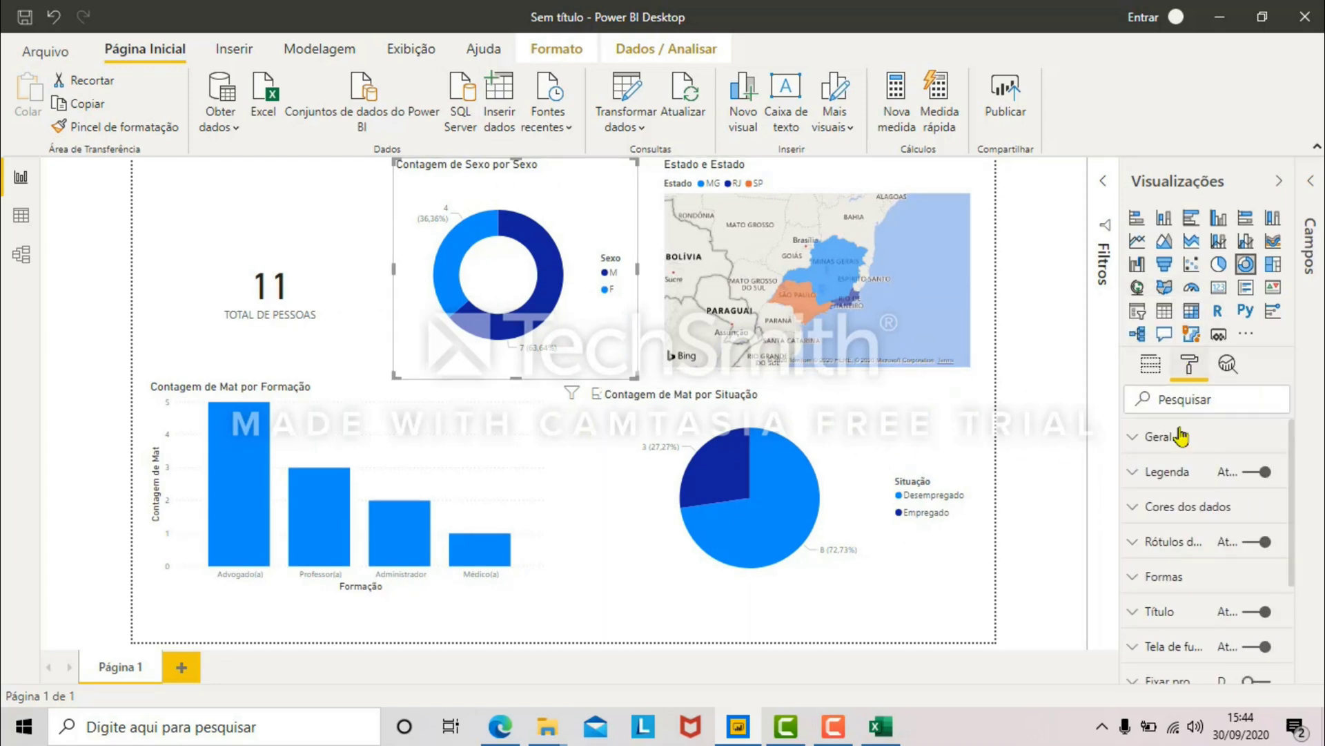
{"action": "left_click", "coordinate": [1149, 622]}
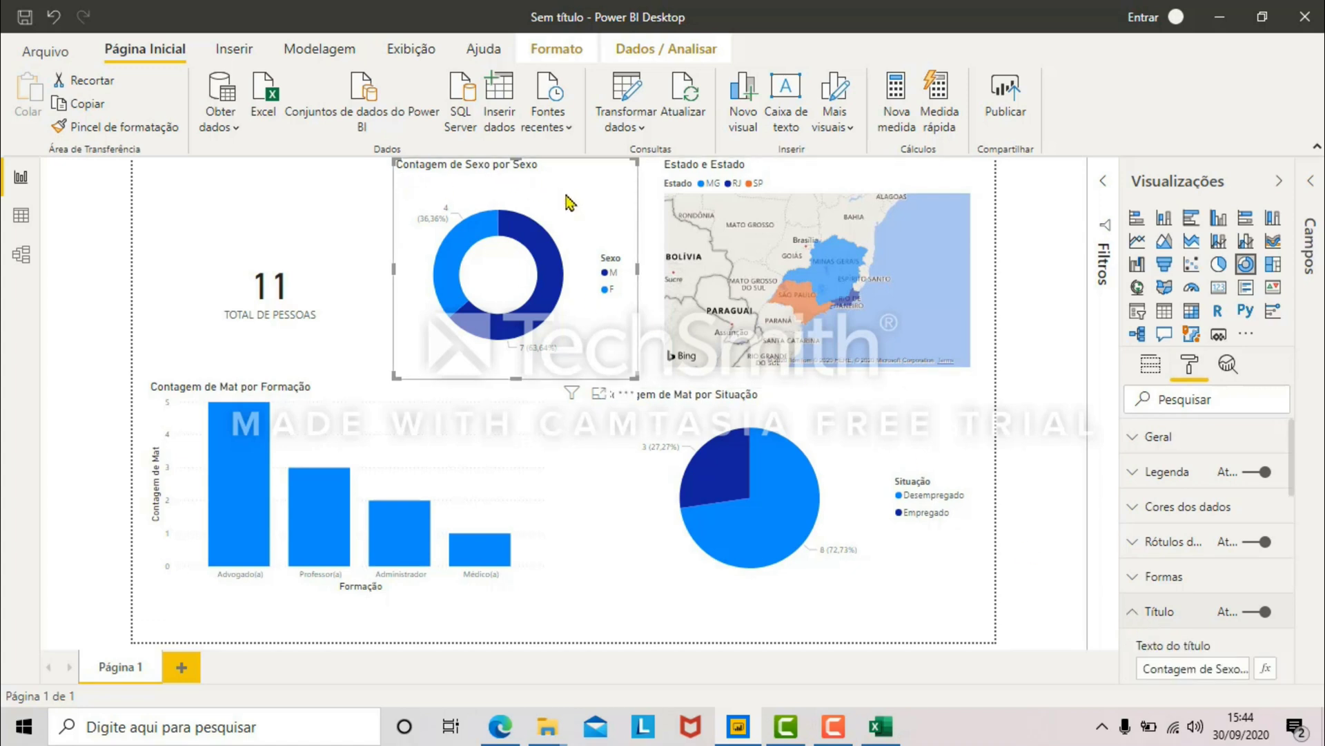
{"action": "scroll", "coordinate": [1198, 664], "scroll_direction": "down", "scroll_amount": 2}
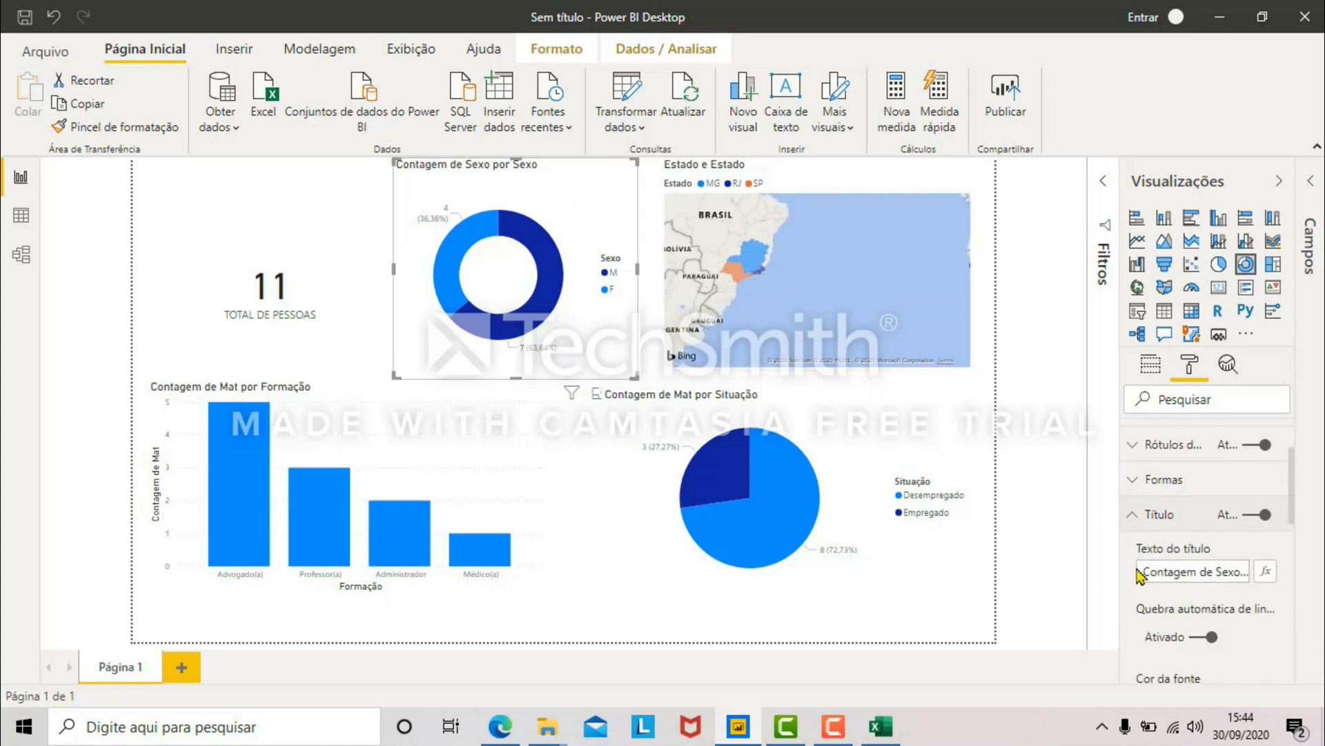
{"action": "left_click_drag", "start_coordinate": [1142, 570], "coordinate": [1319, 569]}
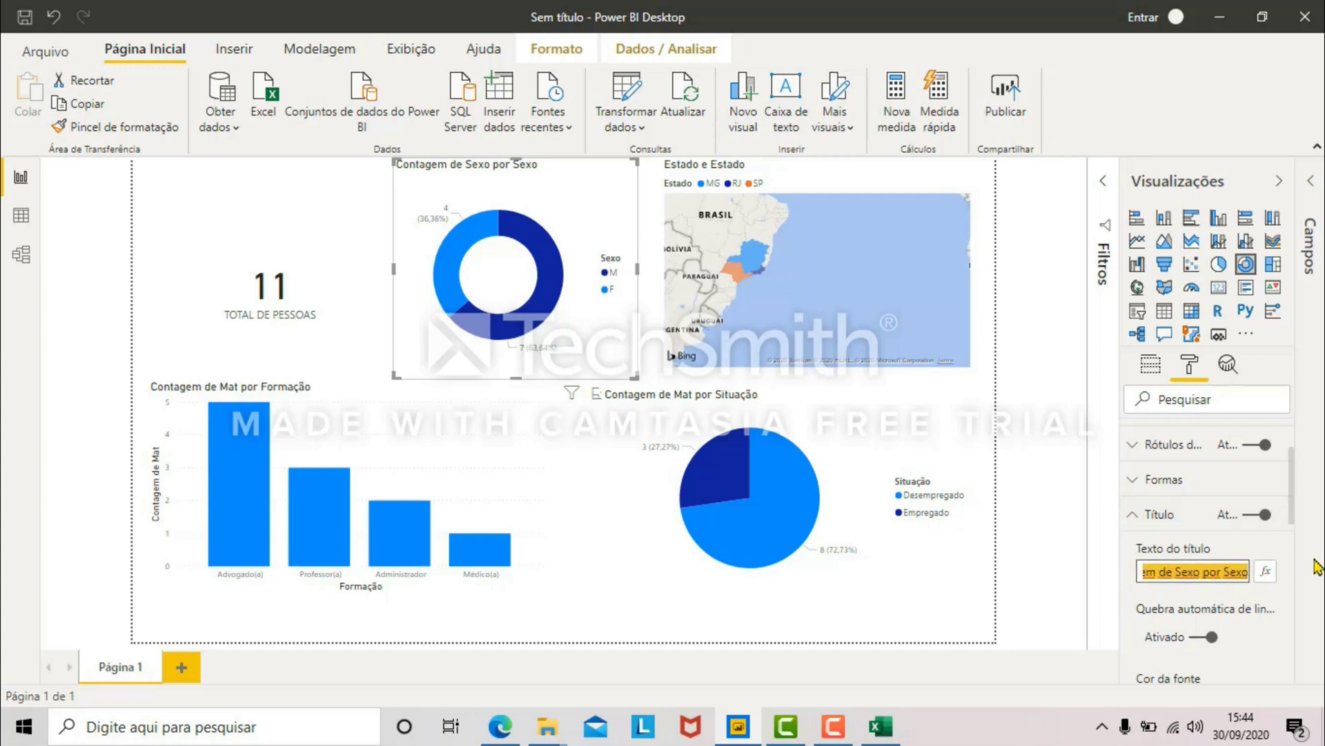
{"action": "key", "text": "BackSpace"}
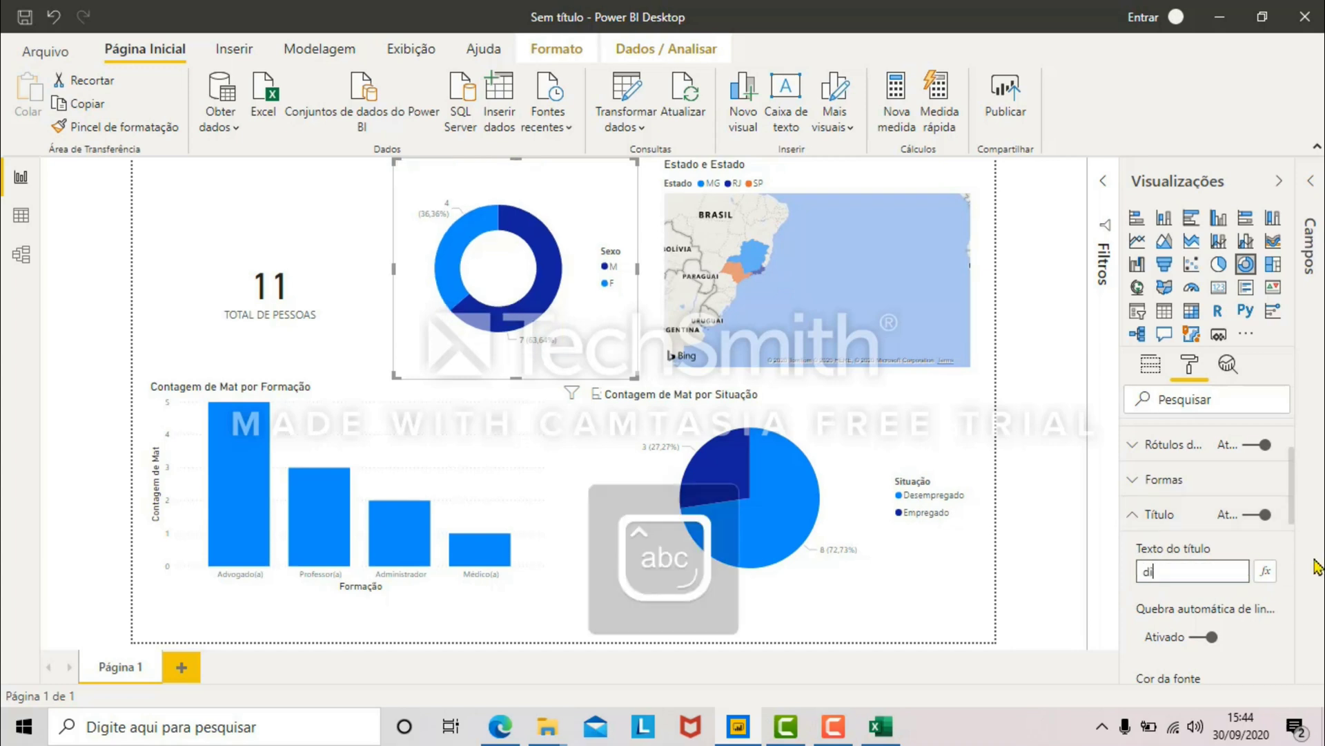
{"action": "key", "text": "BackSpace"}
{"action": "key", "text": "BackSpace"}
{"action": "key", "text": "BackSpace"}
{"action": "key", "text": "Caps_Lock"}
{"action": "type", "text": "DIVISÃO POR SEXO"}
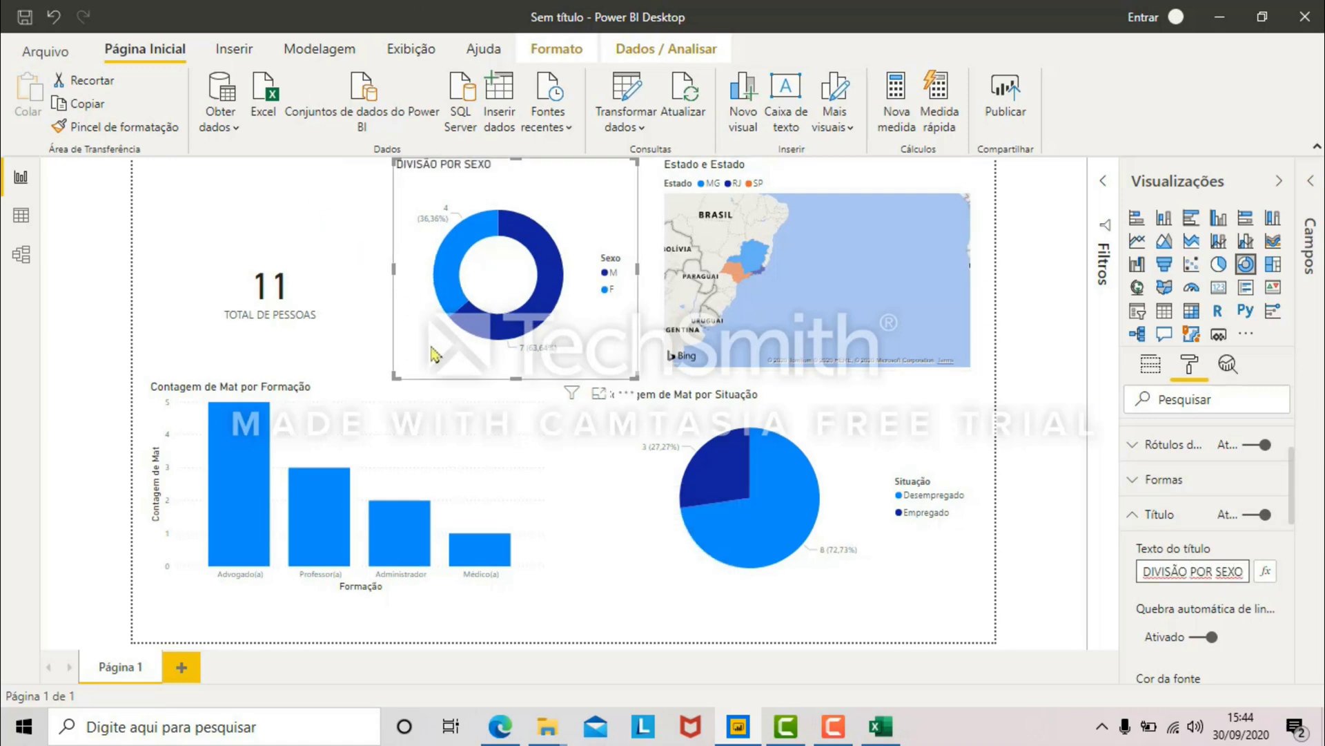
Step: Set the donut chart title's font colour to white and its background colour to dark blue
{"action": "scroll", "coordinate": [1142, 550], "scroll_direction": "down", "scroll_amount": 3}
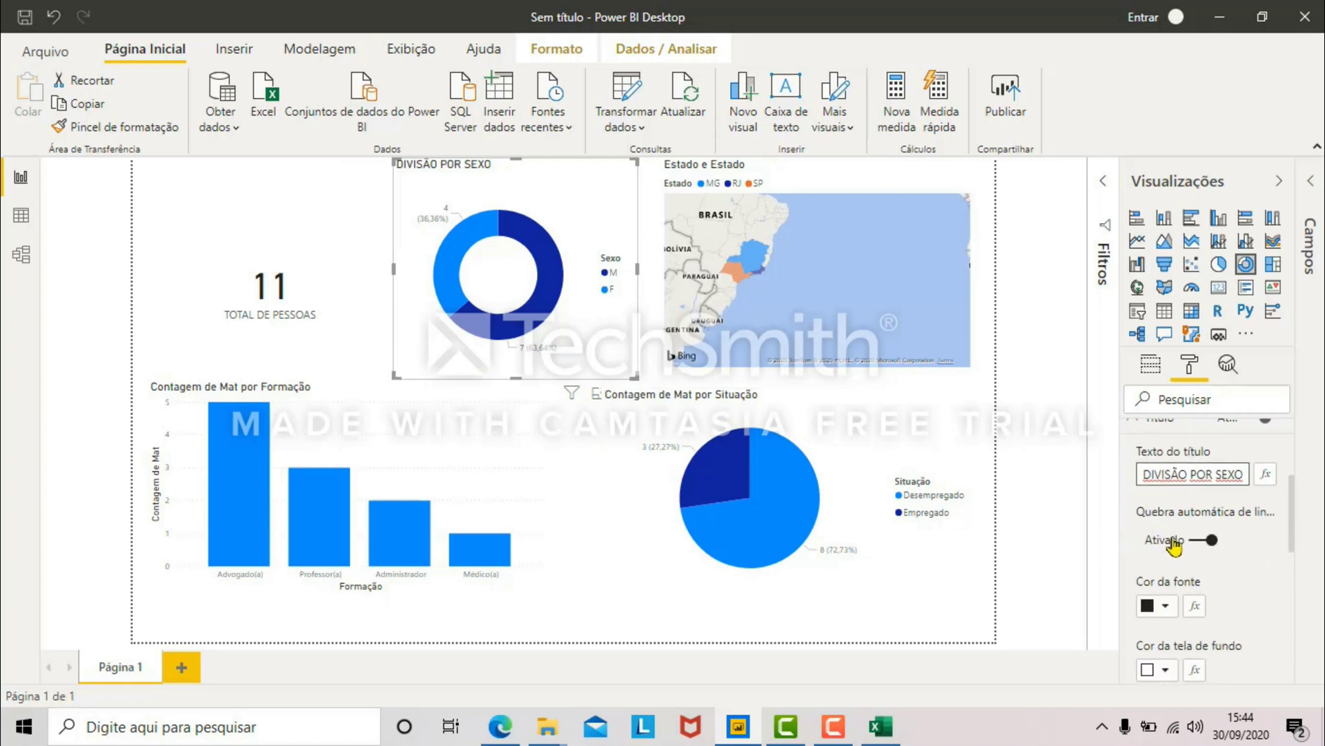
{"action": "scroll", "coordinate": [1171, 548], "scroll_direction": "down", "scroll_amount": 3}
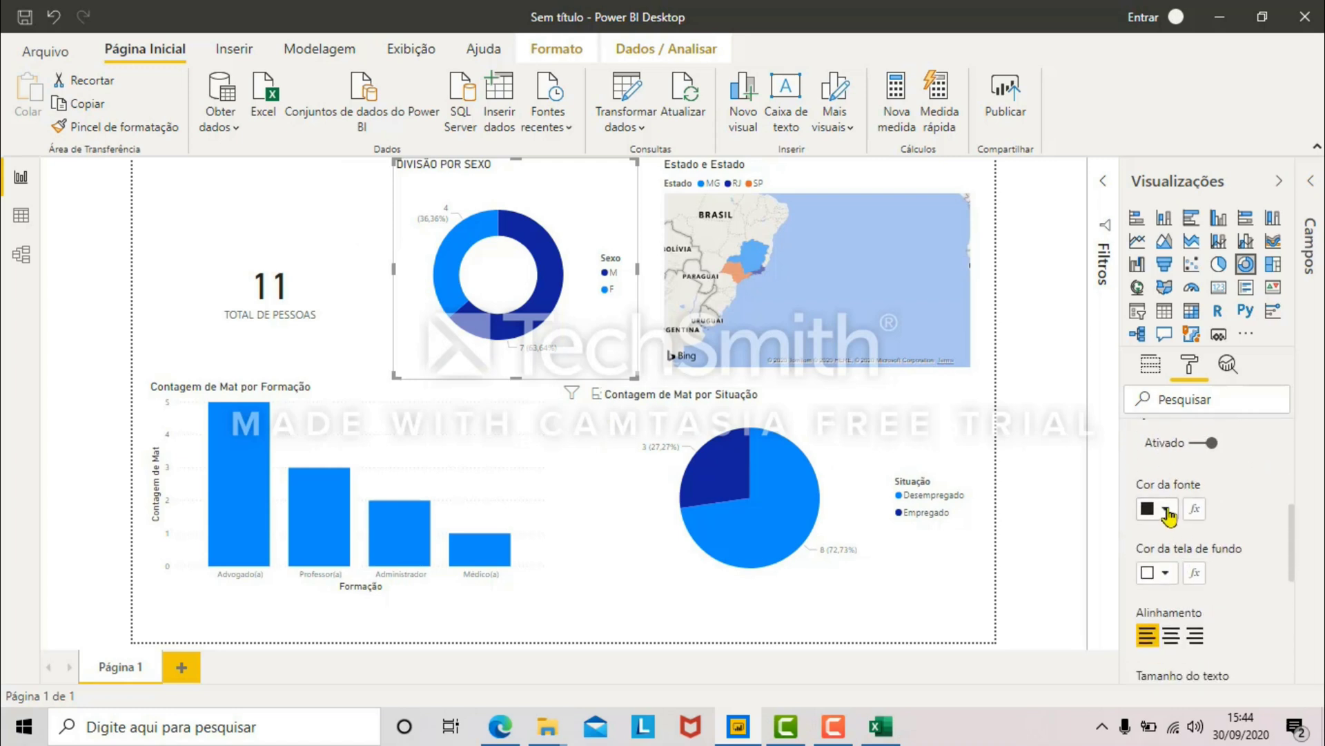
{"action": "scroll", "coordinate": [1168, 517], "scroll_direction": "up", "scroll_amount": 3}
{"action": "scroll", "coordinate": [1168, 566], "scroll_direction": "down", "scroll_amount": 3}
{"action": "left_click", "coordinate": [1165, 510]}
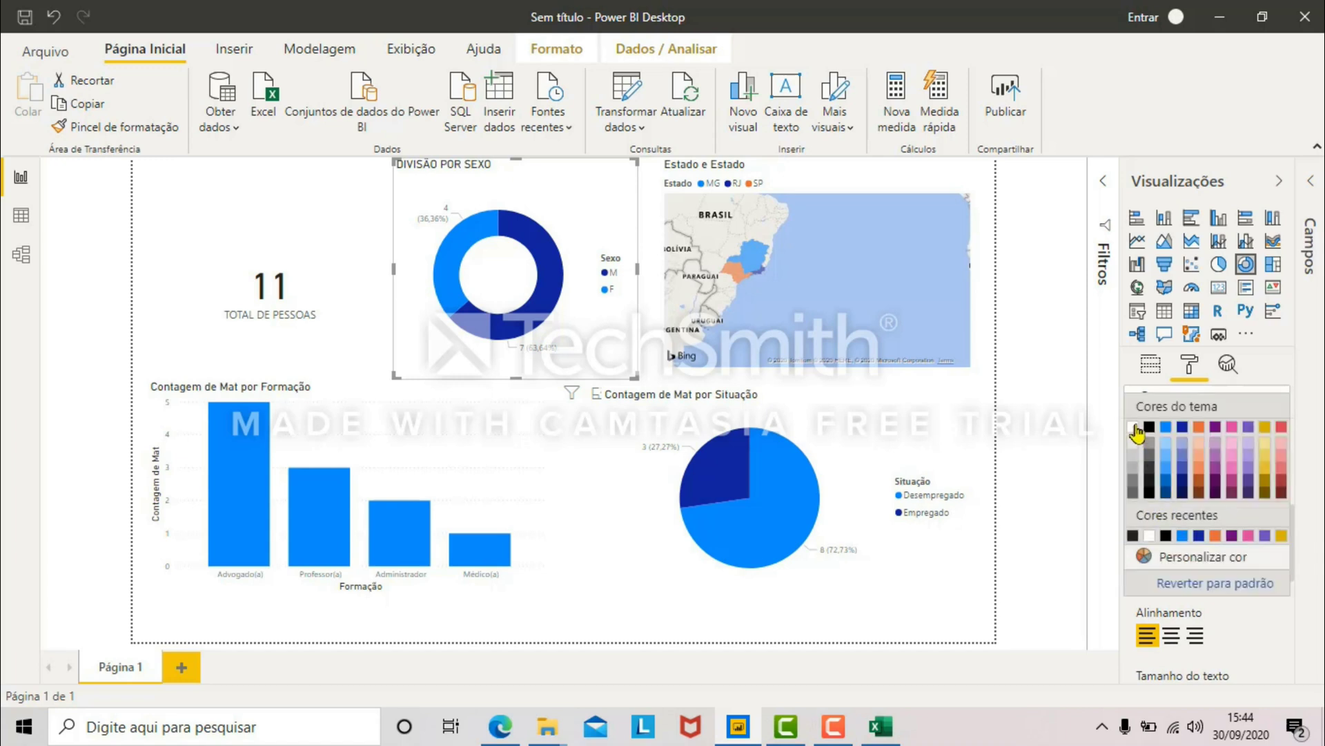
{"action": "left_click", "coordinate": [1134, 428]}
{"action": "left_click", "coordinate": [1165, 574]}
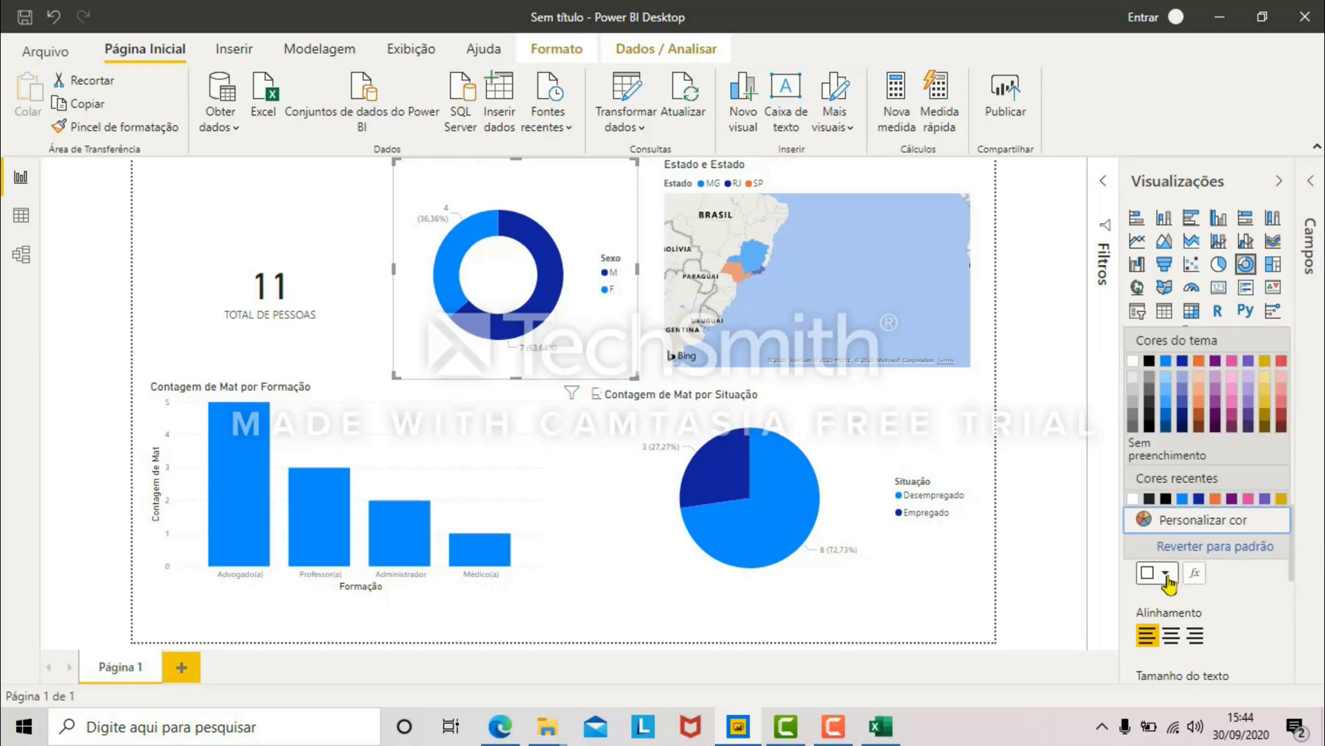
{"action": "left_click", "coordinate": [1199, 500]}
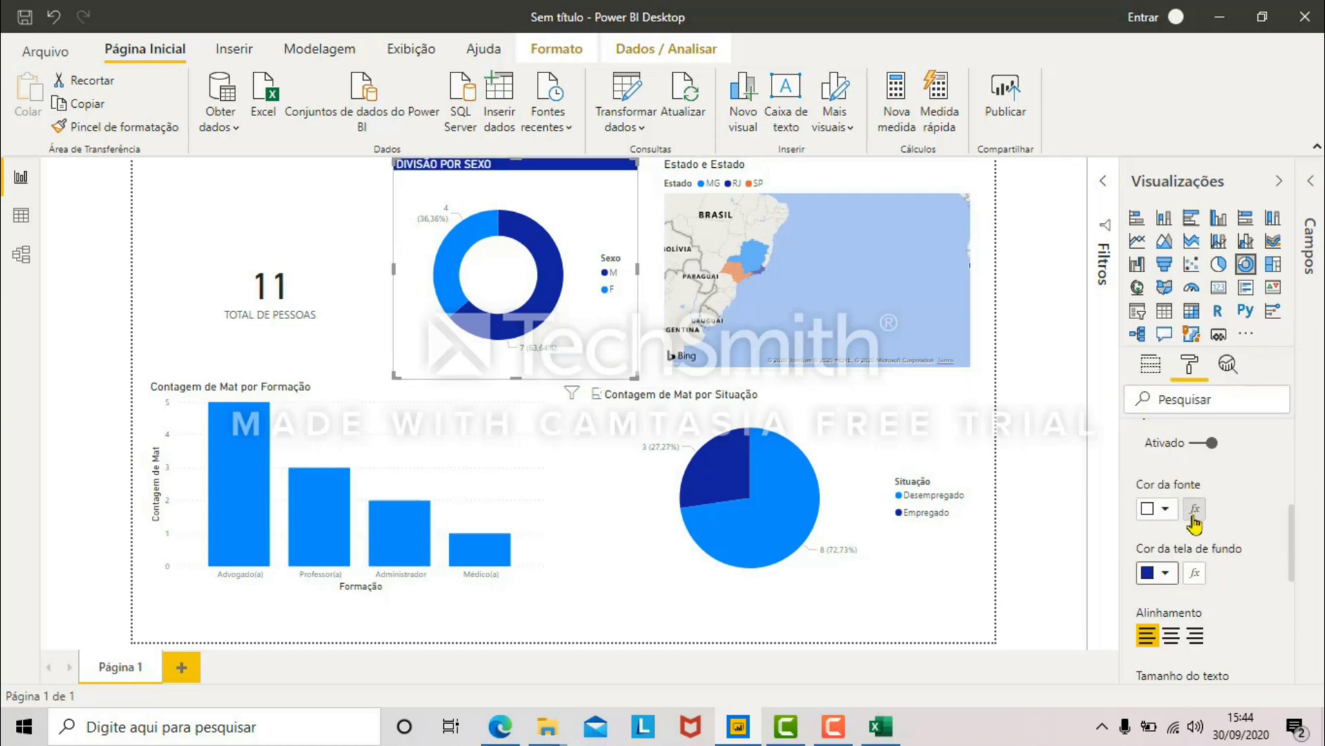
Step: Centre the title of the donut chart
{"action": "scroll", "coordinate": [1198, 524], "scroll_direction": "down", "scroll_amount": 2}
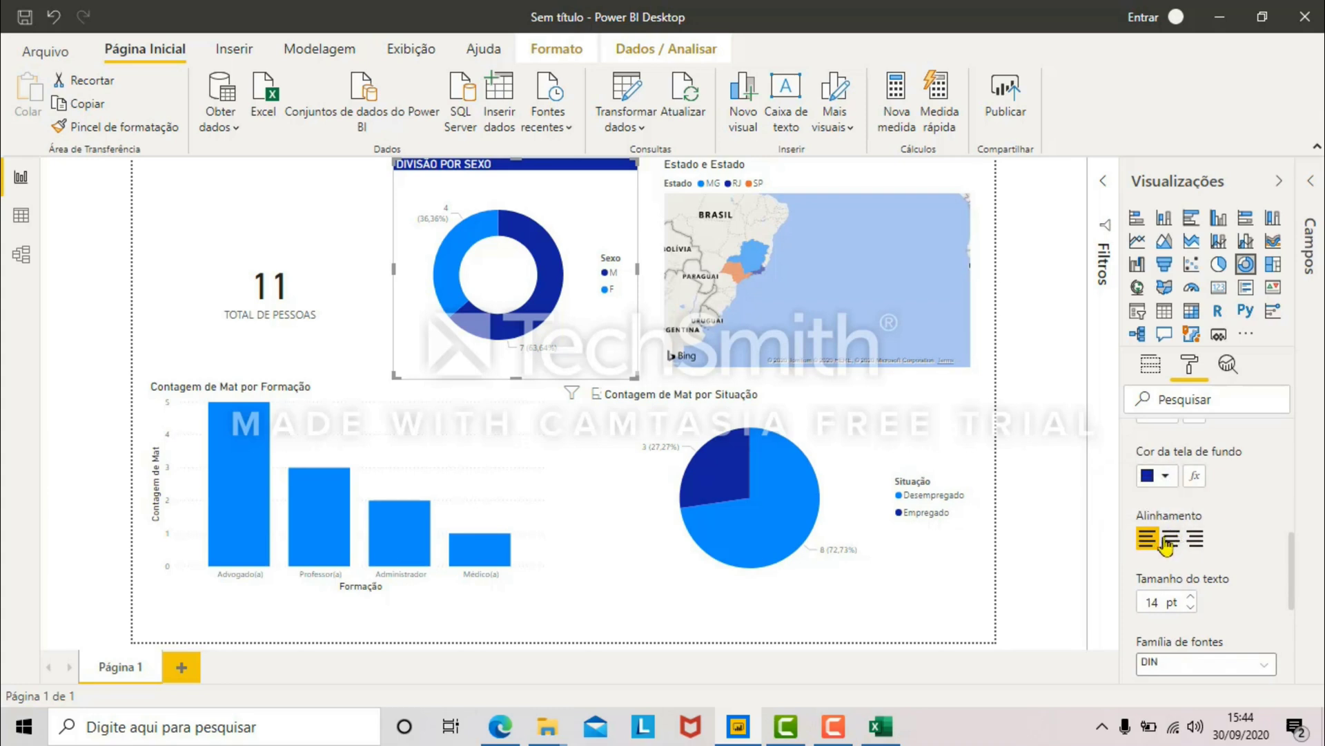
{"action": "left_click", "coordinate": [1168, 542]}
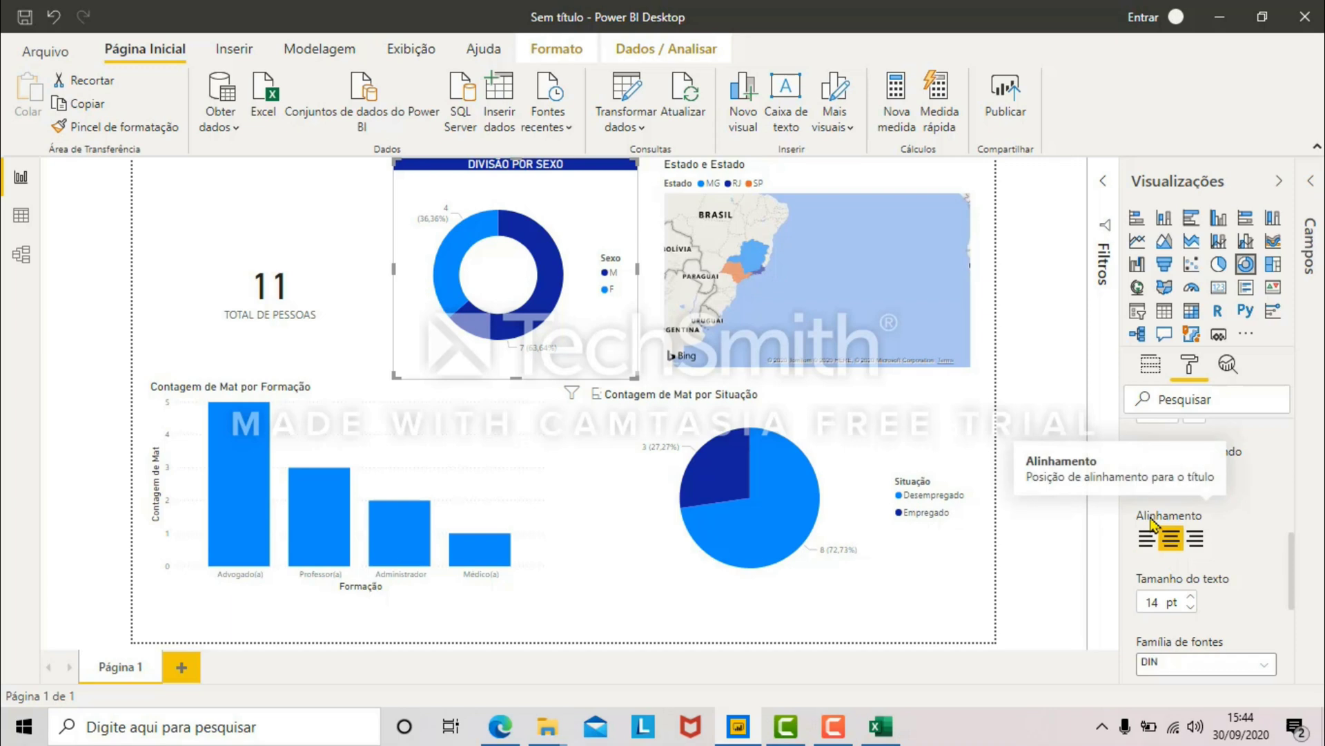
{"action": "left_click", "coordinate": [635, 583]}
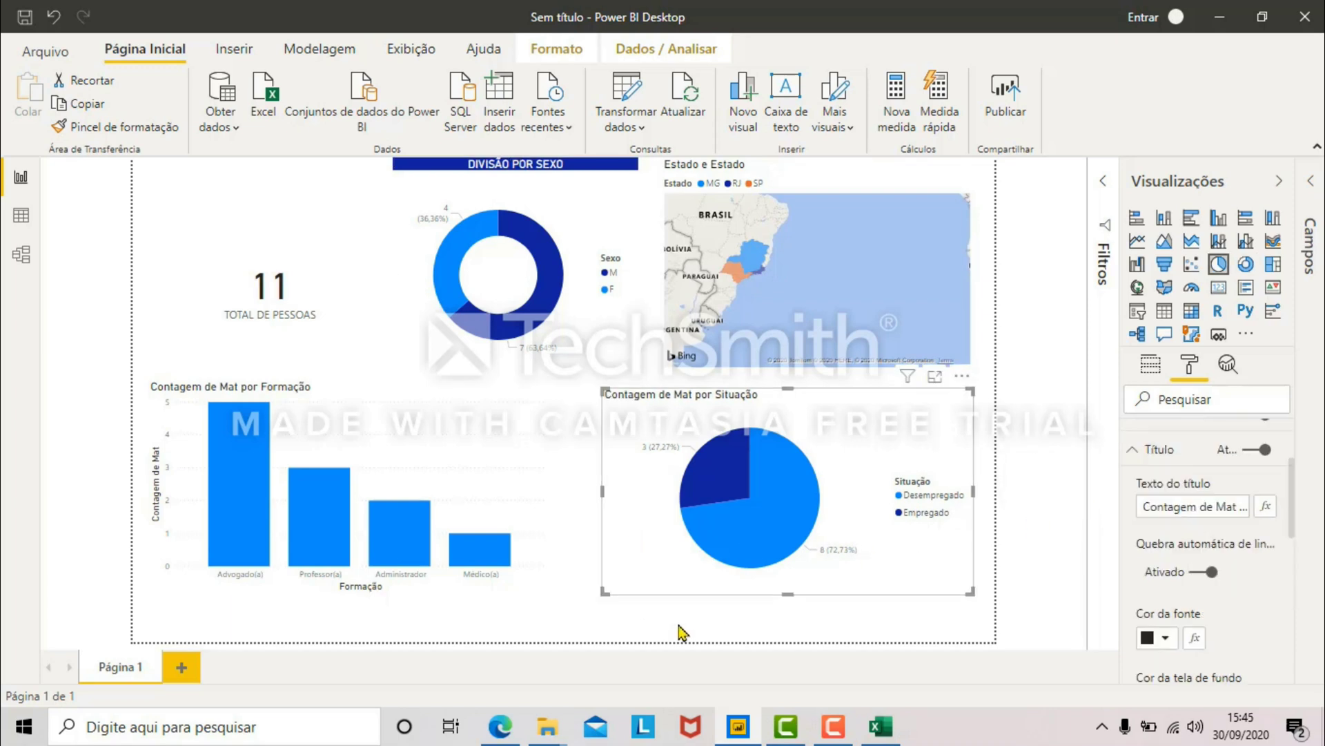
Step: Copy the donut chart's title formatting to the map, the column chart and the pie chart with the format painter
{"action": "left_click", "coordinate": [517, 200]}
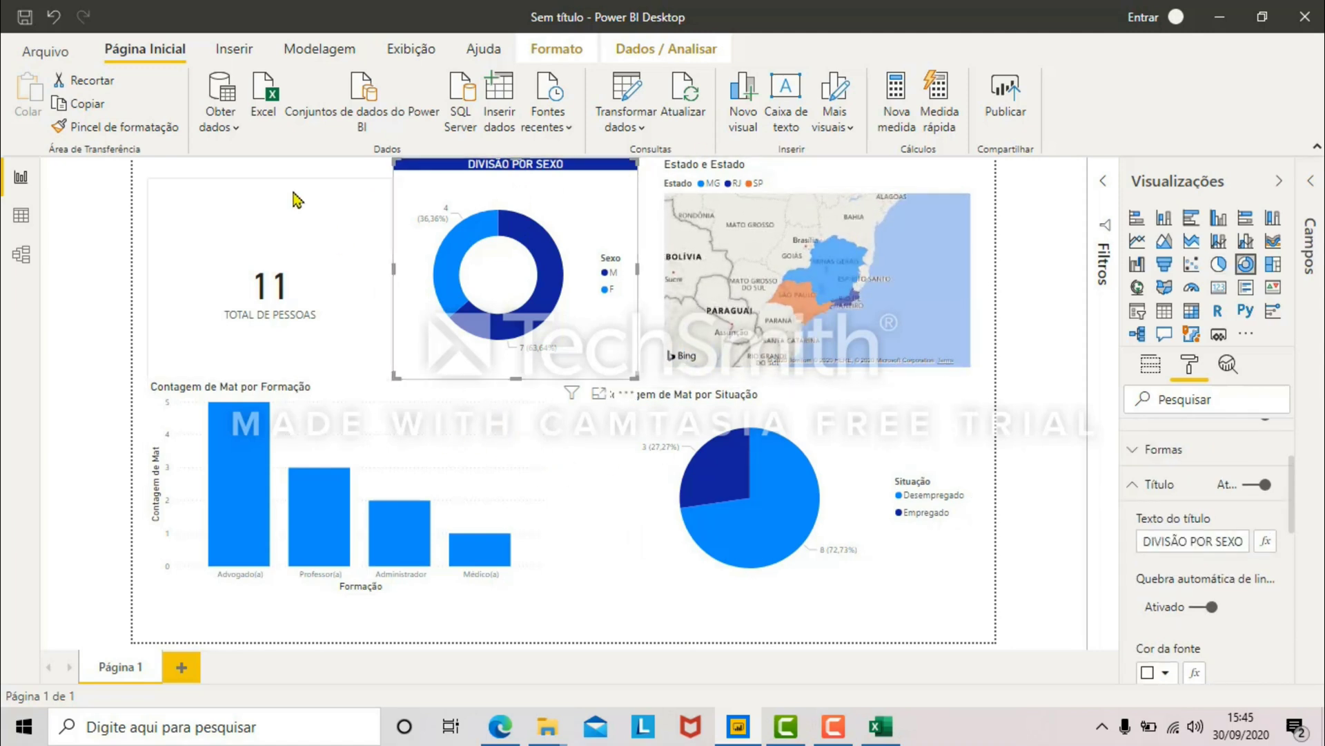
{"action": "left_click", "coordinate": [151, 131]}
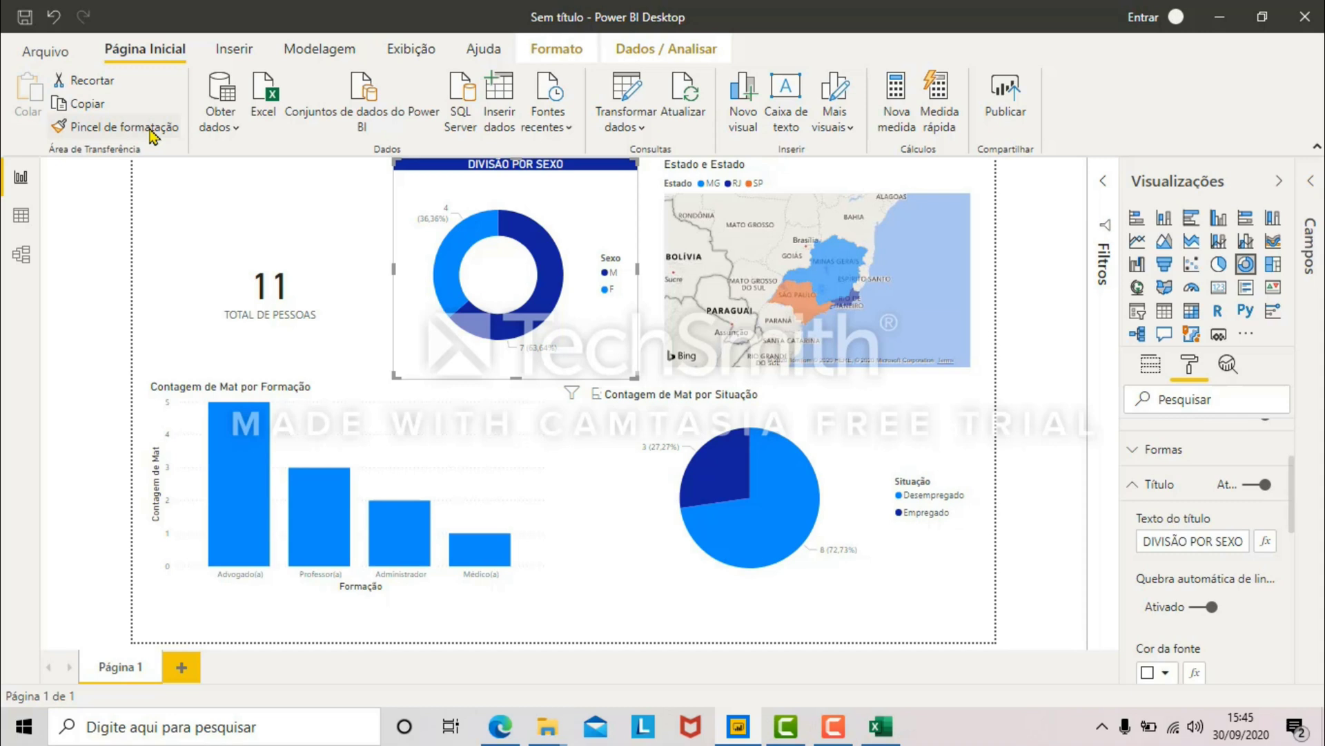
{"action": "left_click", "coordinate": [780, 183]}
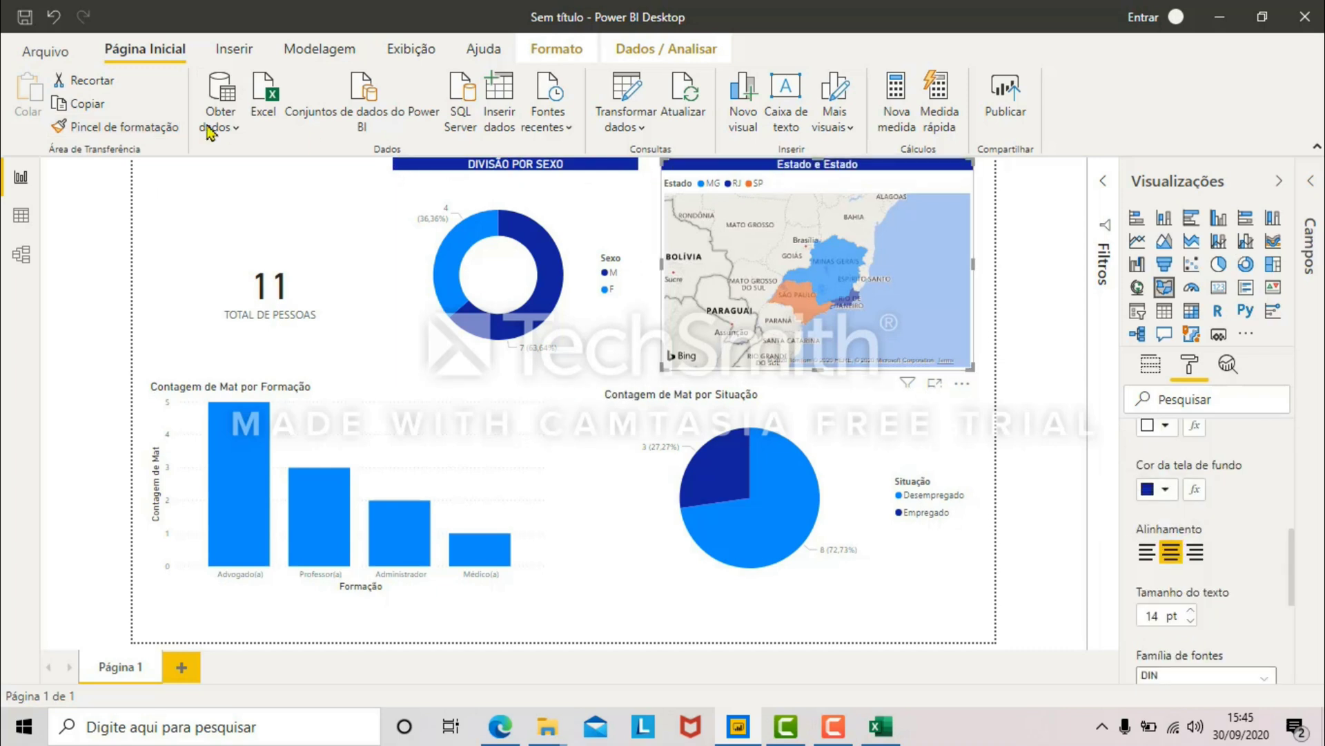
{"action": "left_click", "coordinate": [167, 128]}
{"action": "left_click", "coordinate": [423, 438]}
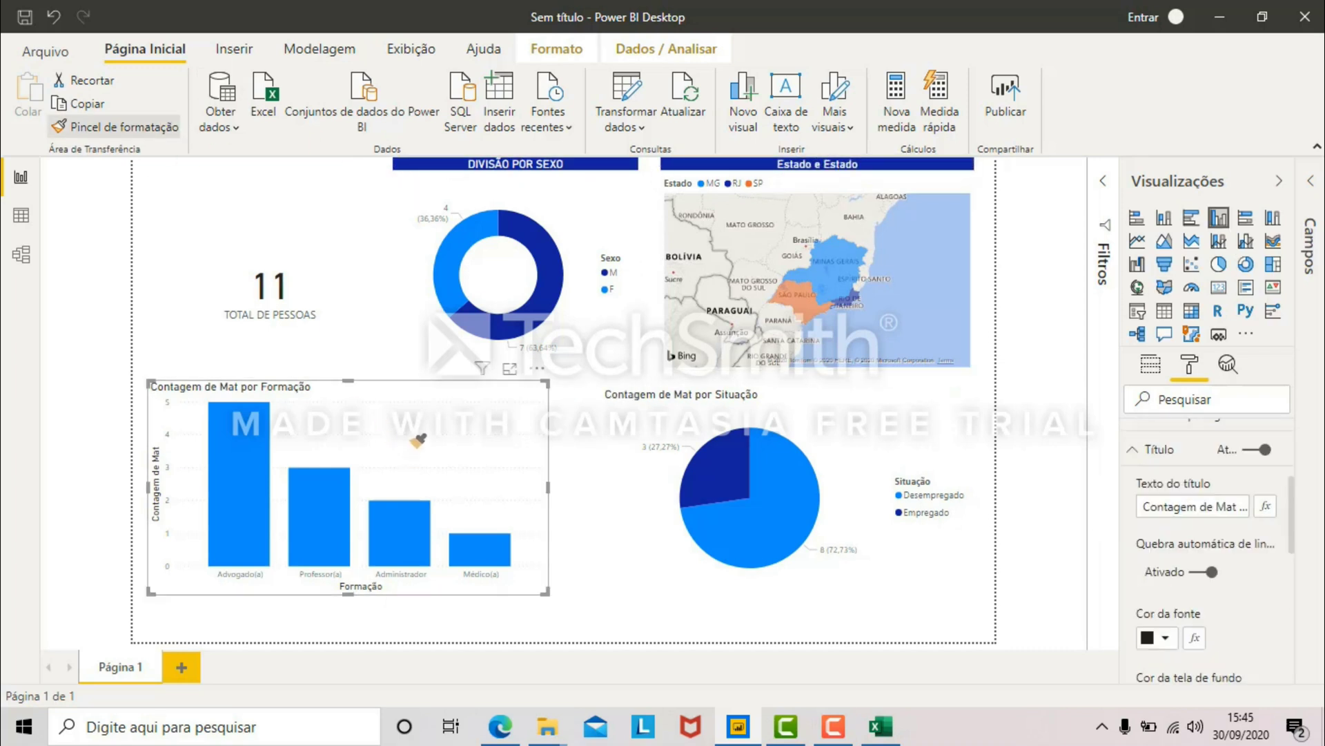
{"action": "left_click", "coordinate": [105, 130]}
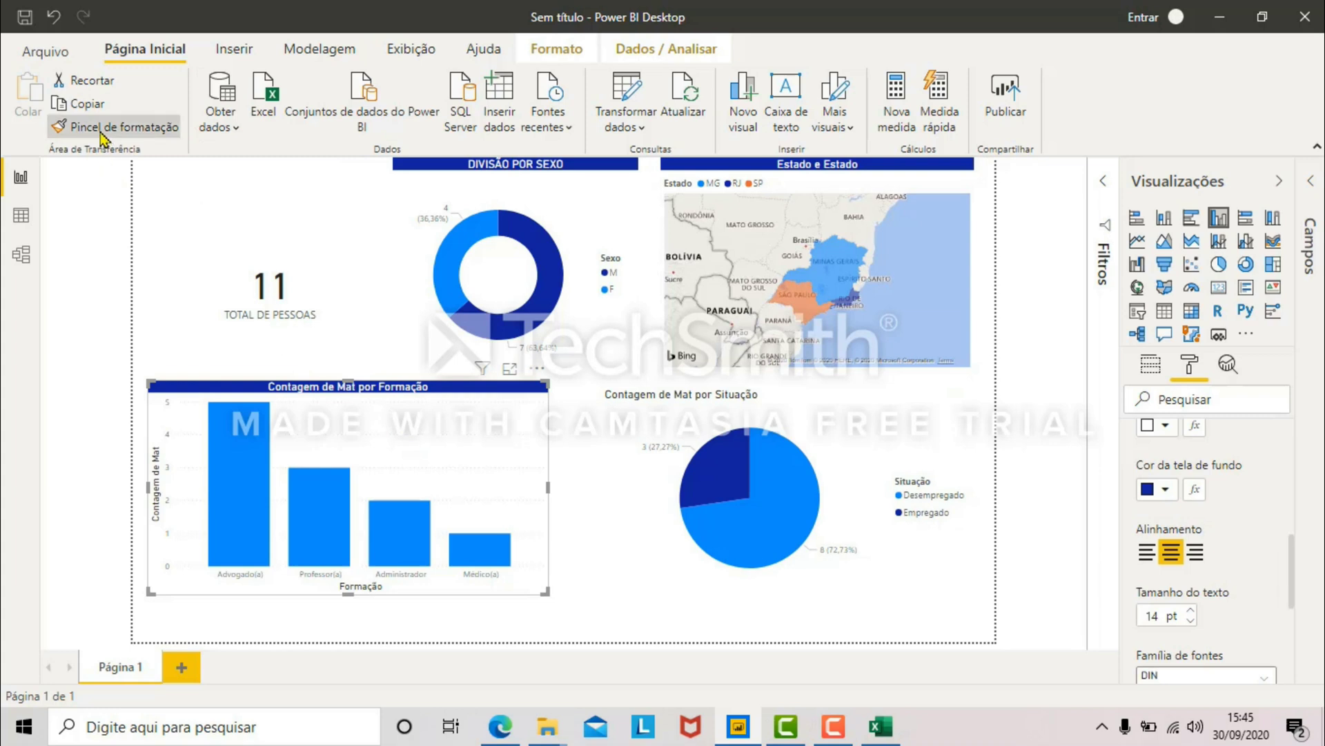
{"action": "left_click", "coordinate": [629, 465]}
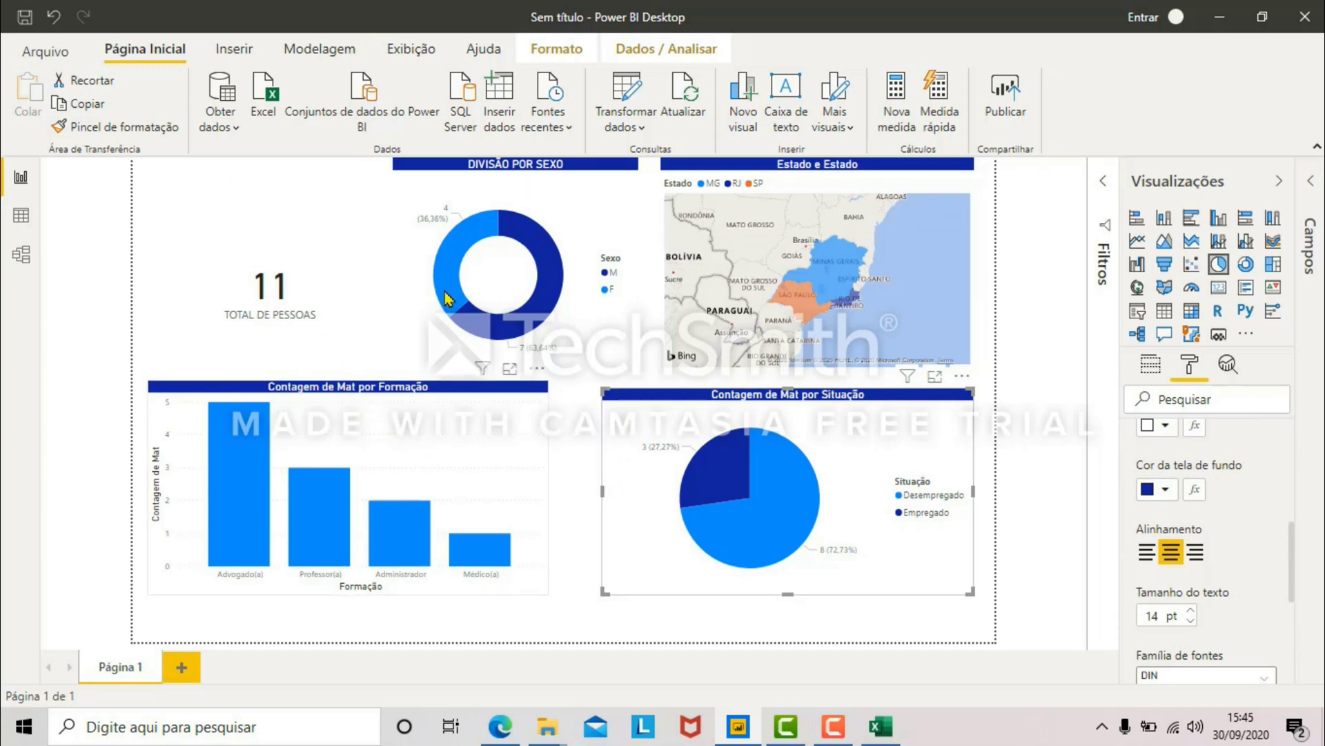
Step: Move the people-count card into the page's upper-left corner and set its background colour to dark blue
{"action": "left_click_drag", "start_coordinate": [287, 237], "coordinate": [272, 218]}
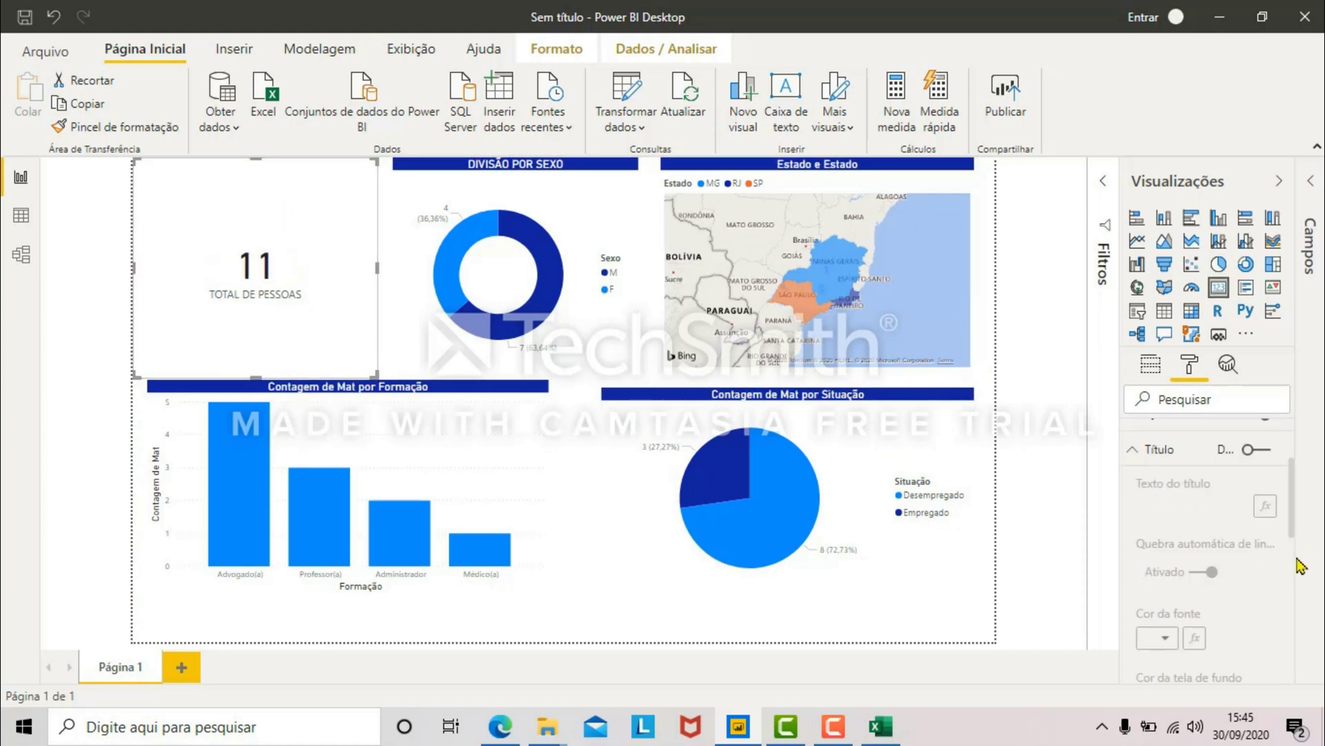
{"action": "left_click", "coordinate": [1150, 567]}
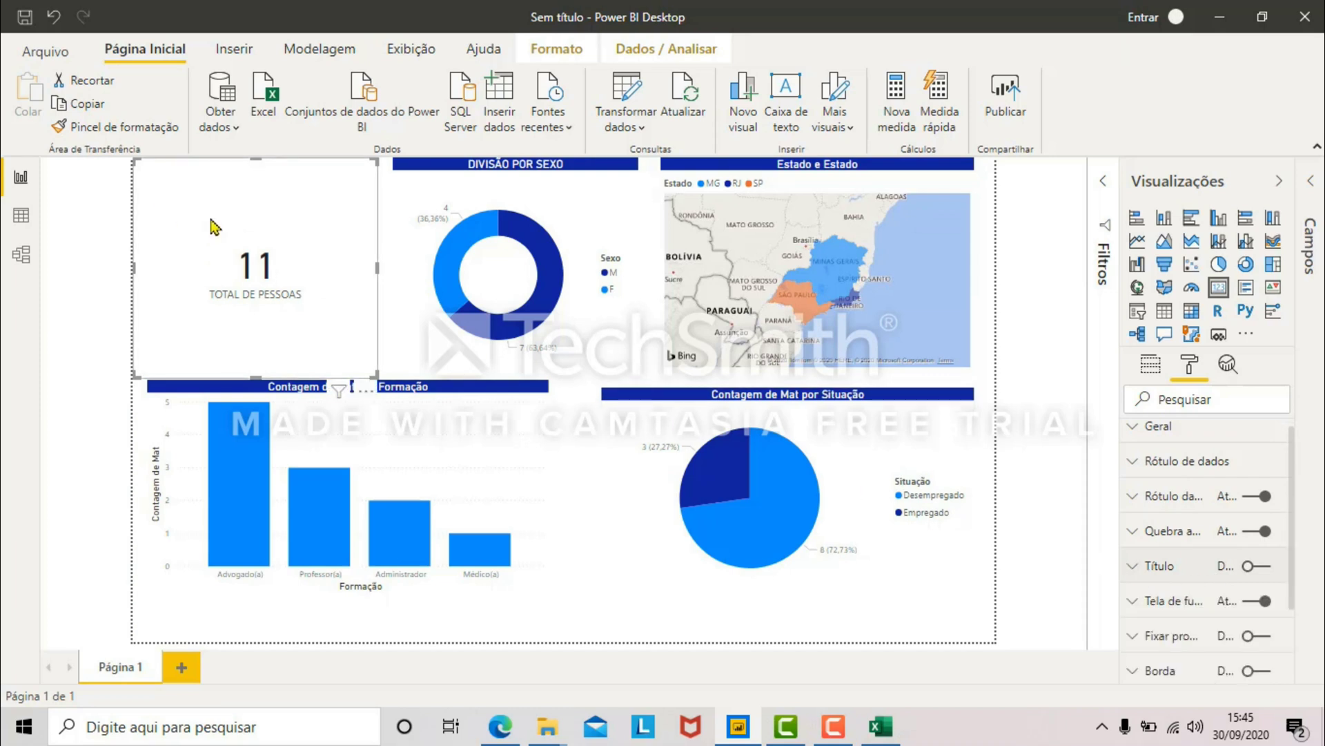
{"action": "left_click", "coordinate": [1163, 601]}
{"action": "scroll", "coordinate": [1165, 600], "scroll_direction": "down", "scroll_amount": 3}
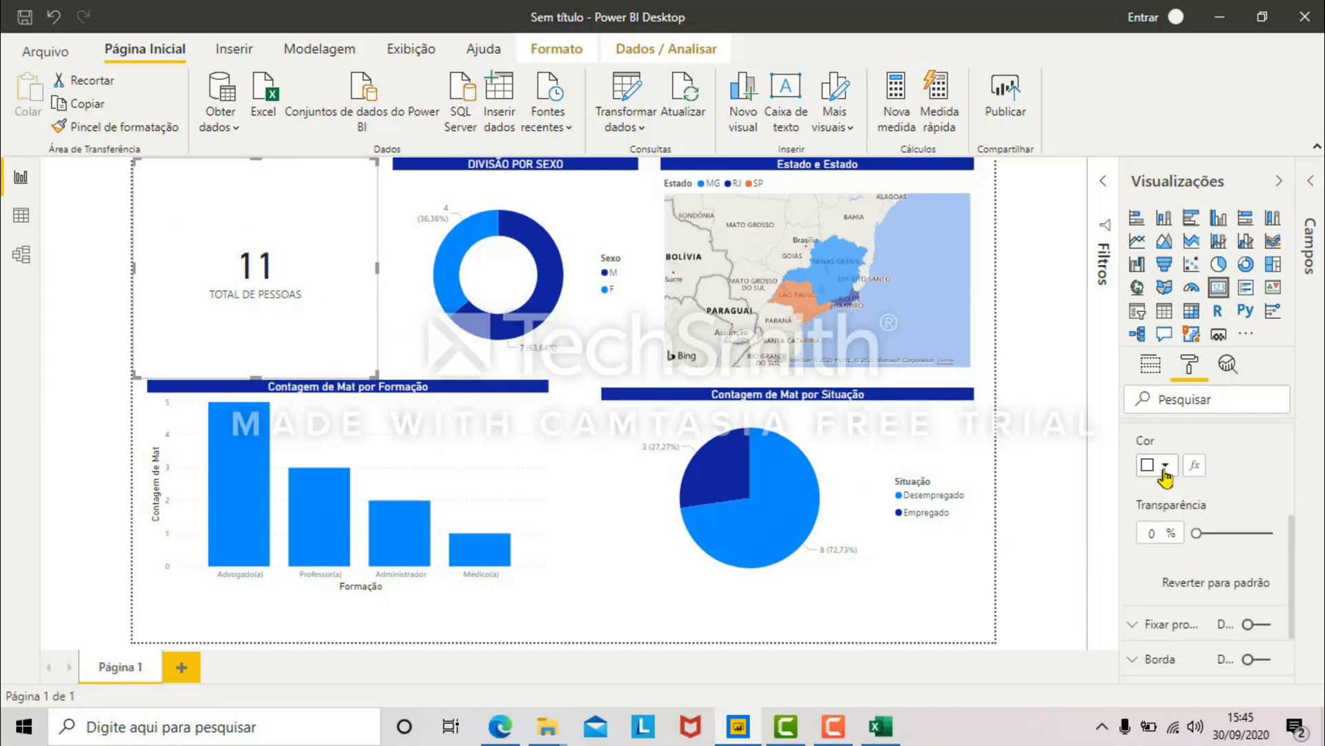
{"action": "left_click", "coordinate": [1166, 465]}
{"action": "left_click", "coordinate": [1150, 391]}
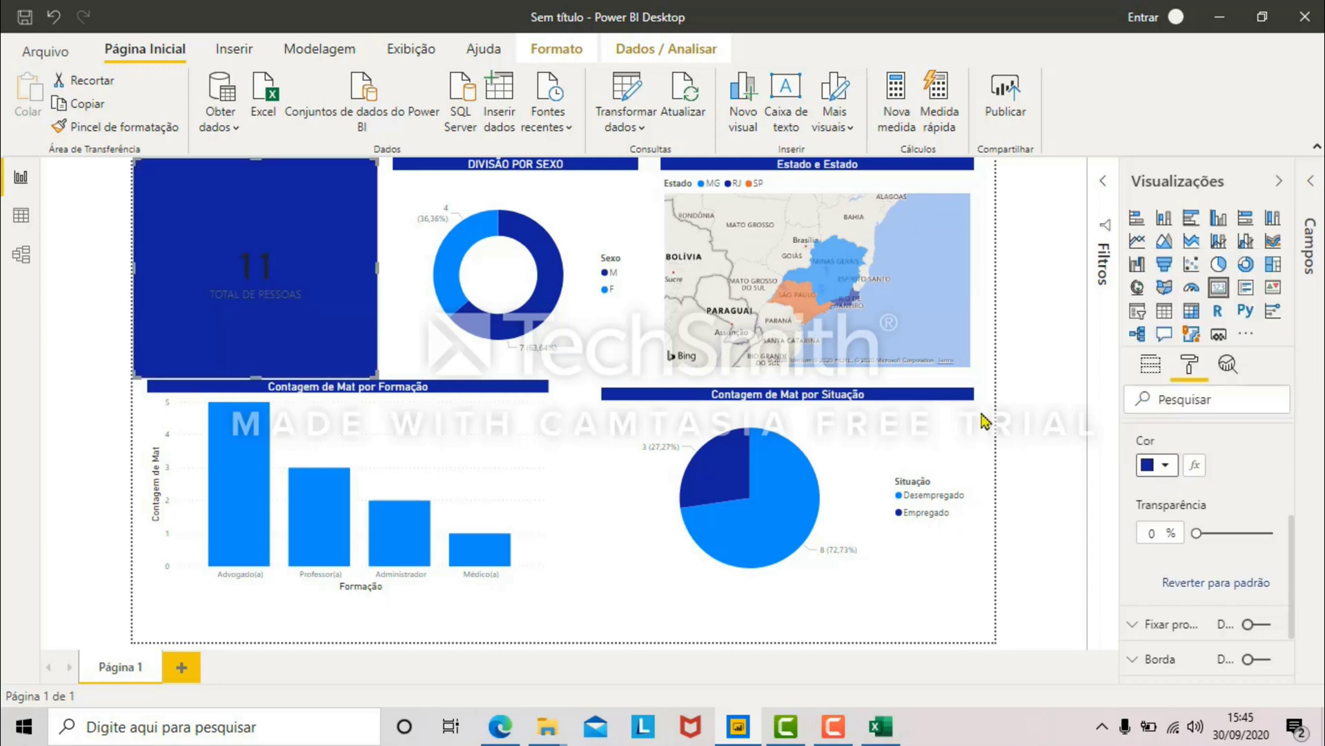
Step: Set the data label colour of the people-count card to white
{"action": "scroll", "coordinate": [1186, 530], "scroll_direction": "up", "scroll_amount": 2}
{"action": "left_click", "coordinate": [1177, 514]}
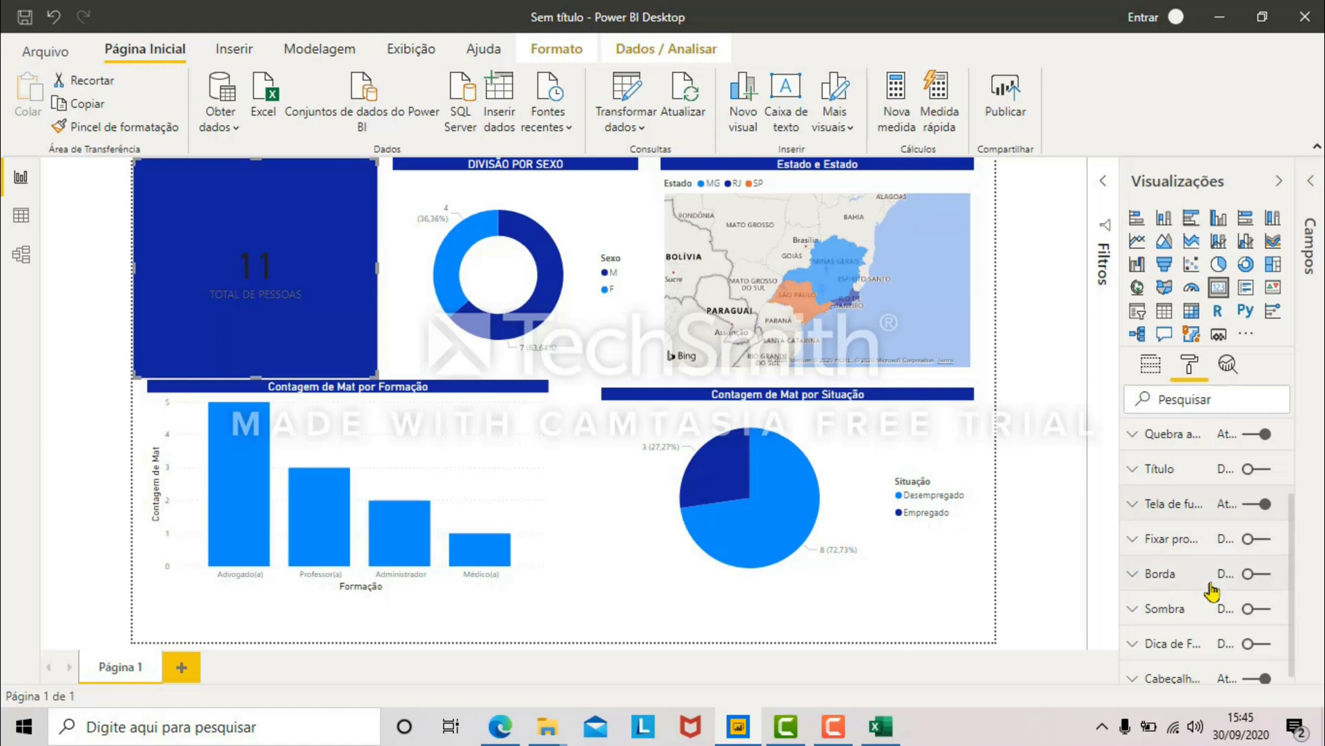
{"action": "scroll", "coordinate": [1199, 590], "scroll_direction": "up", "scroll_amount": 2}
{"action": "left_click", "coordinate": [1133, 471]}
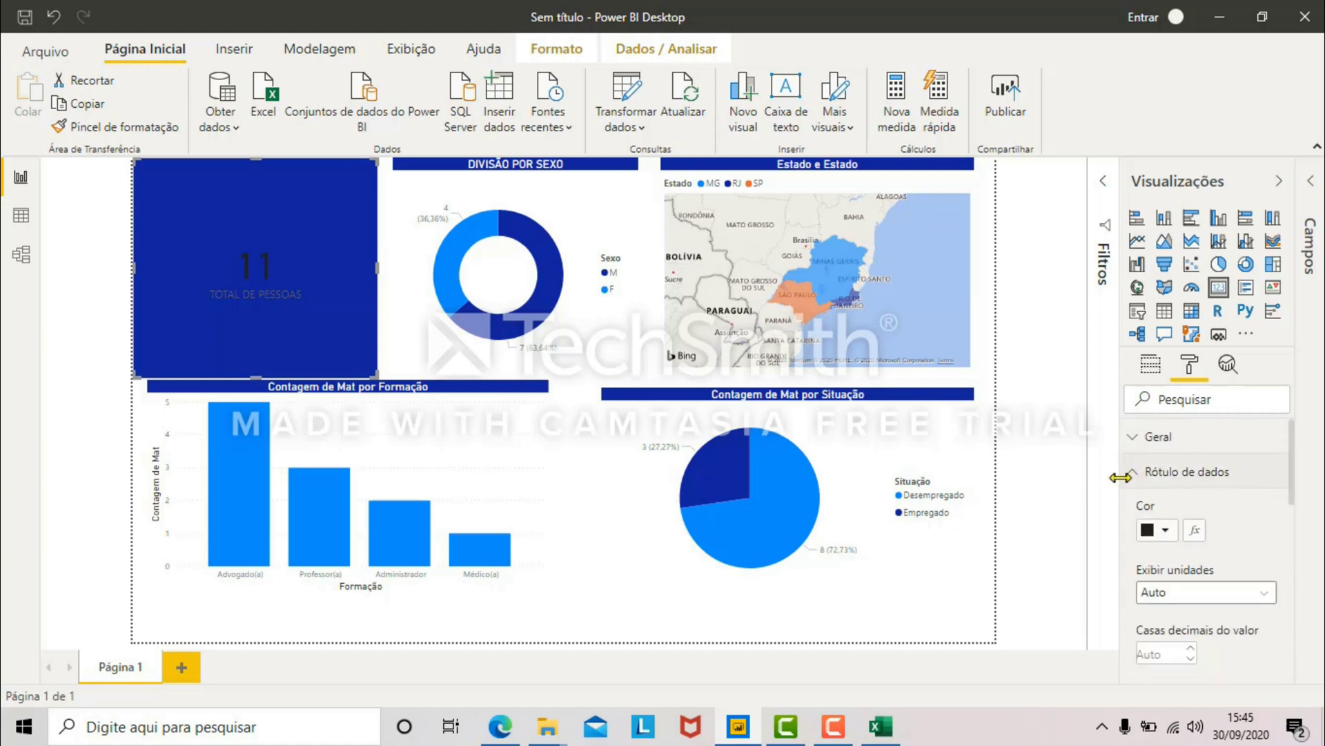
{"action": "mouse_move", "coordinate": [247, 267]}
{"action": "left_click", "coordinate": [1165, 530]}
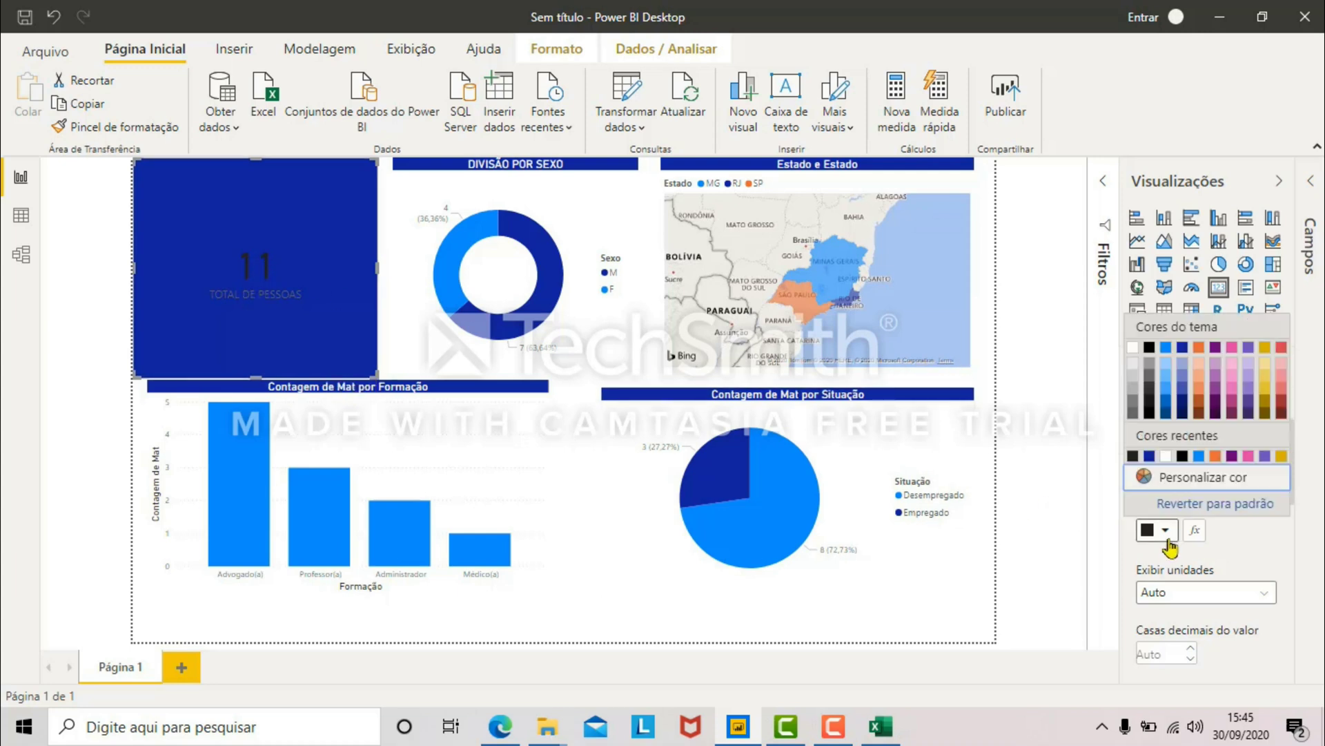
{"action": "left_click", "coordinate": [1133, 346]}
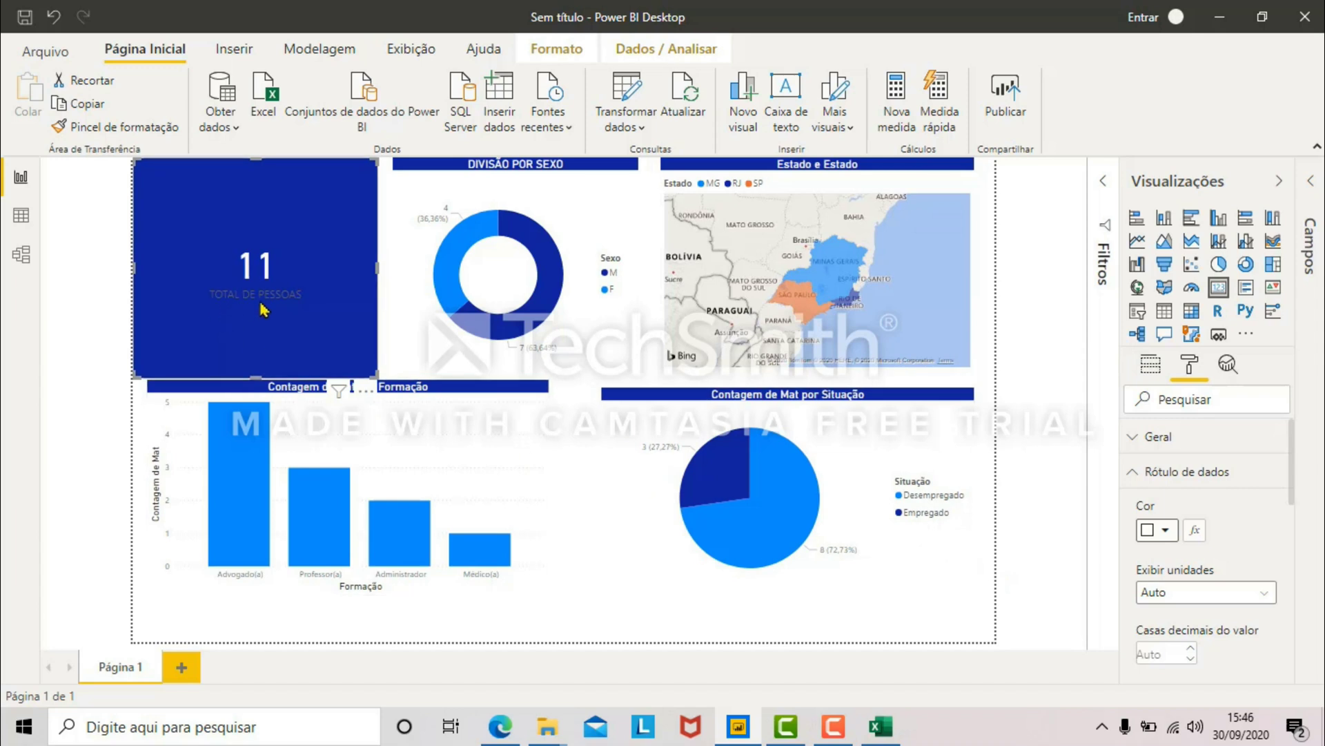
{"action": "left_click", "coordinate": [1177, 480]}
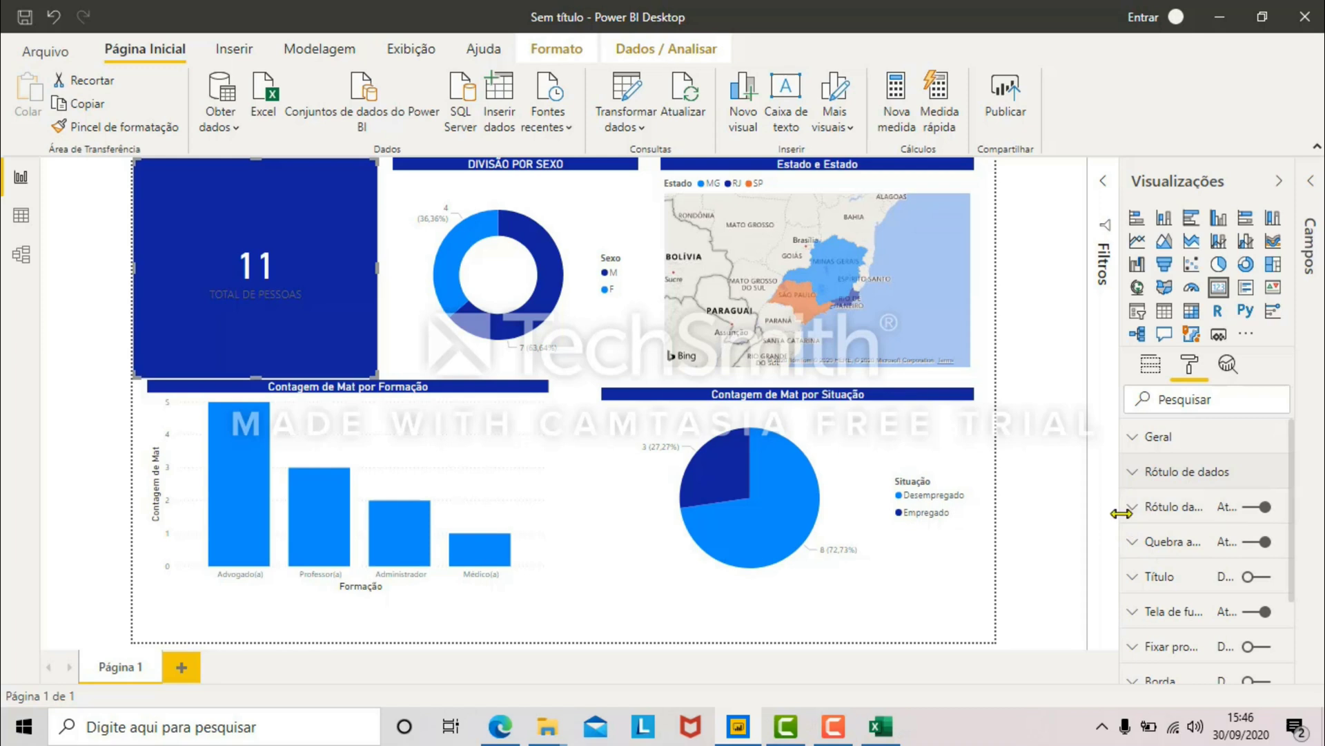
Step: Set the category label colour of the people-count card to white
{"action": "left_click_drag", "start_coordinate": [1120, 523], "coordinate": [1036, 521]}
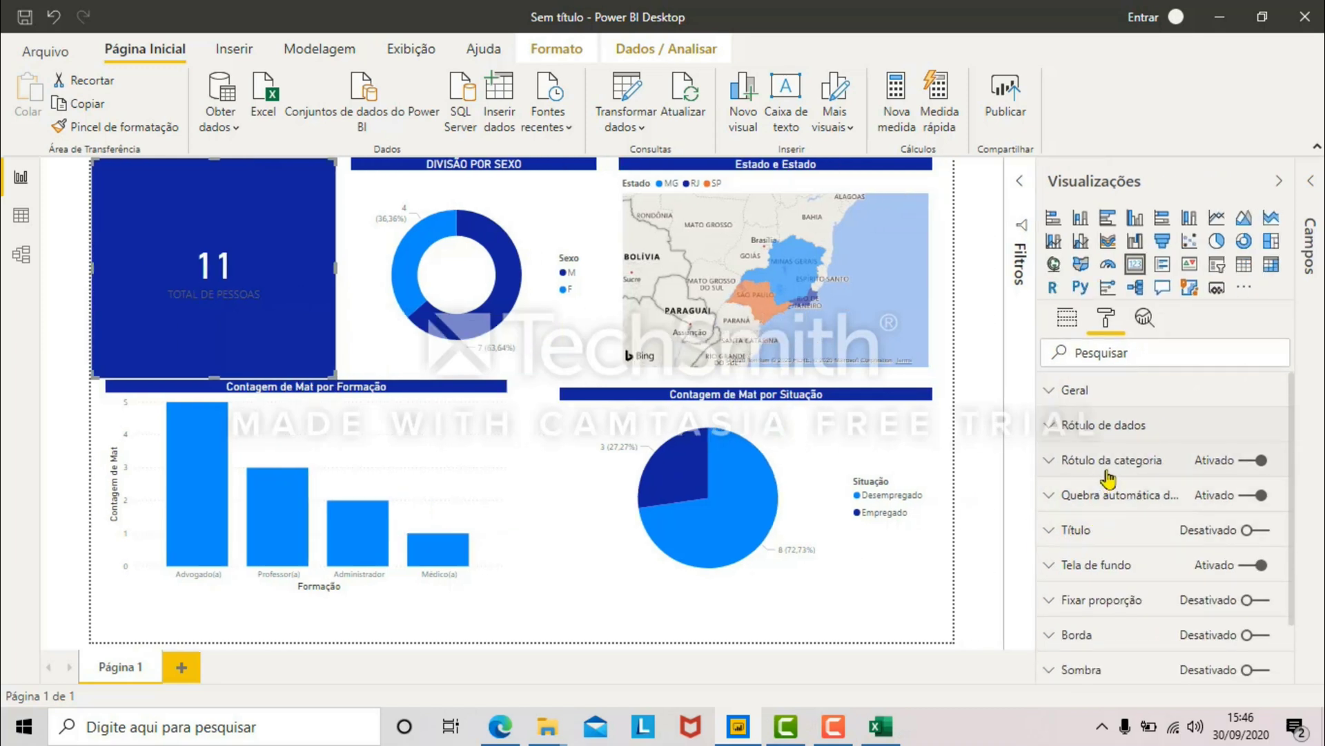
{"action": "left_click", "coordinate": [1108, 462]}
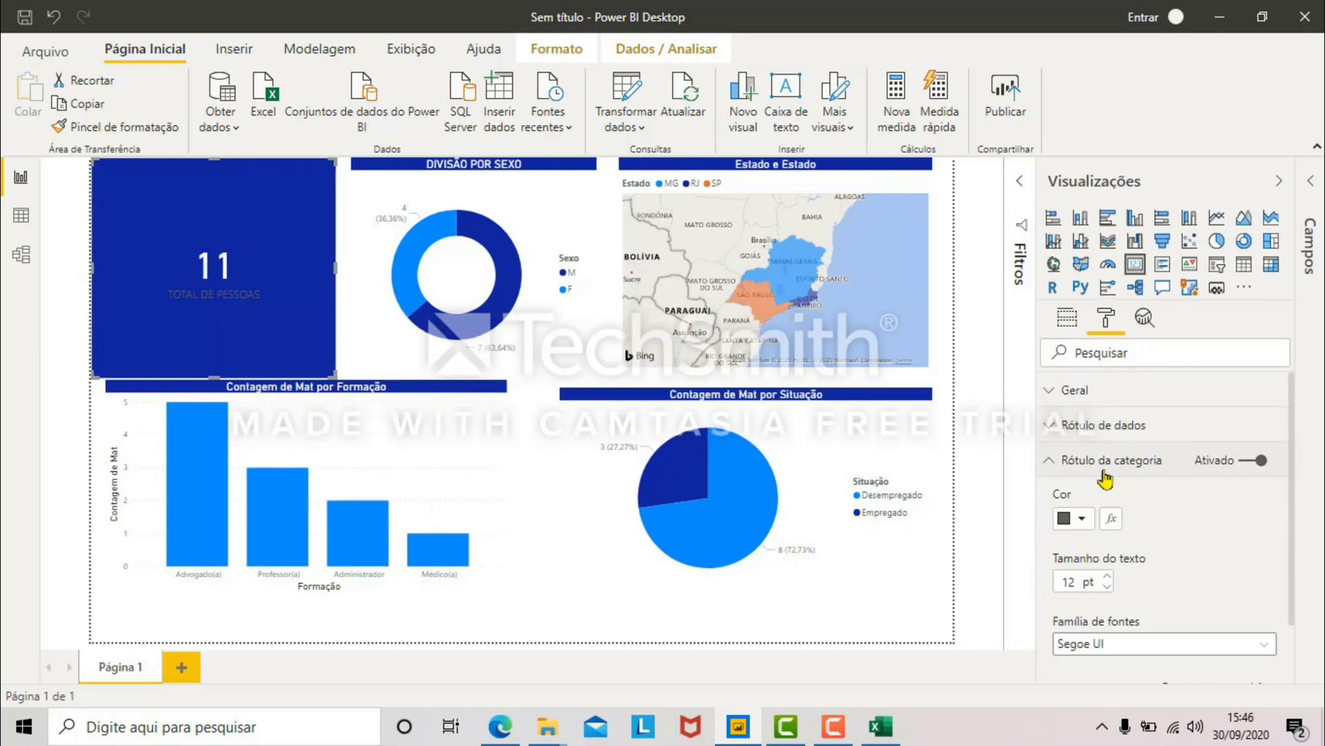
{"action": "left_click", "coordinate": [1081, 519]}
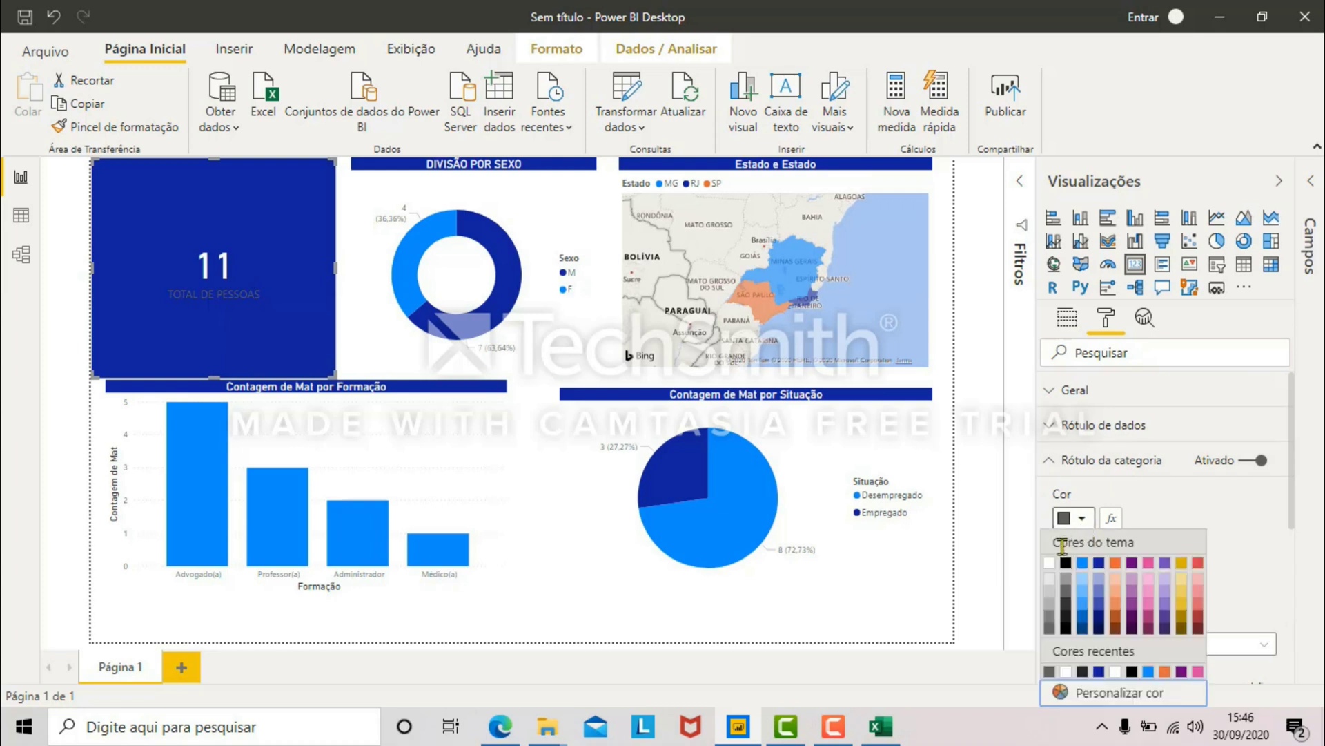
{"action": "left_click", "coordinate": [1050, 562]}
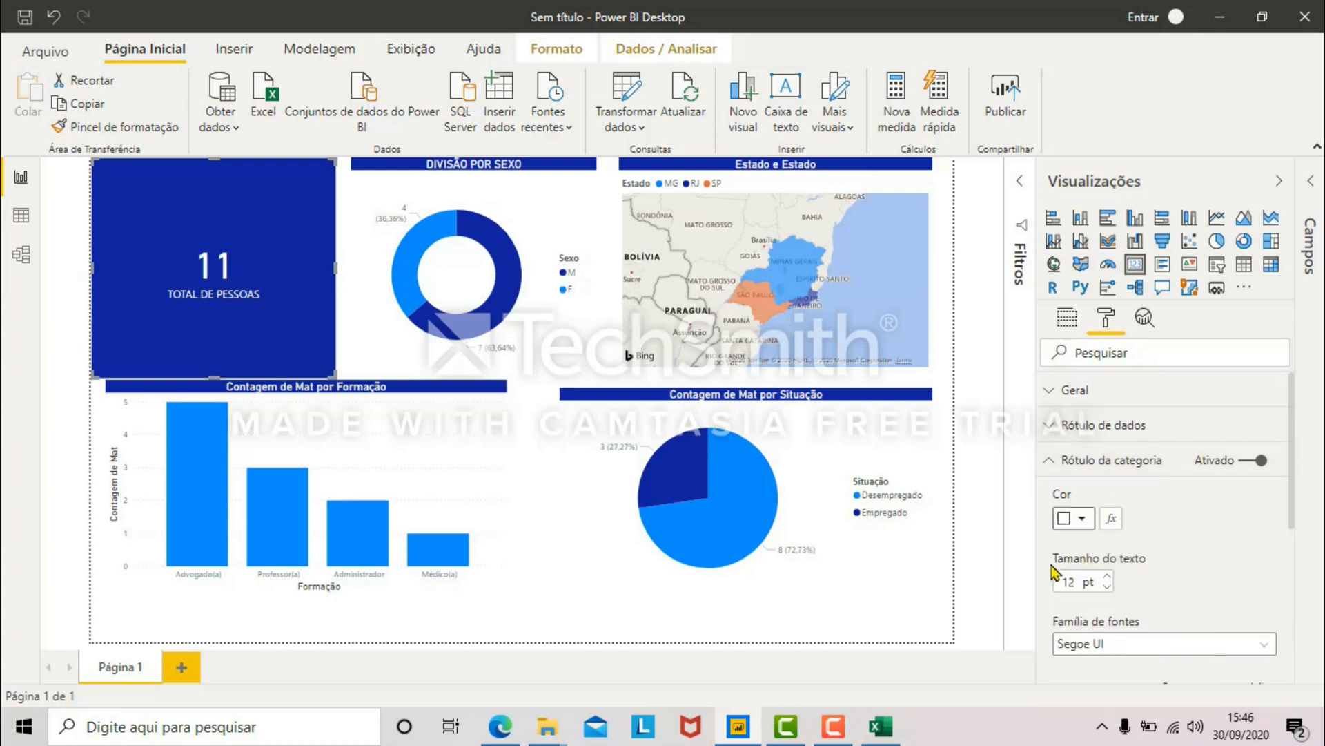